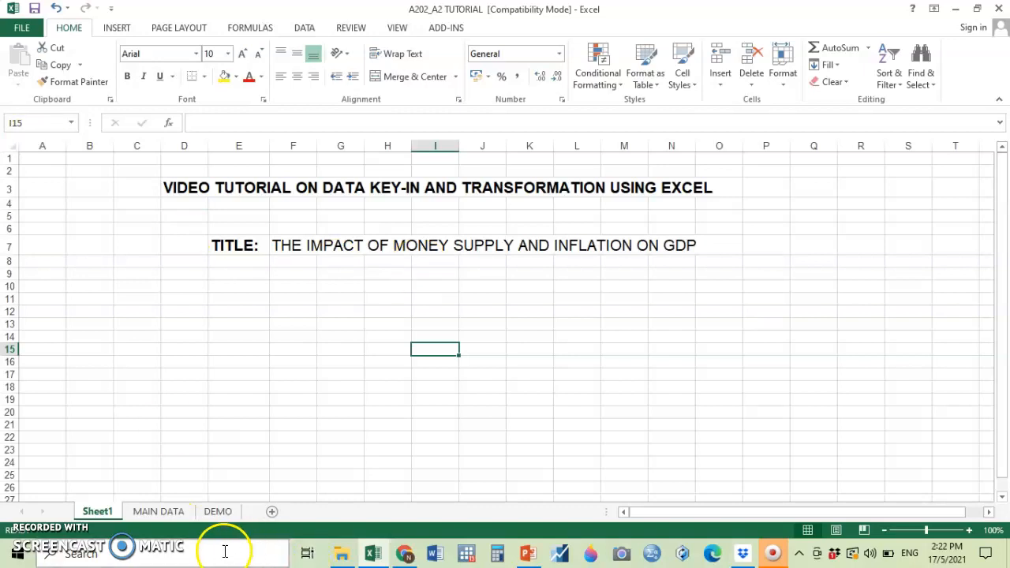
pyautogui.click(166, 512)
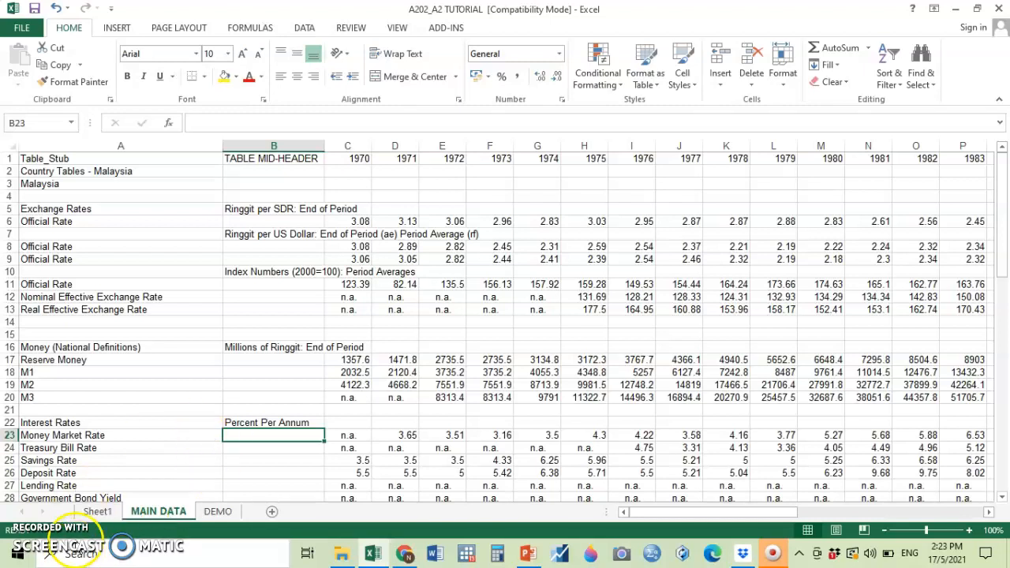
pyautogui.click(97, 511)
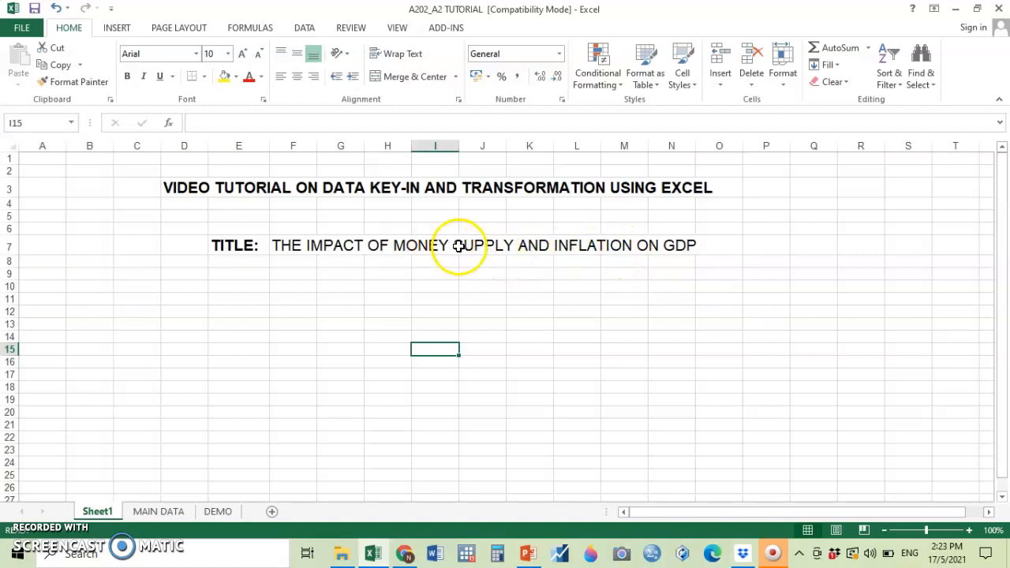
# Enter the column headers YEAR, GDP, MS3 and CPI in cells A1 to D1 of the DEMO sheet.
pyautogui.click(218, 513)
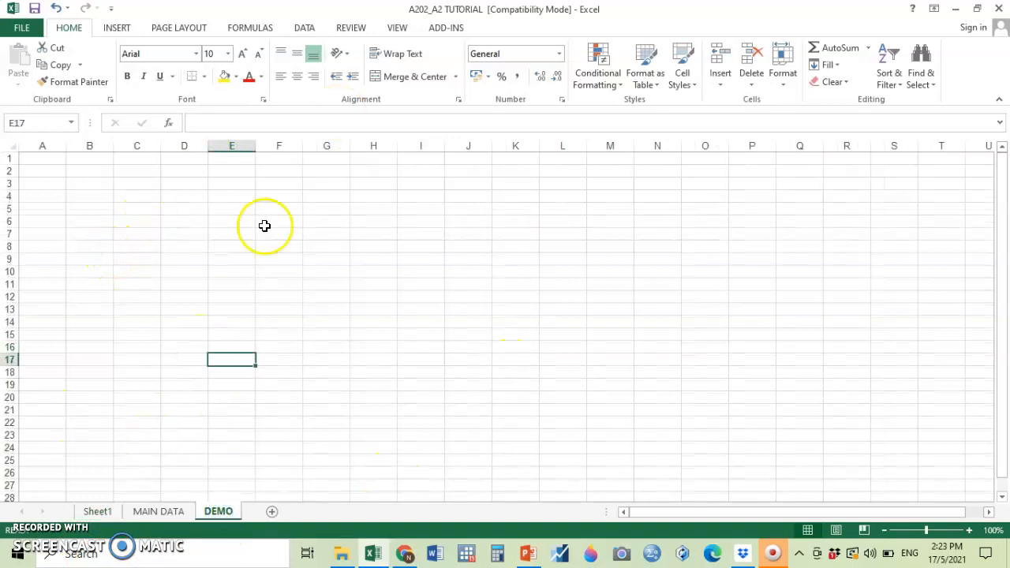
pyautogui.click(54, 161)
pyautogui.write('YEA')
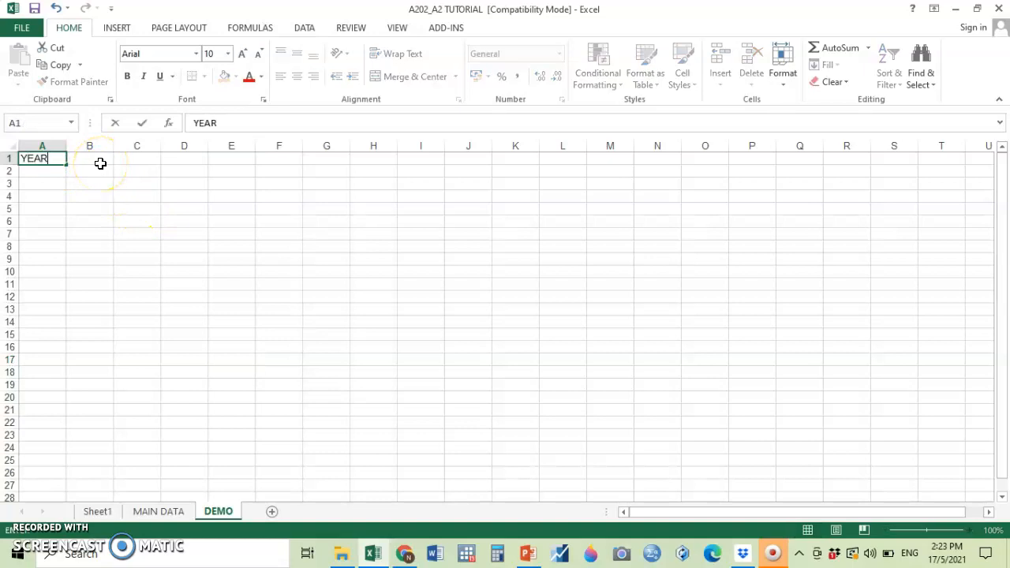
pyautogui.write('R')
pyautogui.click(100, 163)
pyautogui.press('Tab')
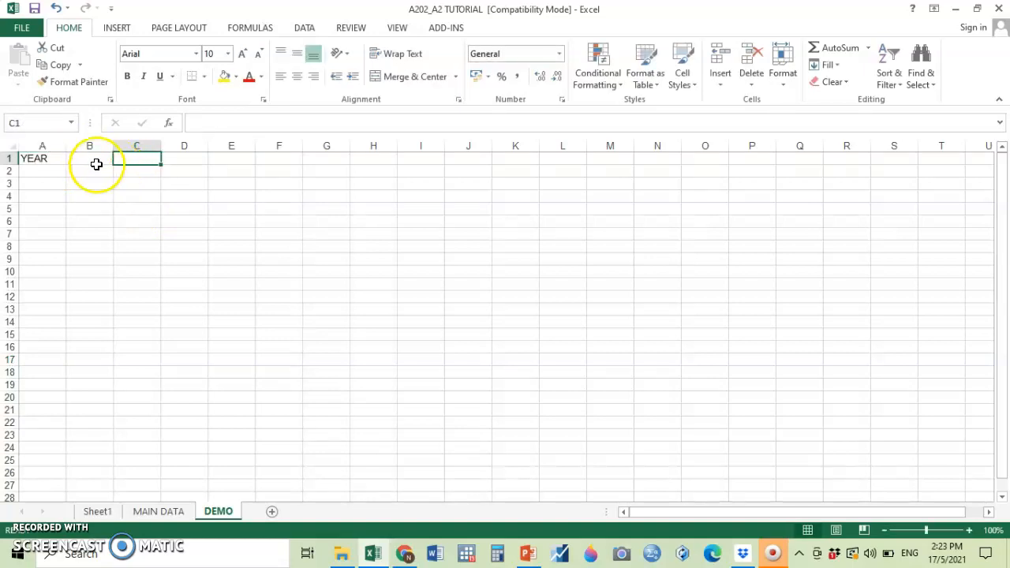
pyautogui.click(96, 164)
pyautogui.write('GDP')
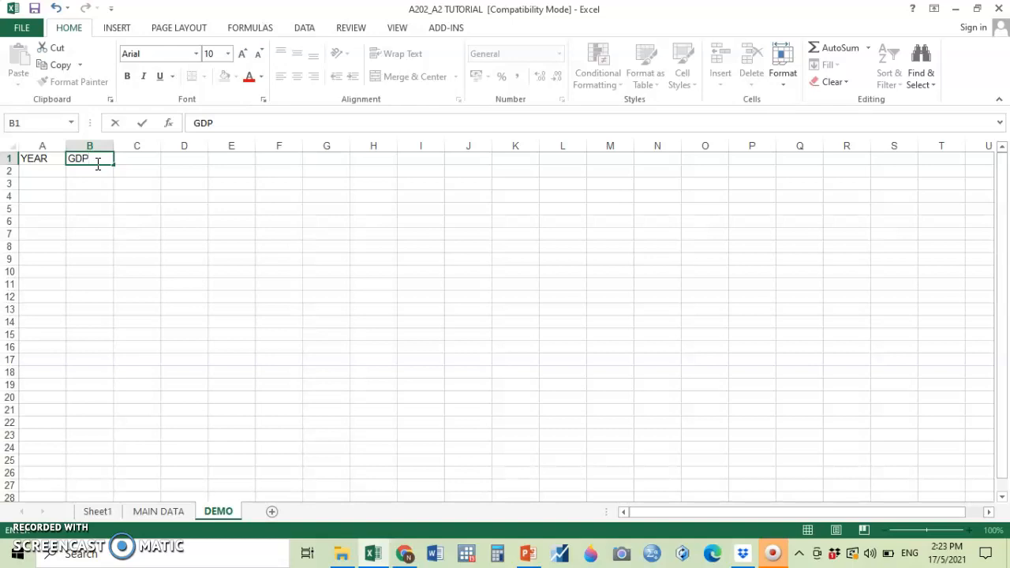
pyautogui.press('Tab')
pyautogui.write('MS')
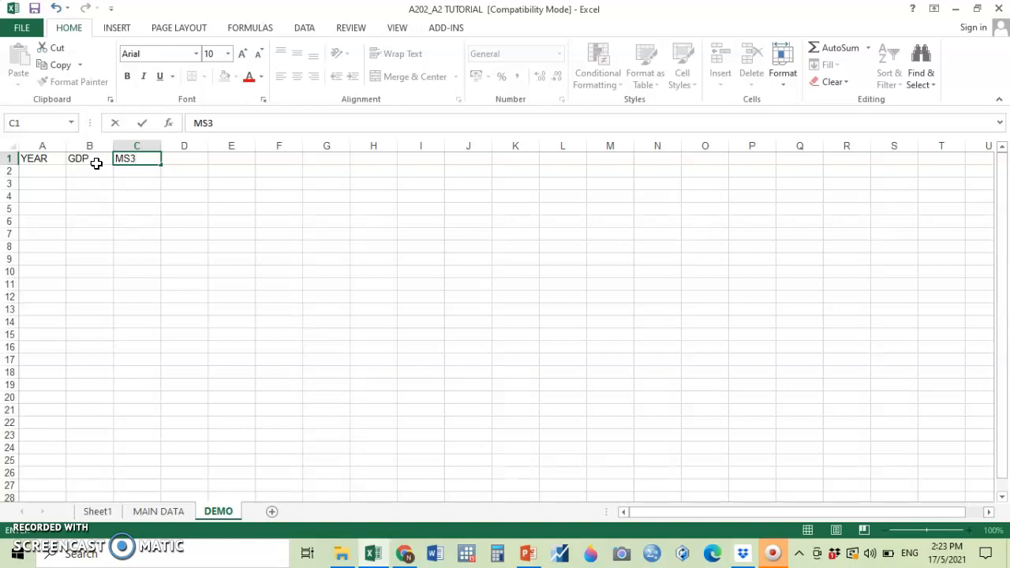
pyautogui.press('Tab')
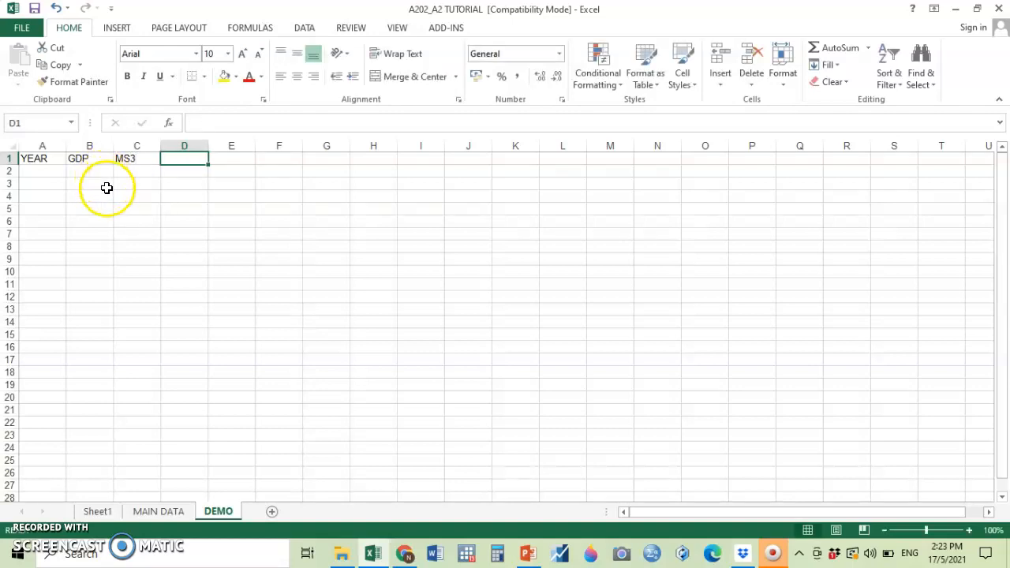
pyautogui.write('PI')
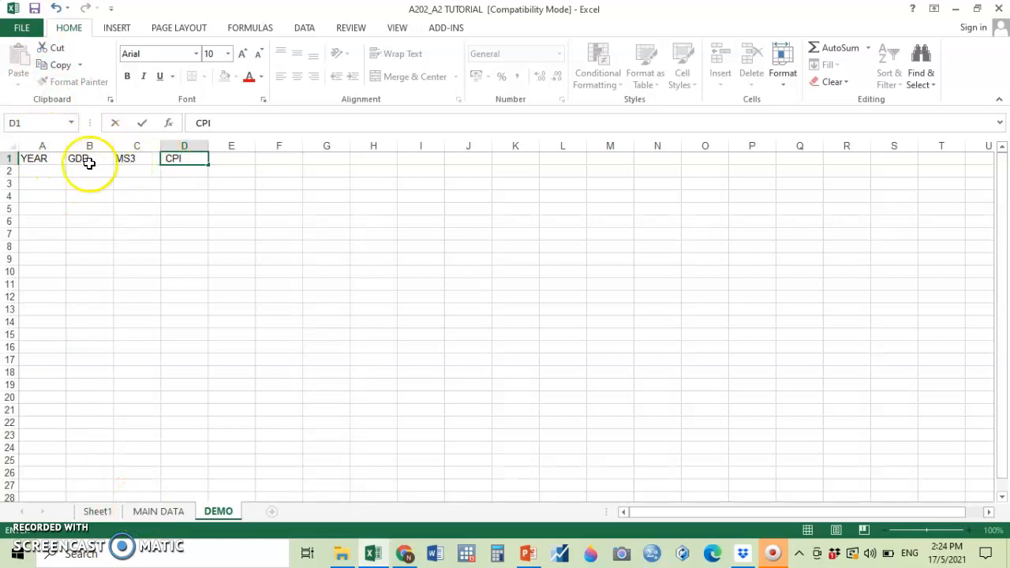
# Fill the entire M3 row (row 20) of the MAIN DATA sheet with yellow.
pyautogui.click(164, 512)
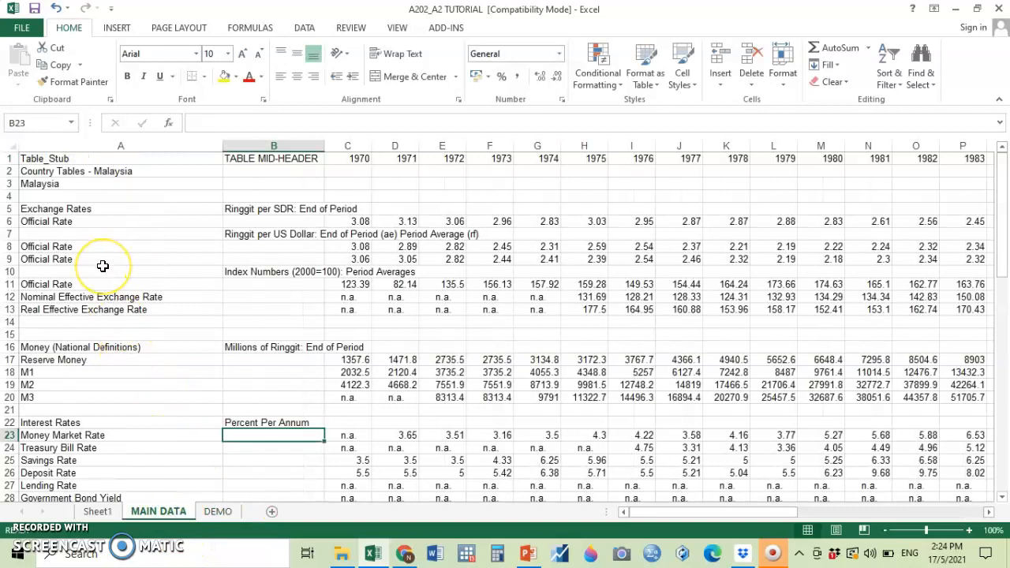
pyautogui.scroll(-2, 102, 265)
pyautogui.click(10, 321)
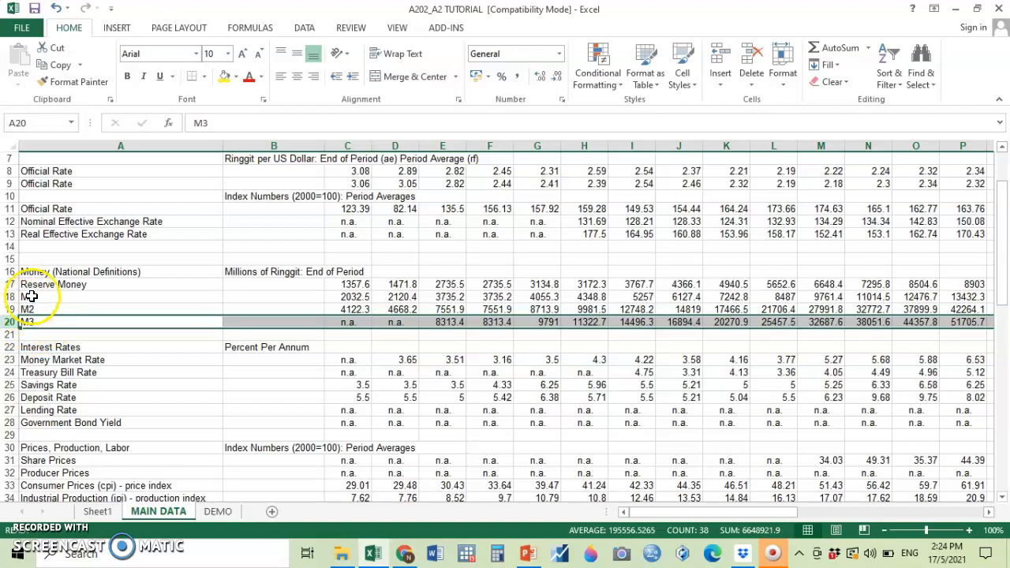
pyautogui.click(225, 75)
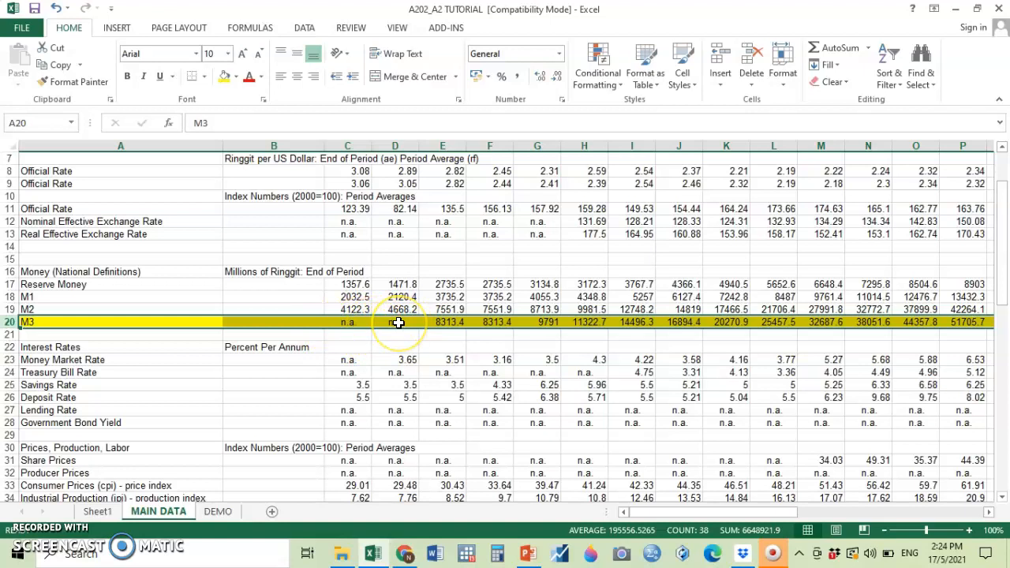
# Fill the entire Consumer Prices (cpi) - price index row (row 33) with yellow.
pyautogui.scroll(2, 398, 322)
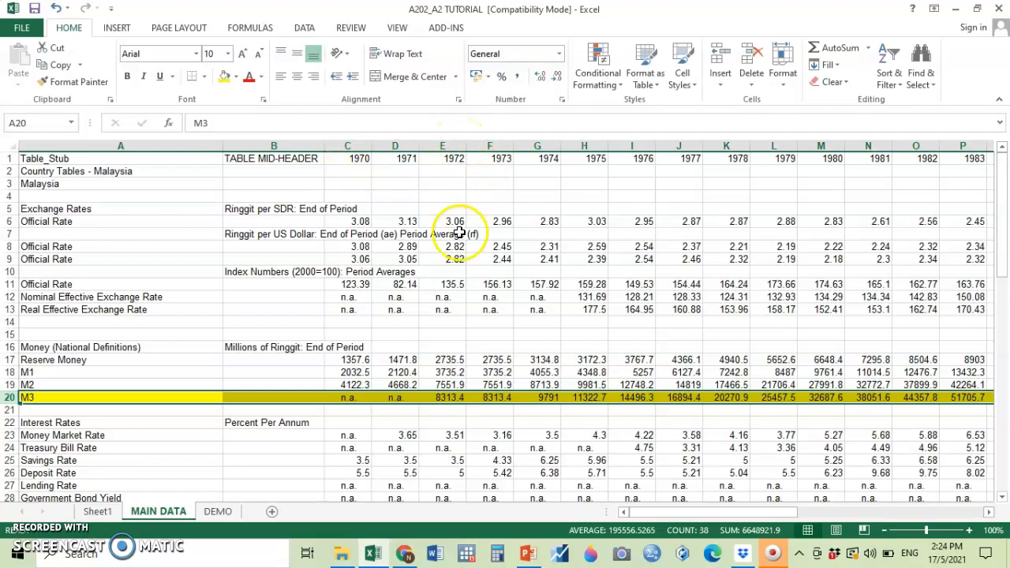
pyautogui.scroll(-2, 459, 323)
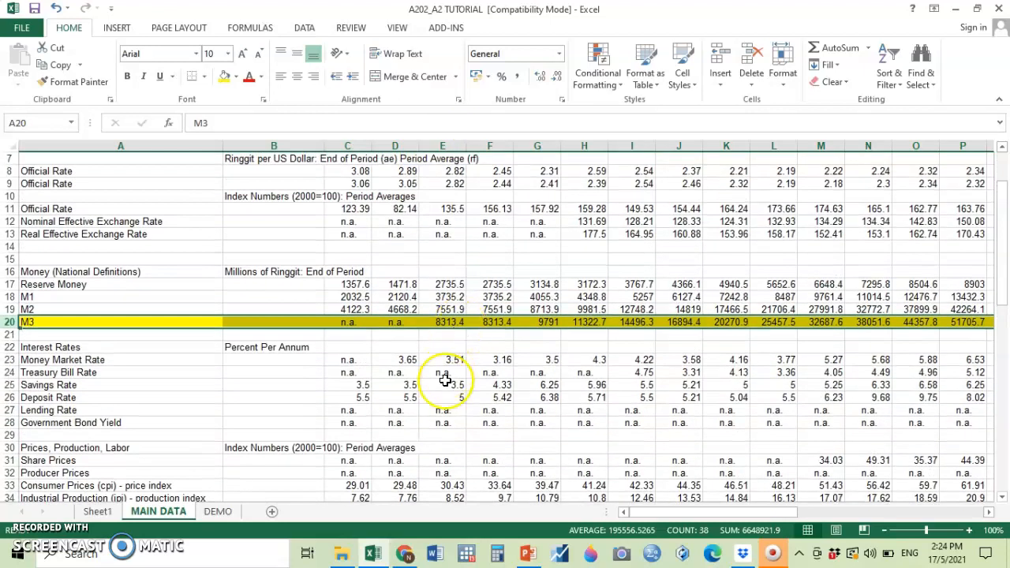
pyautogui.scroll(-2, 443, 381)
pyautogui.scroll(-2, 445, 380)
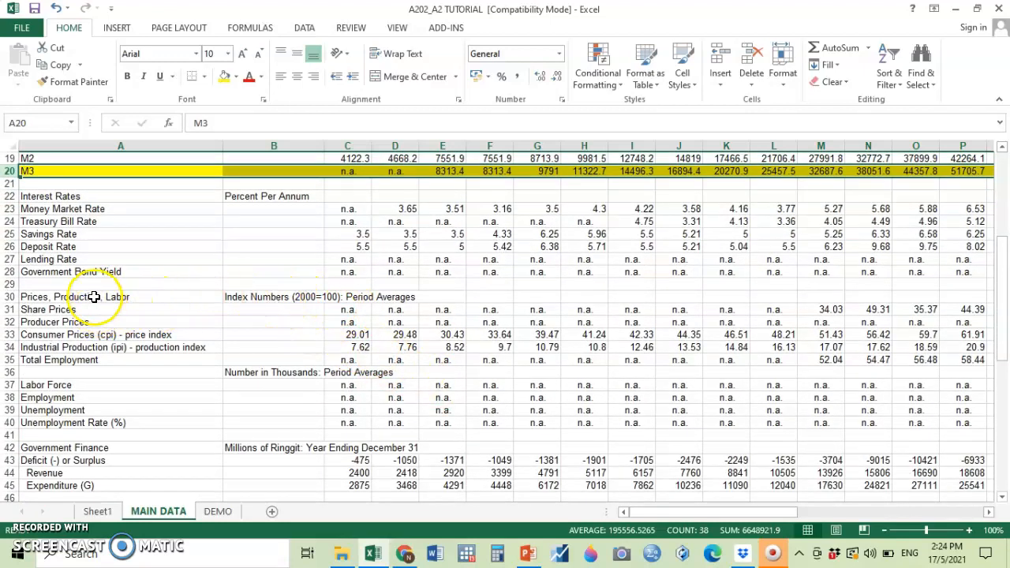
pyautogui.click(84, 338)
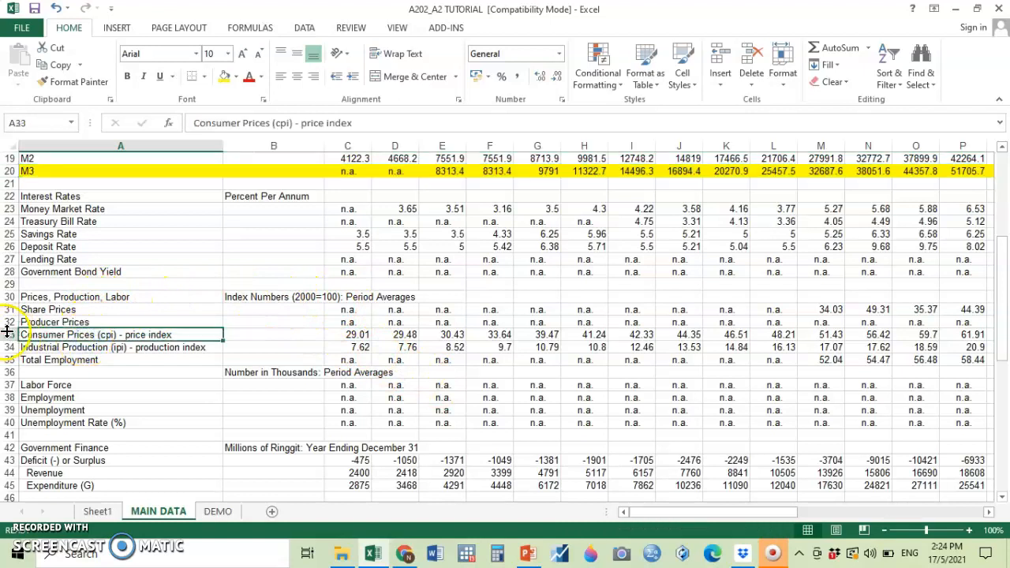
pyautogui.click(10, 334)
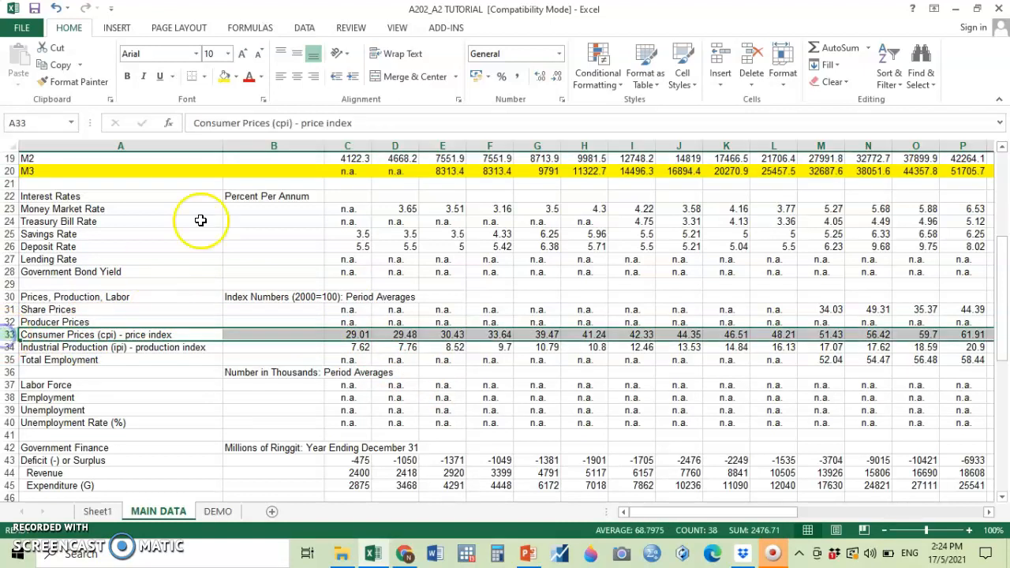
pyautogui.click(224, 76)
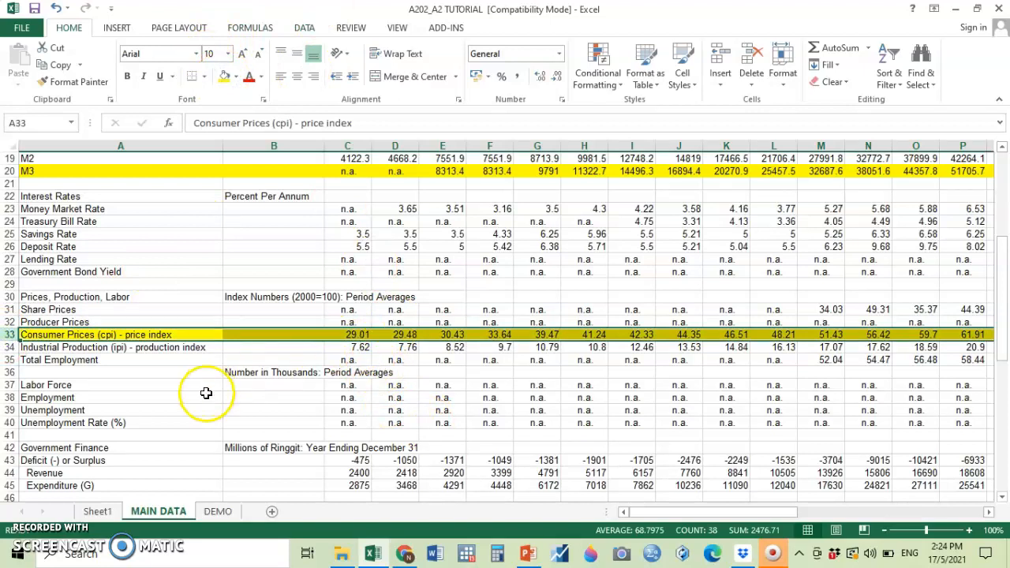
# Fill the entire Gross Domestic Product (GDP) row (row 62) under National Accounts with yellow.
pyautogui.scroll(-2, 157, 388)
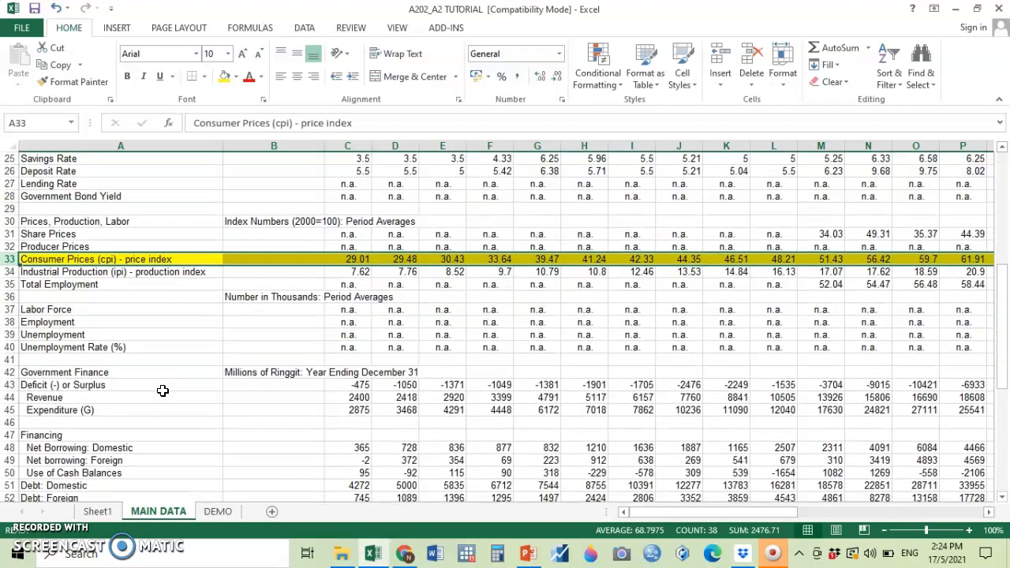
pyautogui.scroll(-4, 162, 389)
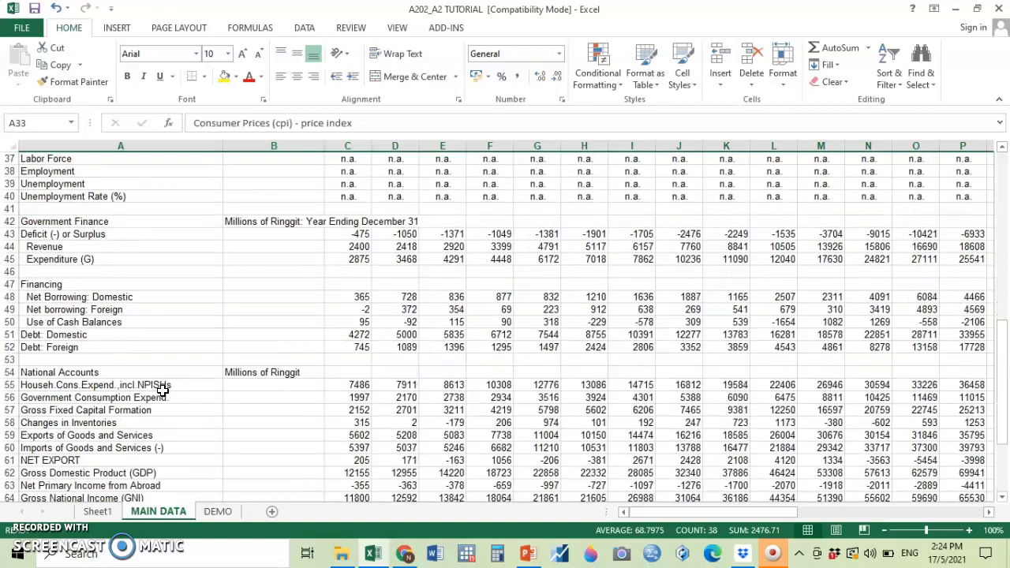
pyautogui.scroll(-3, 163, 389)
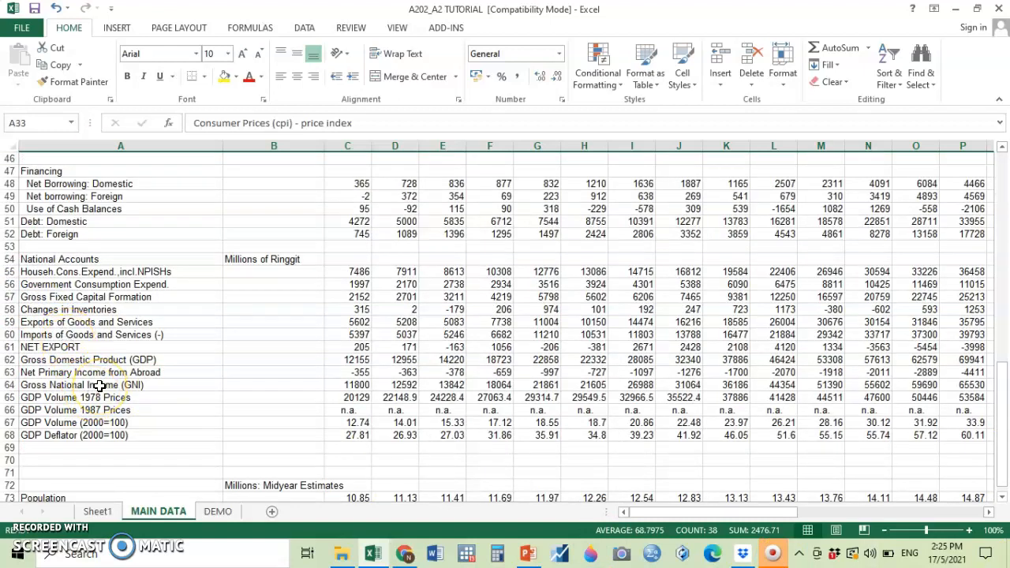
pyautogui.click(67, 360)
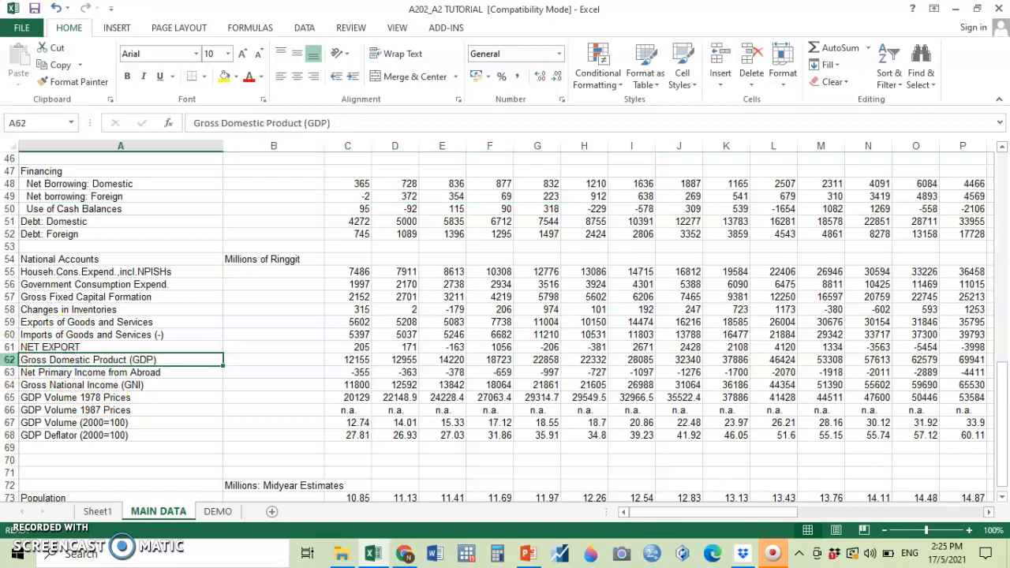
pyautogui.click(11, 360)
pyautogui.click(224, 76)
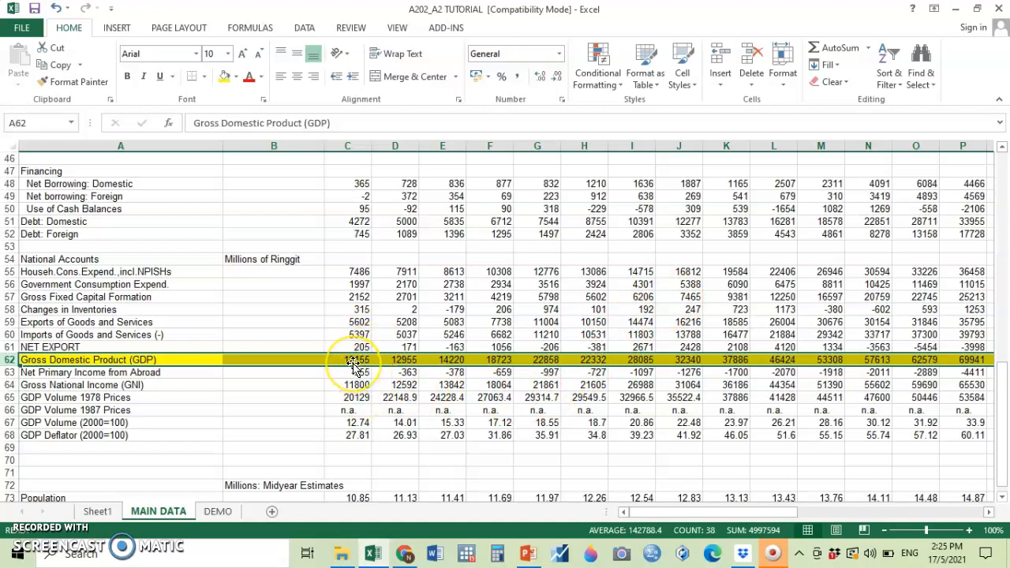
# Fill the whole 1972 column (column E) with yellow.
pyautogui.scroll(11, 354, 367)
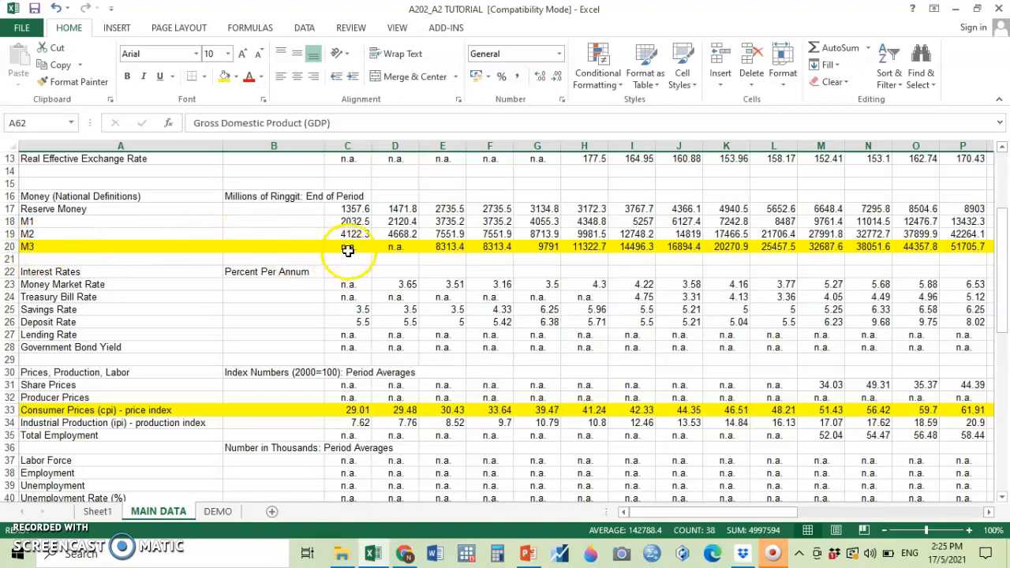
pyautogui.click(450, 145)
pyautogui.click(224, 76)
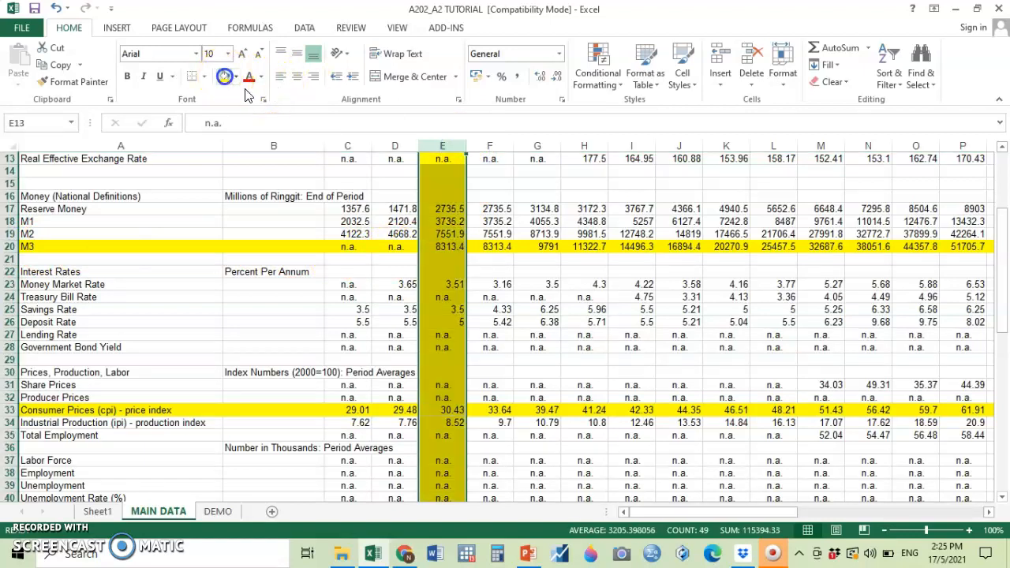
# Copy the year headings 1972 to 2005 in row 1, from E1 to AL1.
pyautogui.scroll(4, 576, 279)
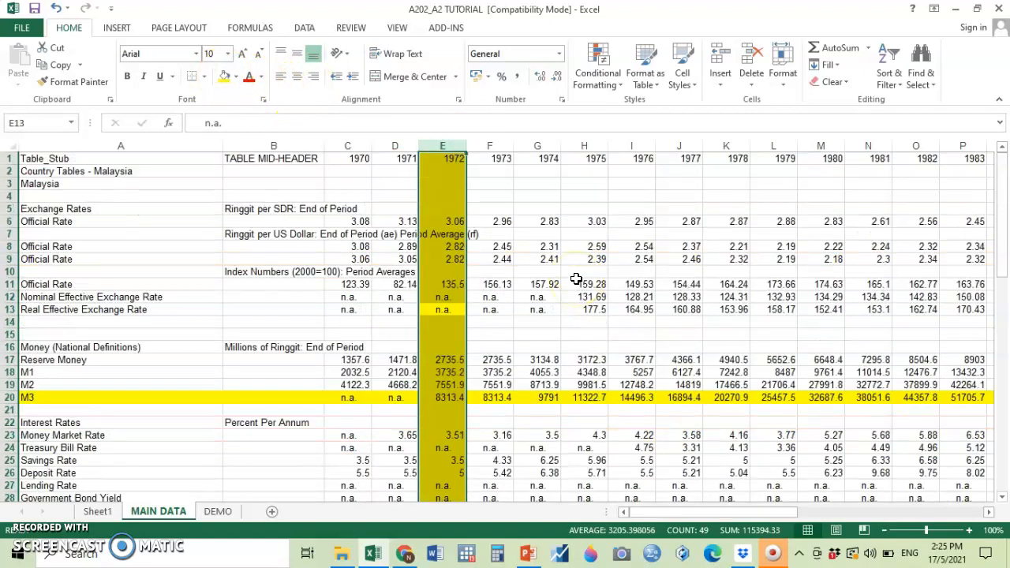
pyautogui.moveTo(445, 157); pyautogui.dragTo(820, 162)
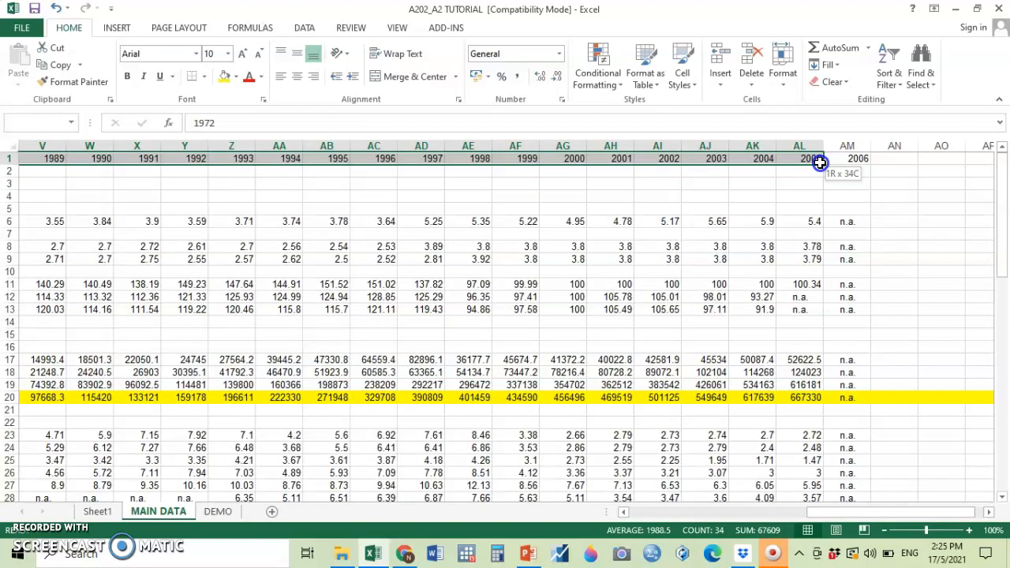
pyautogui.moveTo(820, 161); pyautogui.dragTo(816, 158)
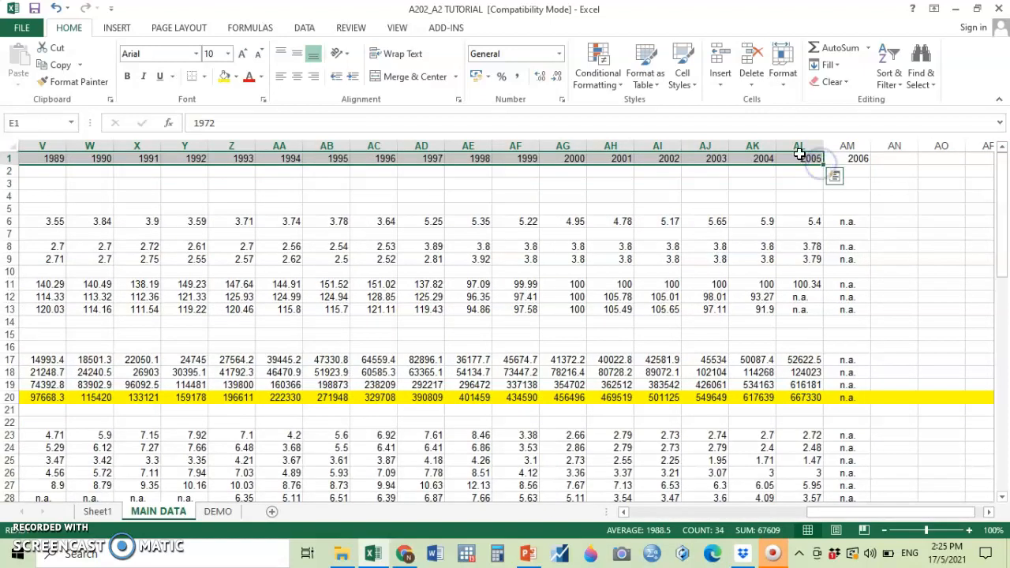
pyautogui.rightClick(786, 158)
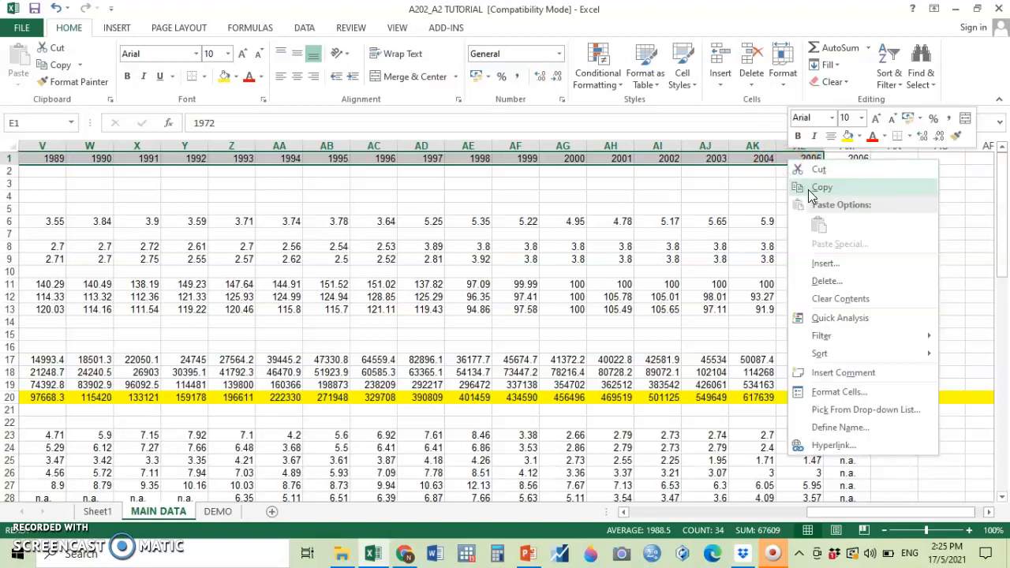
pyautogui.click(817, 186)
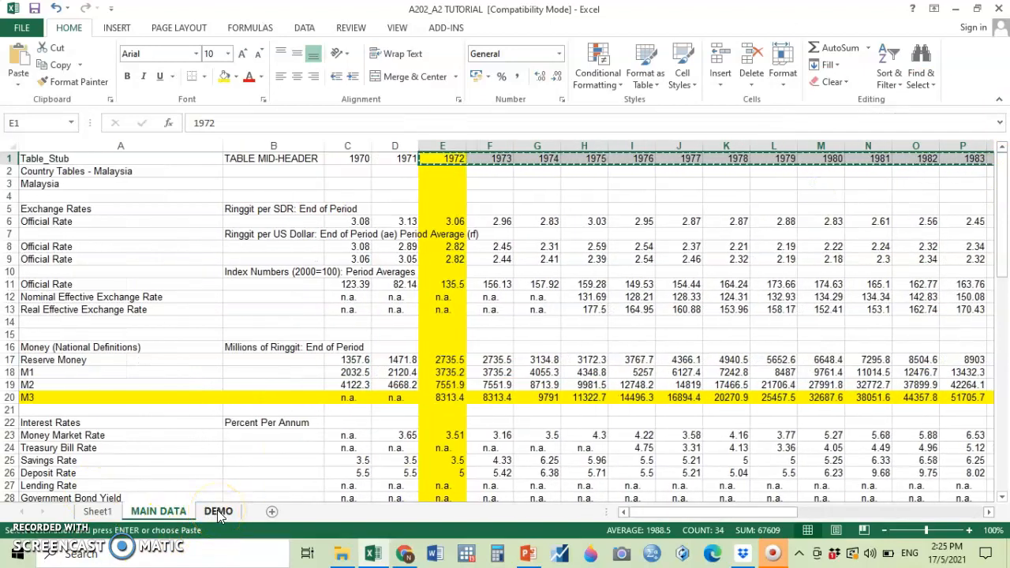
# Paste the copied years transposed into the YEAR column of the DEMO sheet, starting at A2.
pyautogui.click(217, 511)
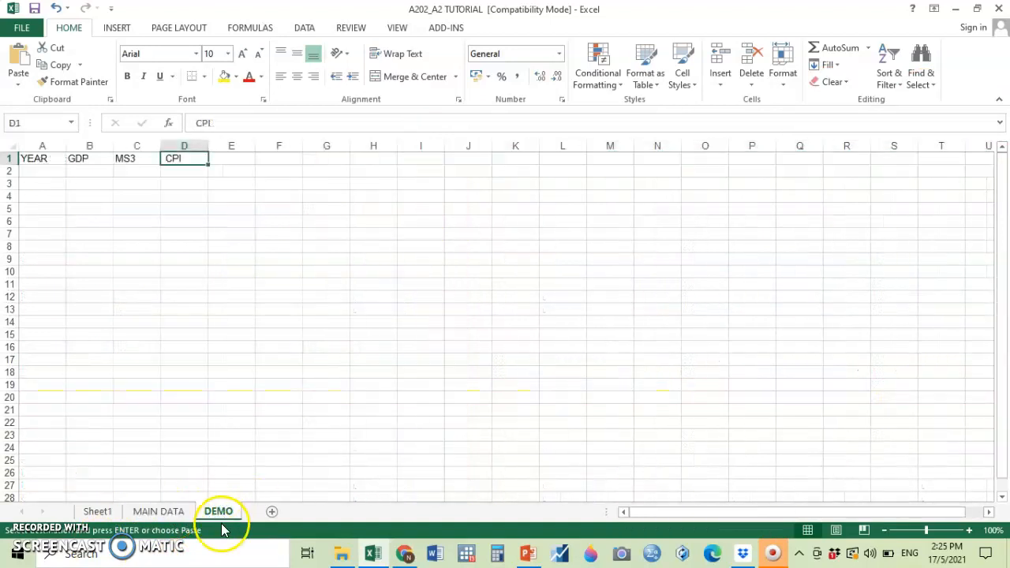
pyautogui.click(38, 170)
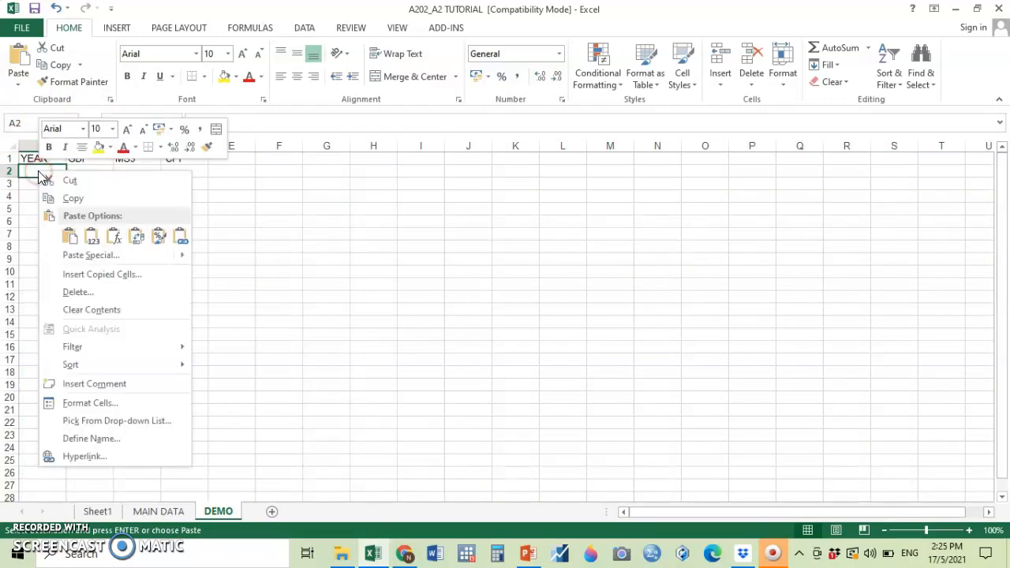
pyautogui.click(65, 254)
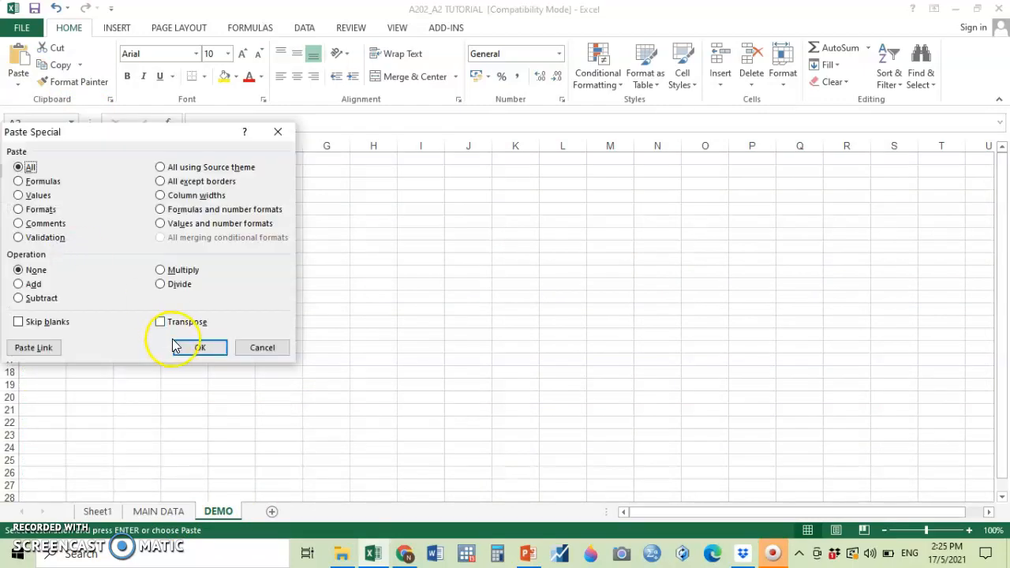
pyautogui.click(182, 324)
pyautogui.click(197, 347)
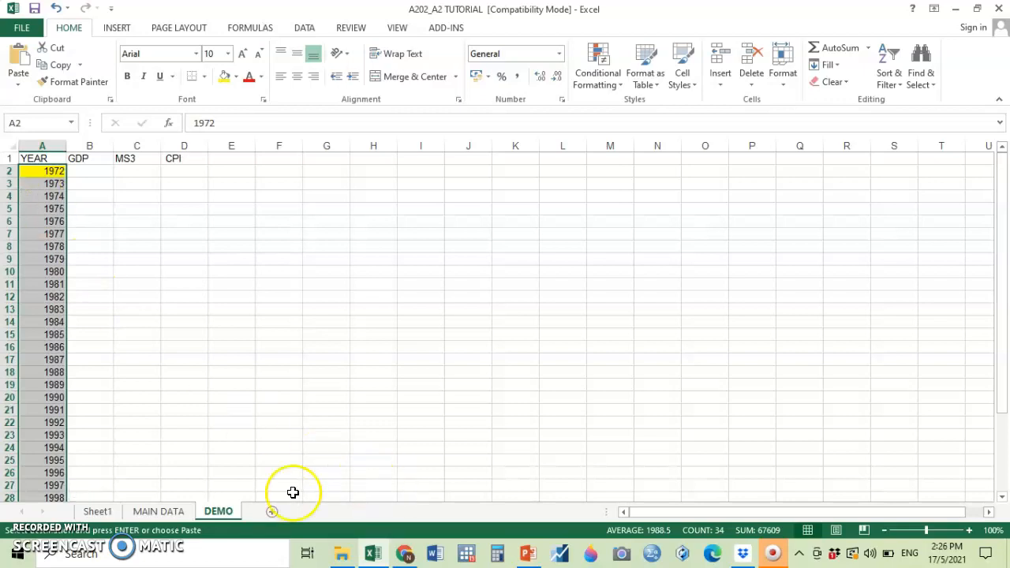
# Centre the pasted years in the YEAR column of the DEMO sheet.
pyautogui.click(158, 511)
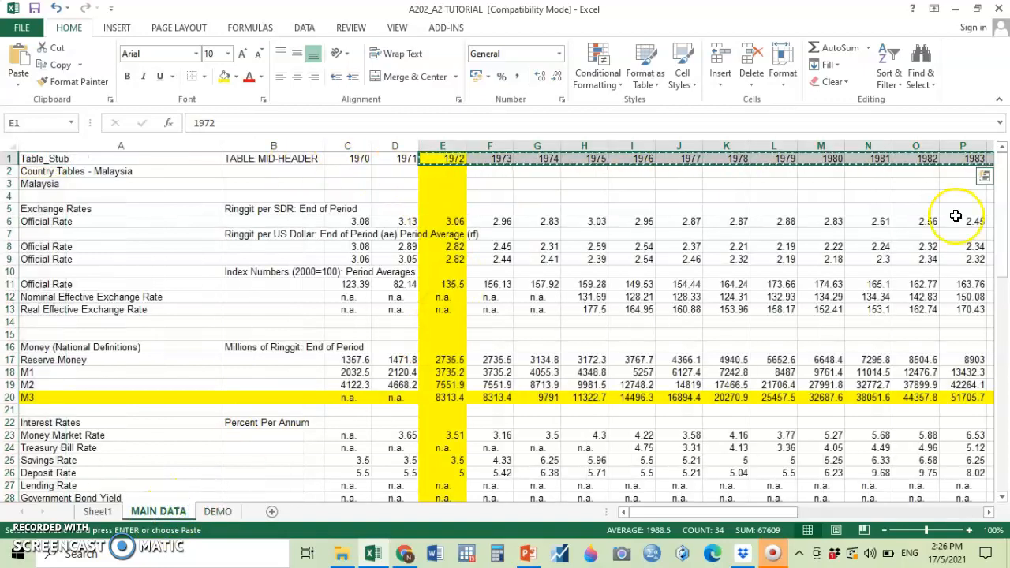
pyautogui.click(225, 511)
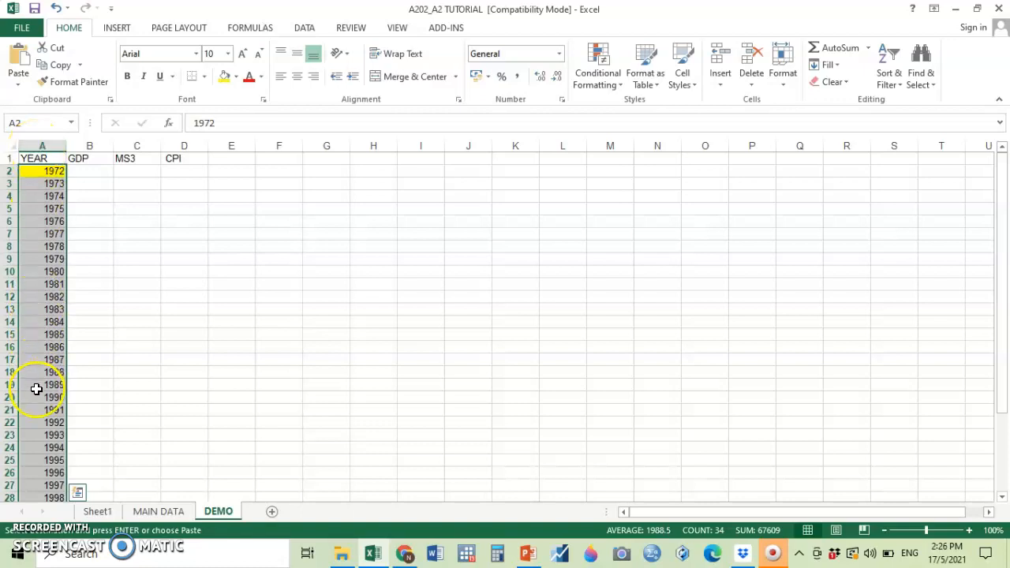
pyautogui.click(299, 77)
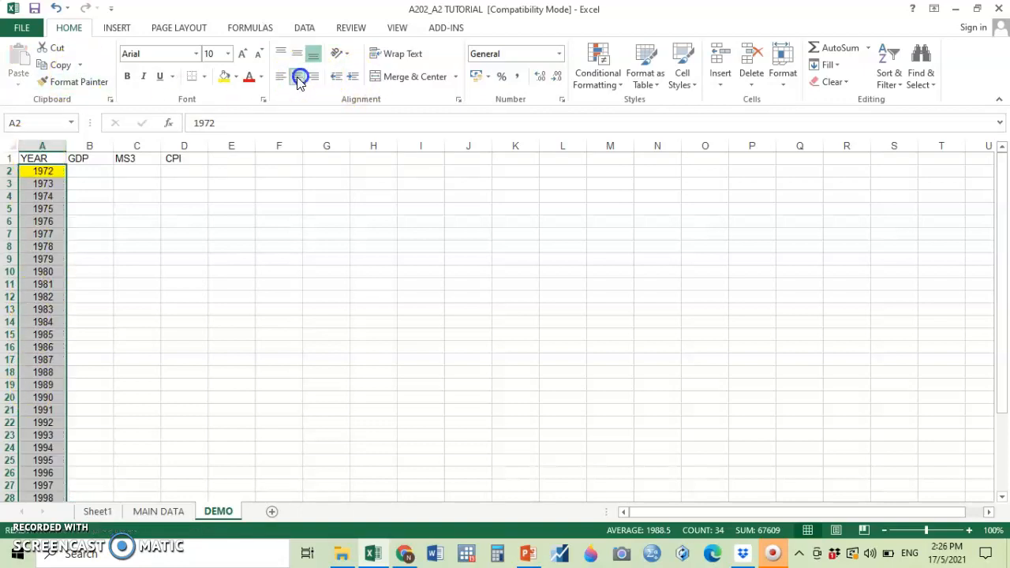
# Copy the Gross Domestic Product (GDP) values in row 62 of the MAIN DATA sheet, from E62 to AK62.
pyautogui.click(161, 511)
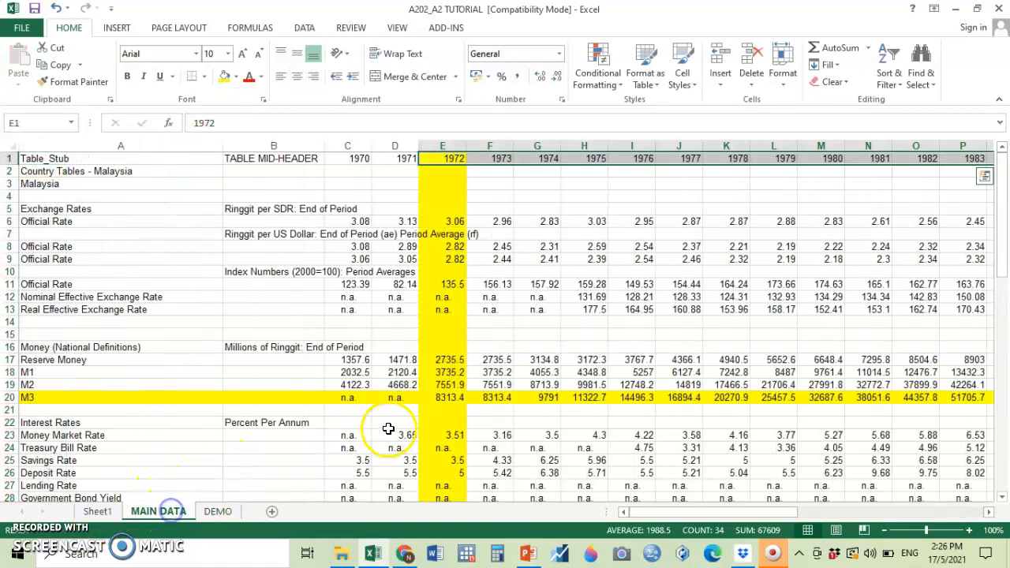
pyautogui.scroll(-9, 388, 428)
pyautogui.scroll(-10, 389, 428)
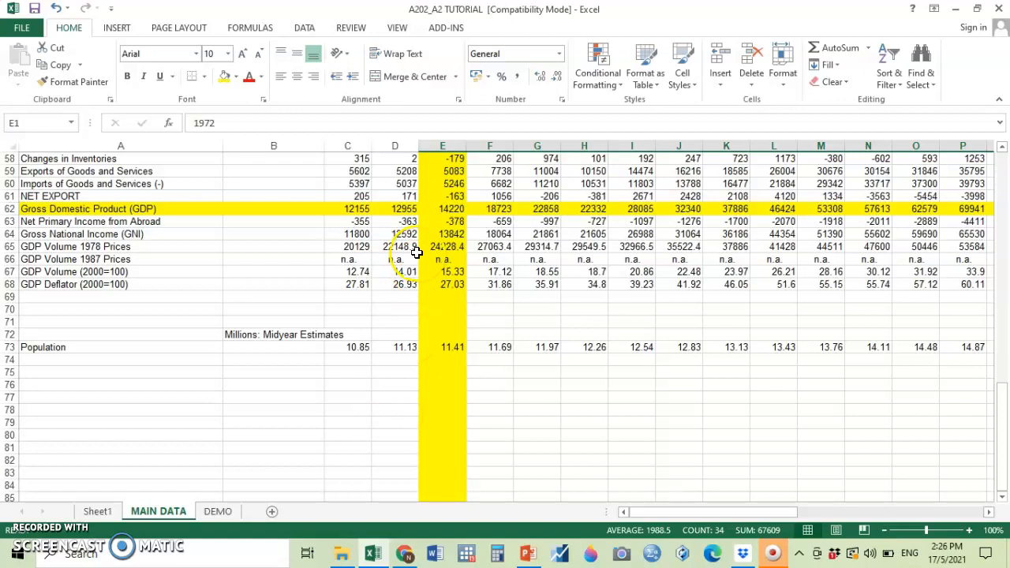
pyautogui.moveTo(445, 208); pyautogui.dragTo(815, 210)
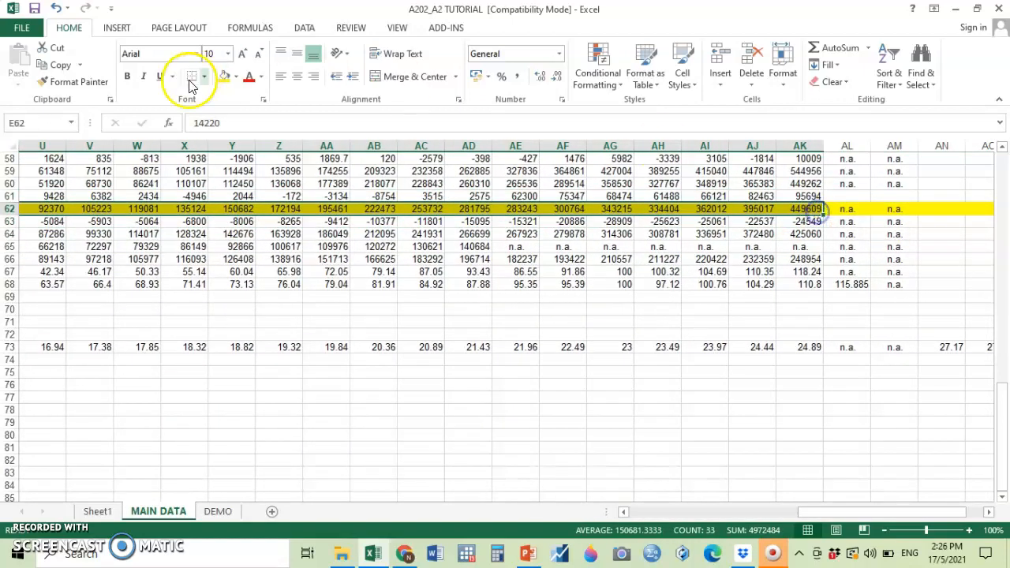
pyautogui.click(61, 65)
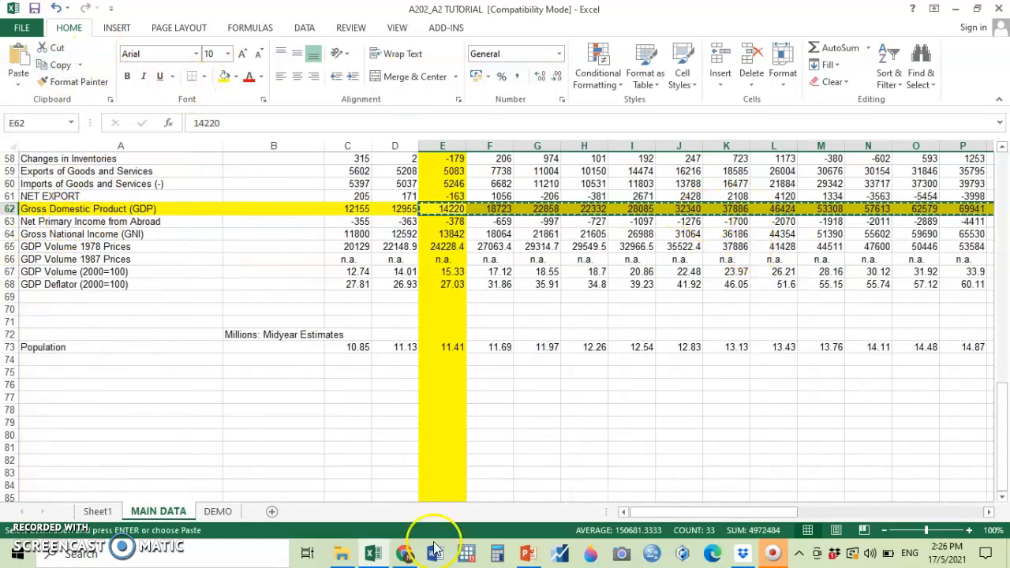
# Paste the copied GDP values transposed into the DEMO sheet starting at B2, and centre the whole of column B.
pyautogui.click(213, 512)
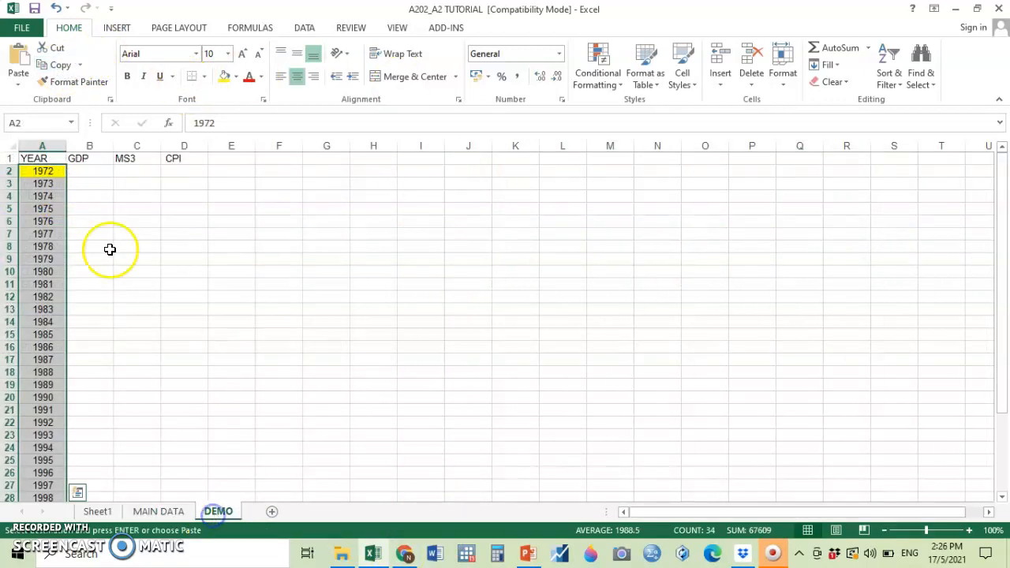
pyautogui.click(89, 173)
pyautogui.rightClick(89, 173)
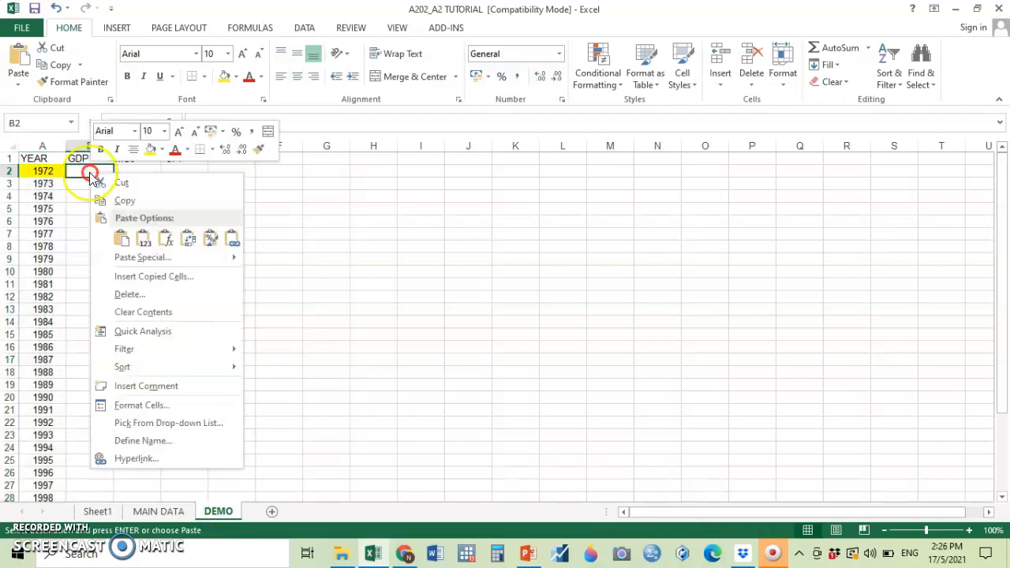
pyautogui.click(150, 257)
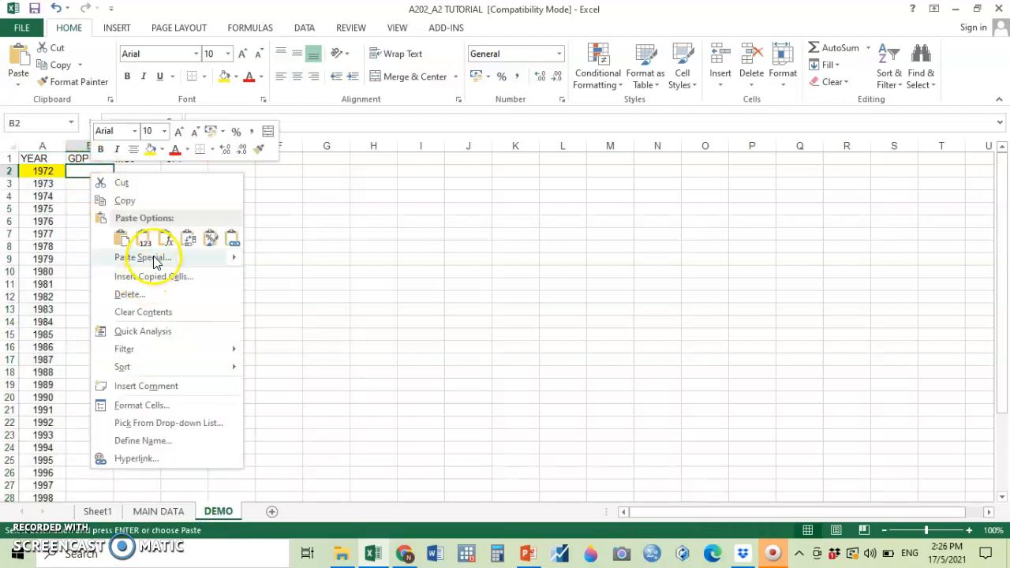
pyautogui.click(189, 325)
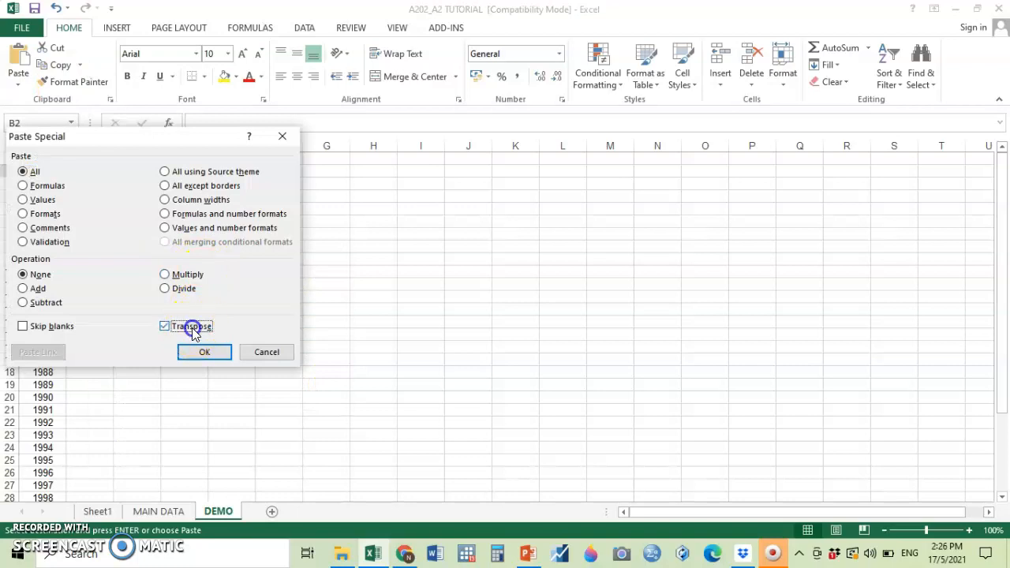
pyautogui.click(195, 354)
pyautogui.click(100, 146)
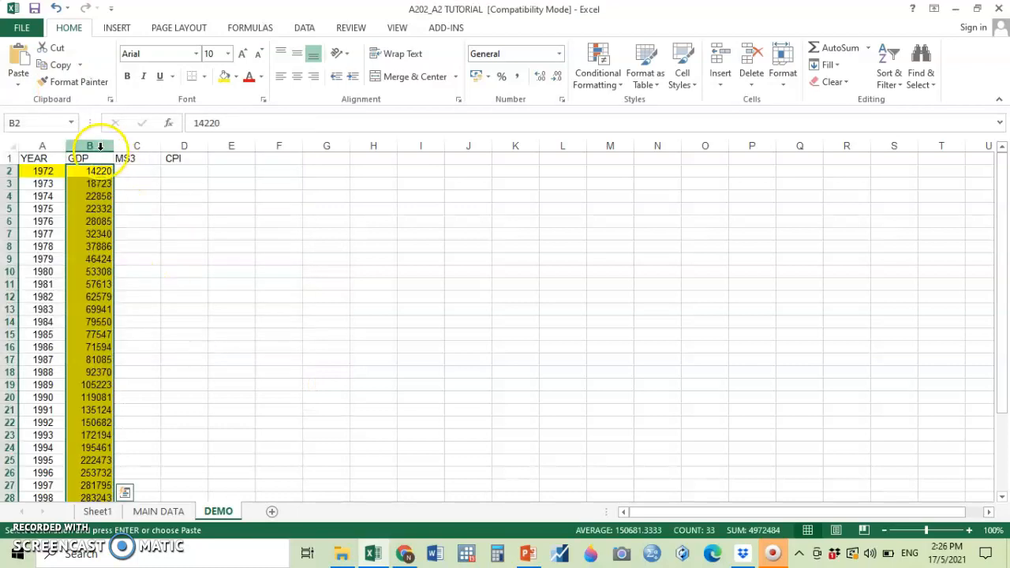
pyautogui.click(296, 76)
# Rename the GDP heading in B1 to GDPn and the MS3 heading in C1 to MS3n.
pyautogui.click(90, 157)
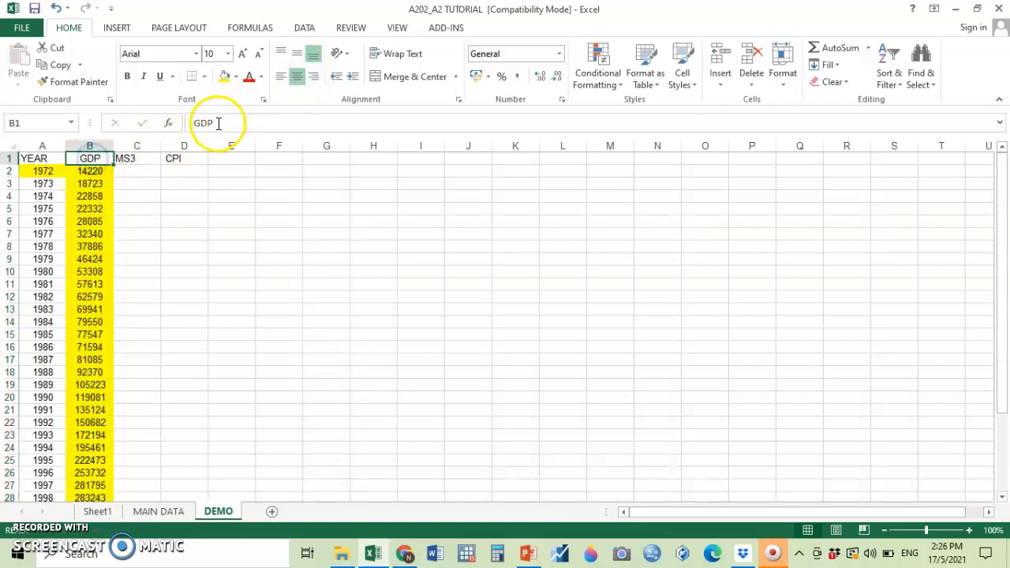
pyautogui.click(218, 123)
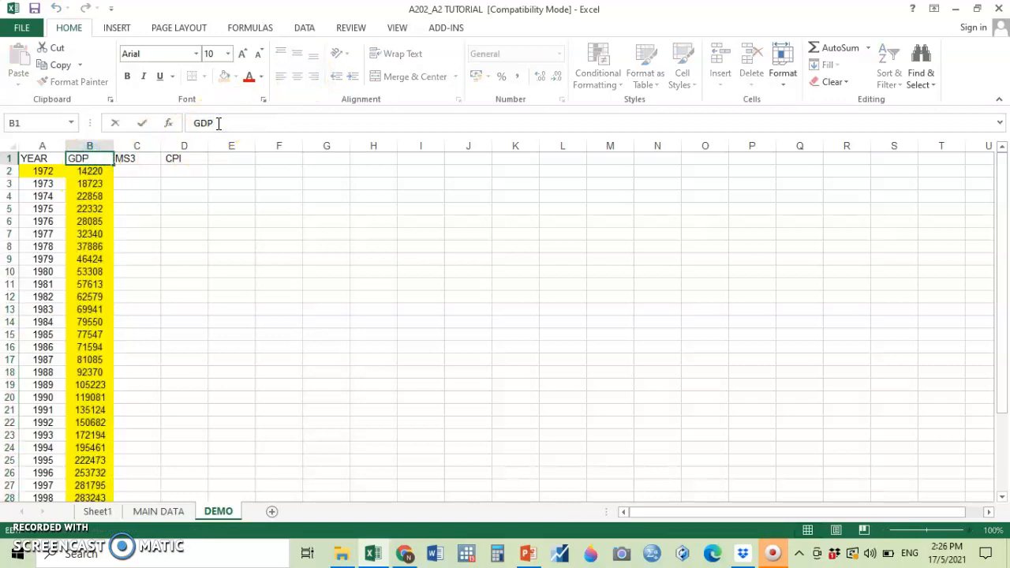
pyautogui.click(135, 158)
pyautogui.click(222, 124)
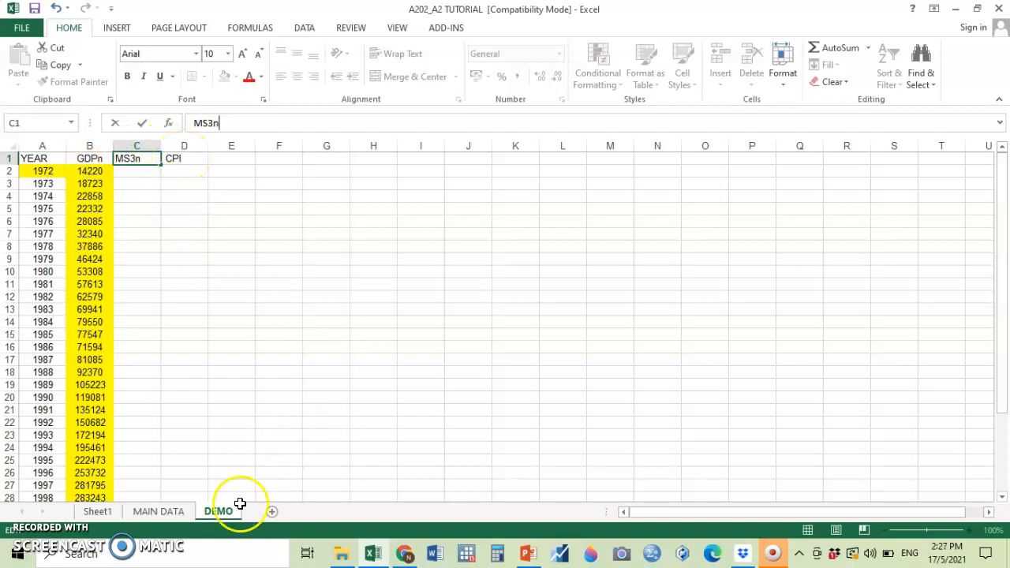
# Copy the M3 values in row 20 of the MAIN DATA sheet, from E20 to AL20.
pyautogui.click(158, 511)
pyautogui.scroll(5, 208, 398)
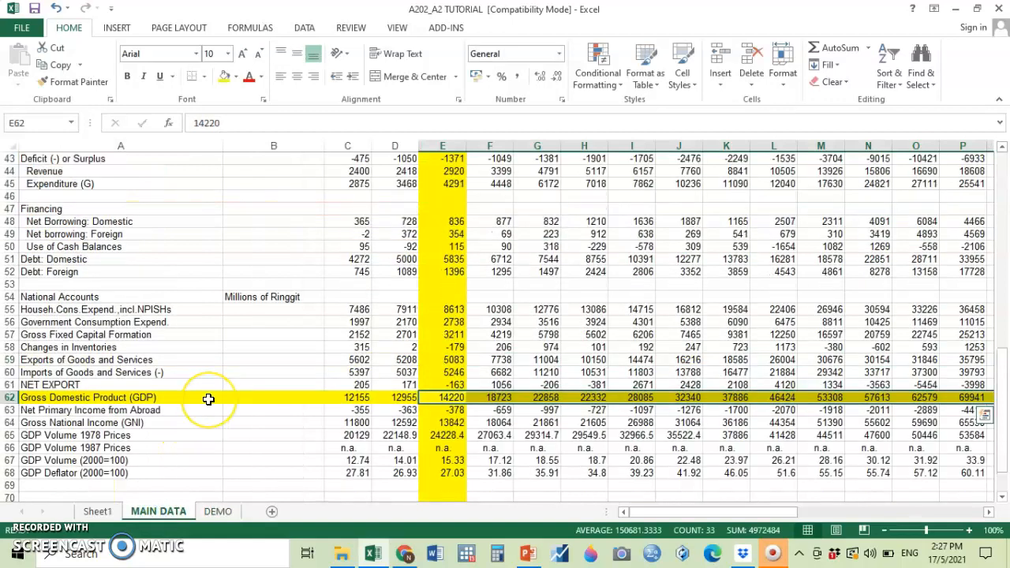
pyautogui.scroll(8, 208, 398)
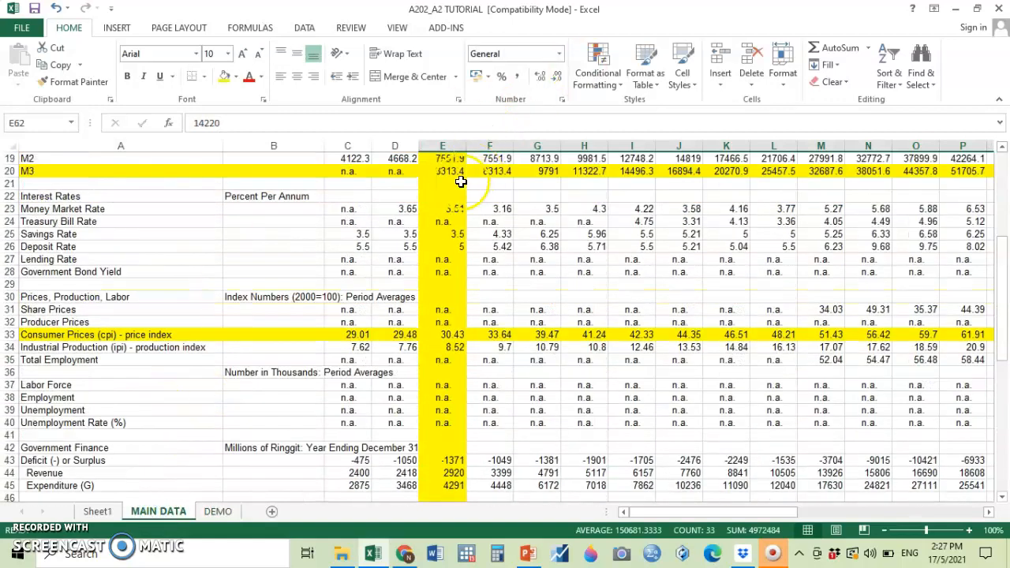
pyautogui.click(456, 171)
pyautogui.moveTo(456, 170); pyautogui.dragTo(852, 170)
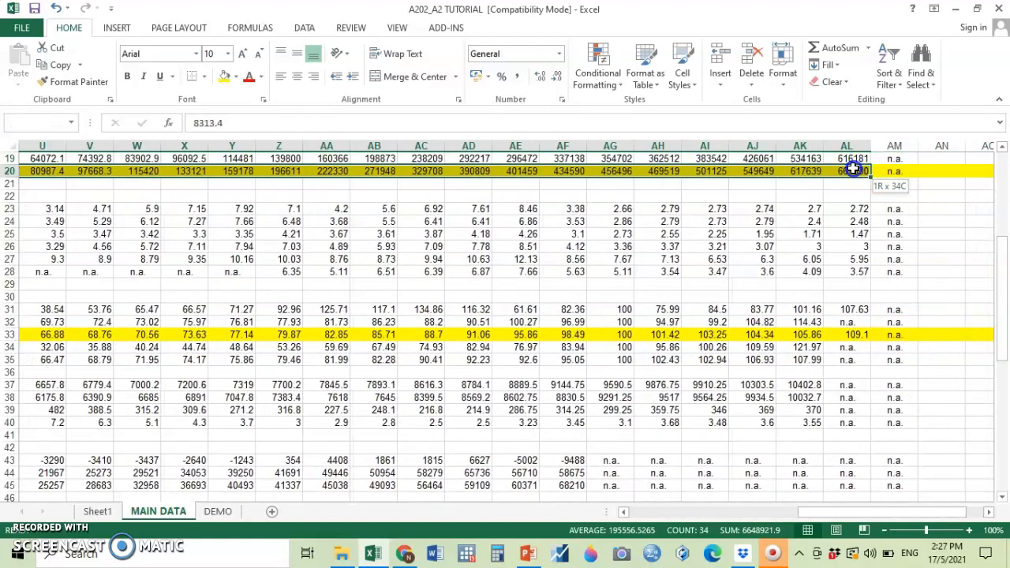
pyautogui.click(63, 65)
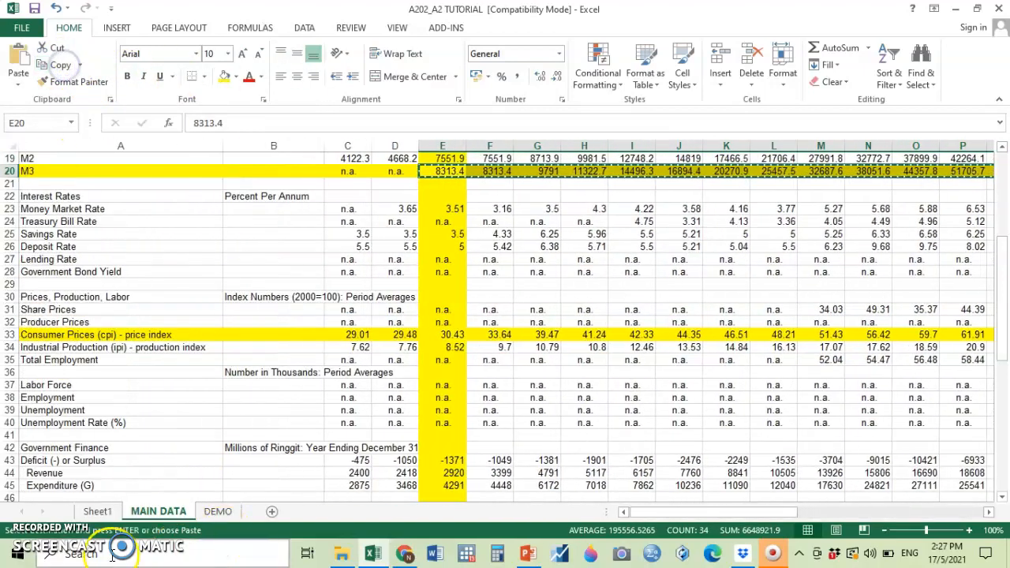
# Paste the copied M3 values transposed into the MS3n column of the DEMO sheet, starting at C2.
pyautogui.click(219, 511)
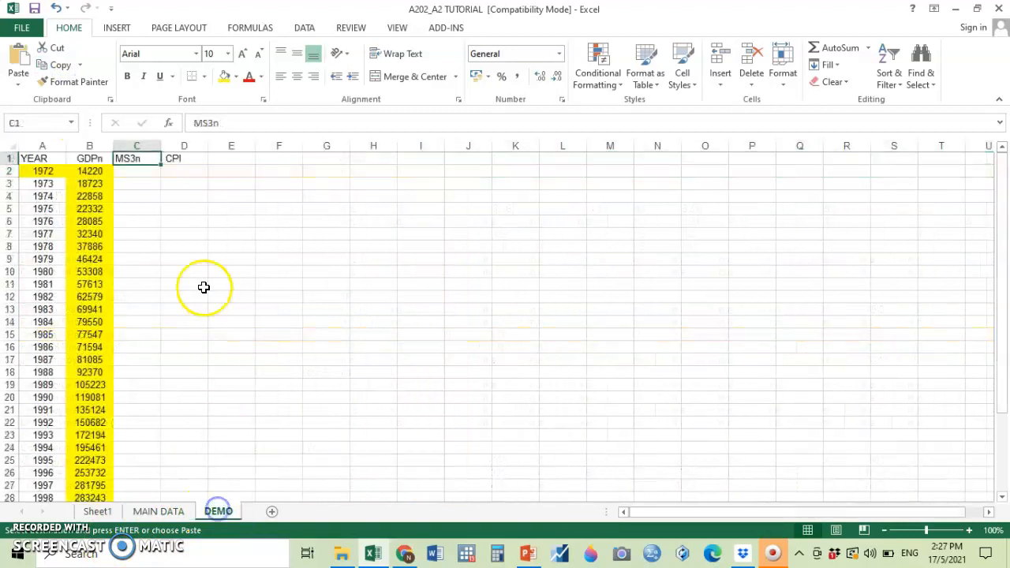
pyautogui.click(143, 175)
pyautogui.rightClick(144, 171)
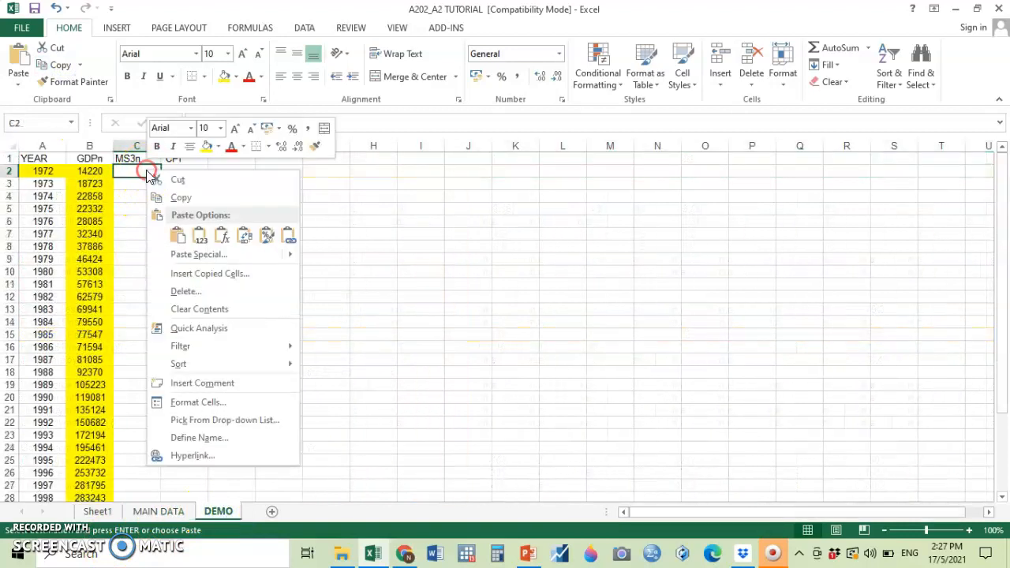
pyautogui.click(183, 254)
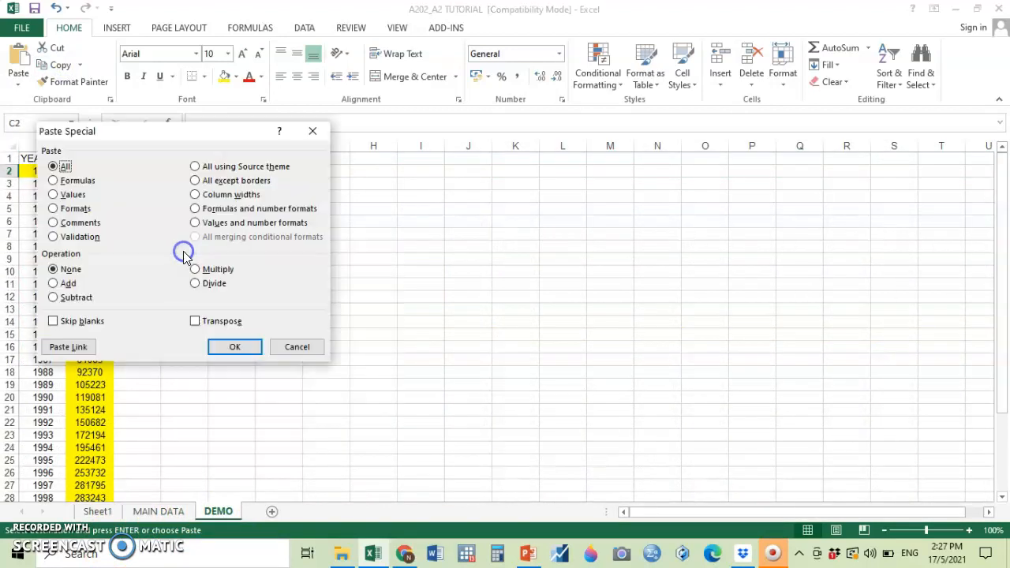
pyautogui.click(215, 321)
pyautogui.click(234, 347)
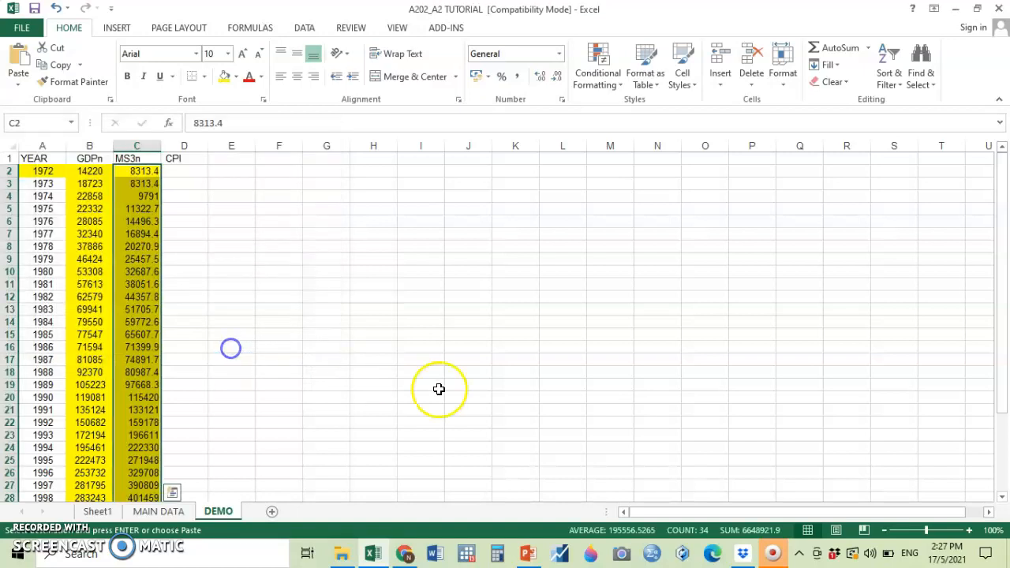
# Copy the Consumer Prices (cpi) values in row 33 of the MAIN DATA sheet, from E33 to AM33.
pyautogui.click(136, 511)
pyautogui.scroll(4, 308, 386)
pyautogui.scroll(2, 309, 387)
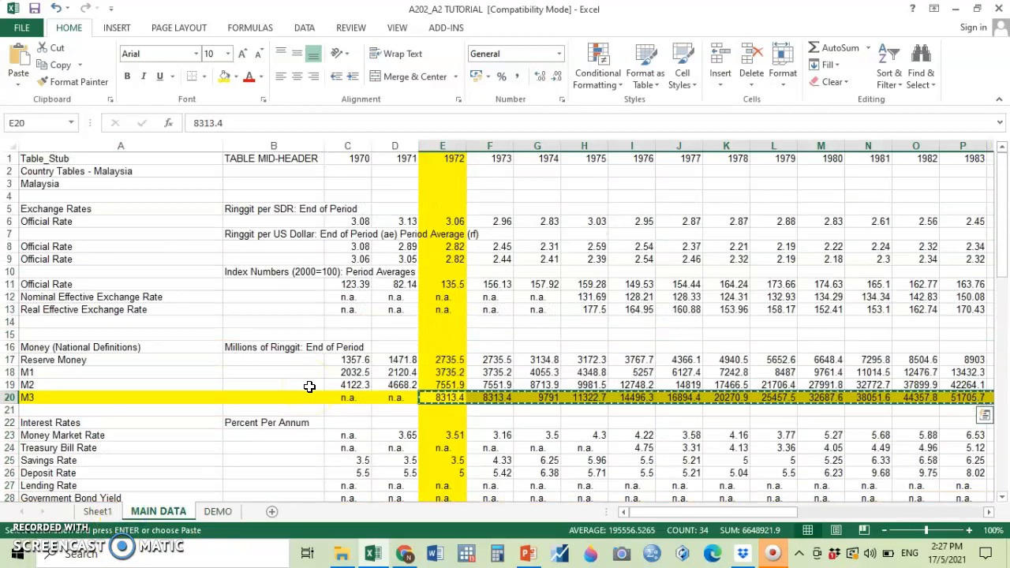
pyautogui.scroll(-5, 309, 387)
pyautogui.moveTo(441, 374); pyautogui.dragTo(881, 371)
pyautogui.click(54, 65)
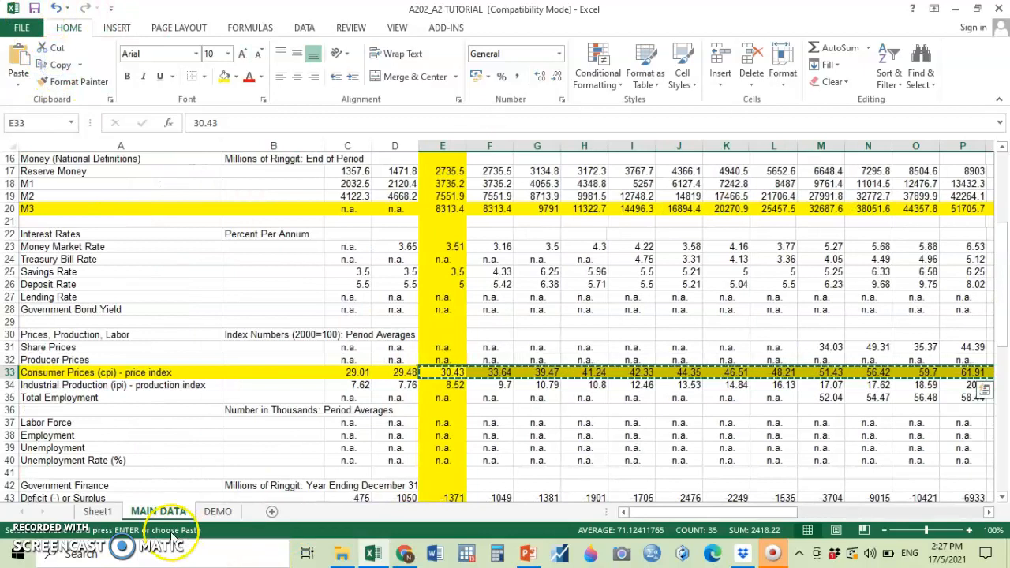
# Paste the copied consumer price values transposed into the CPI column of the DEMO sheet, starting at D2.
pyautogui.click(219, 511)
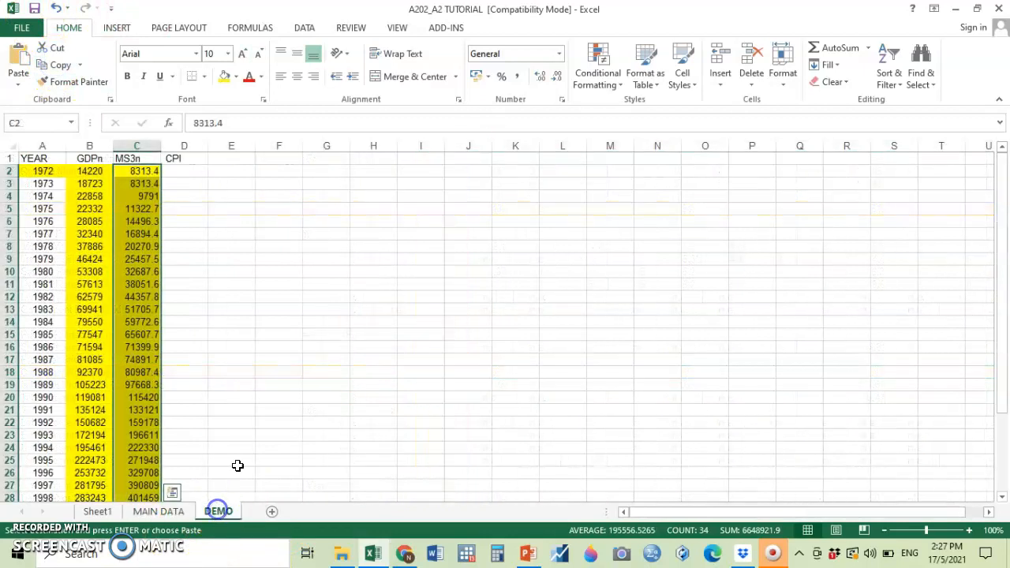
pyautogui.click(192, 171)
pyautogui.rightClick(192, 173)
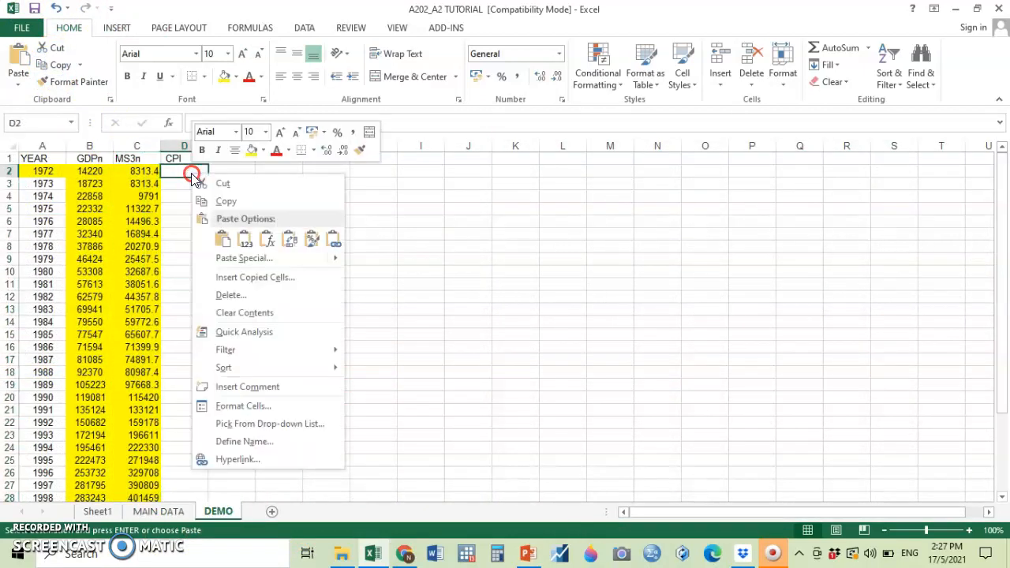
pyautogui.click(233, 259)
pyautogui.click(264, 335)
pyautogui.click(285, 356)
pyautogui.click(434, 376)
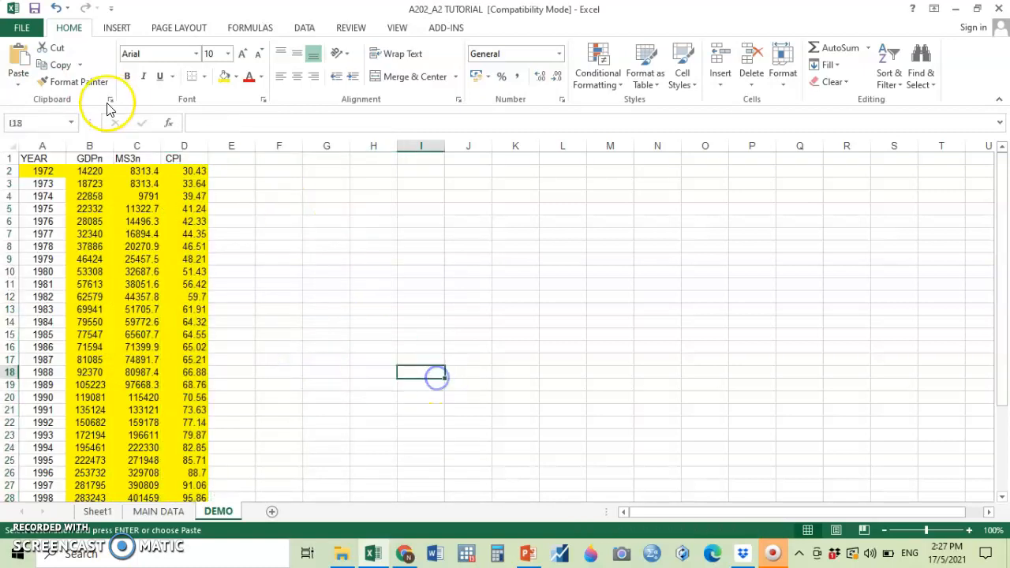
# Centre the contents of the MS3n, CPI and YEAR columns, including their headings.
pyautogui.moveTo(139, 142); pyautogui.dragTo(183, 145)
pyautogui.click(296, 75)
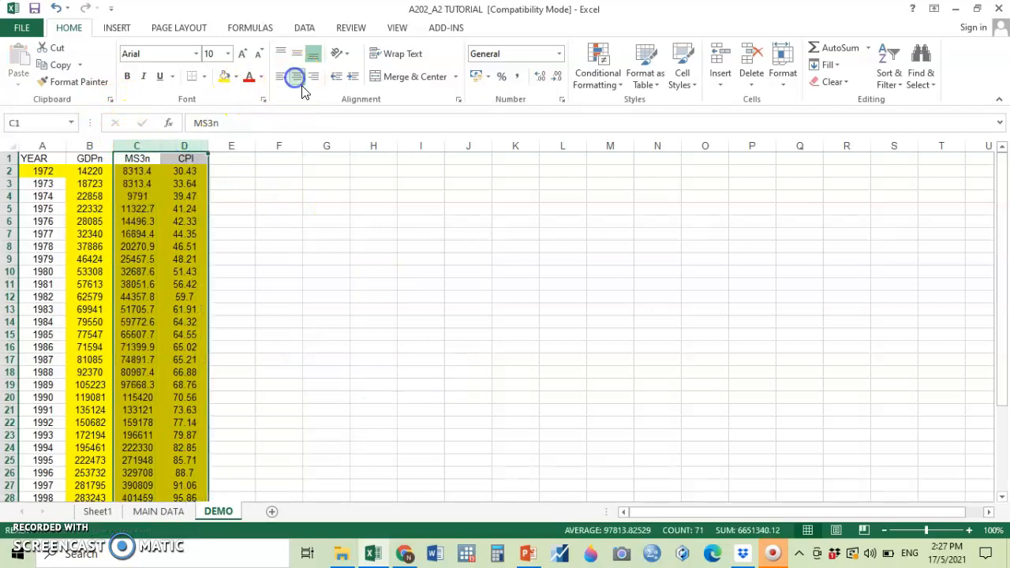
pyautogui.click(330, 232)
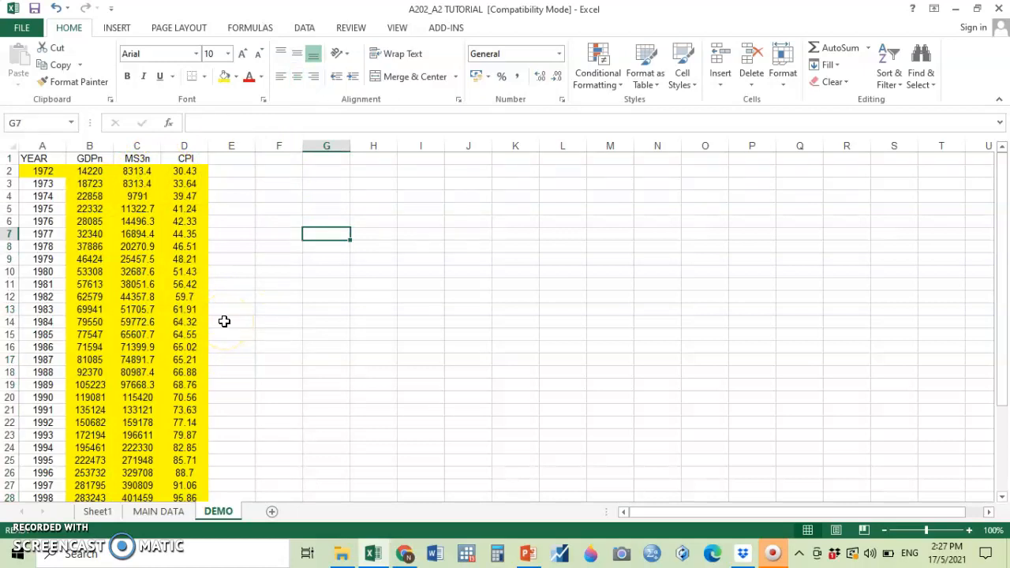
pyautogui.click(41, 146)
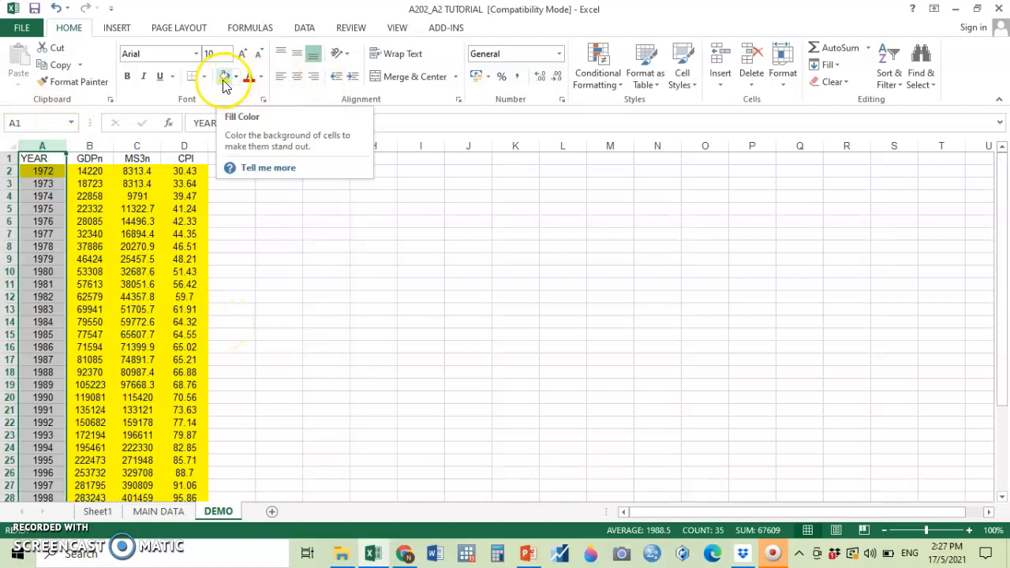
pyautogui.click(323, 208)
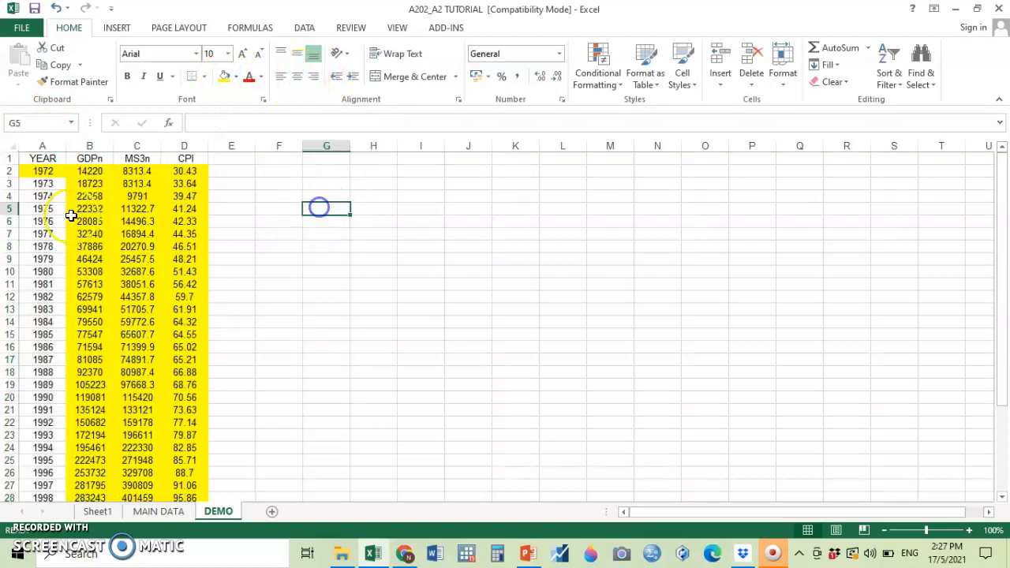
# Delete rows 35 to 37 of the DEMO sheet to remove the incomplete entries after 2004.
pyautogui.scroll(-3, 42, 175)
pyautogui.scroll(-5, 43, 175)
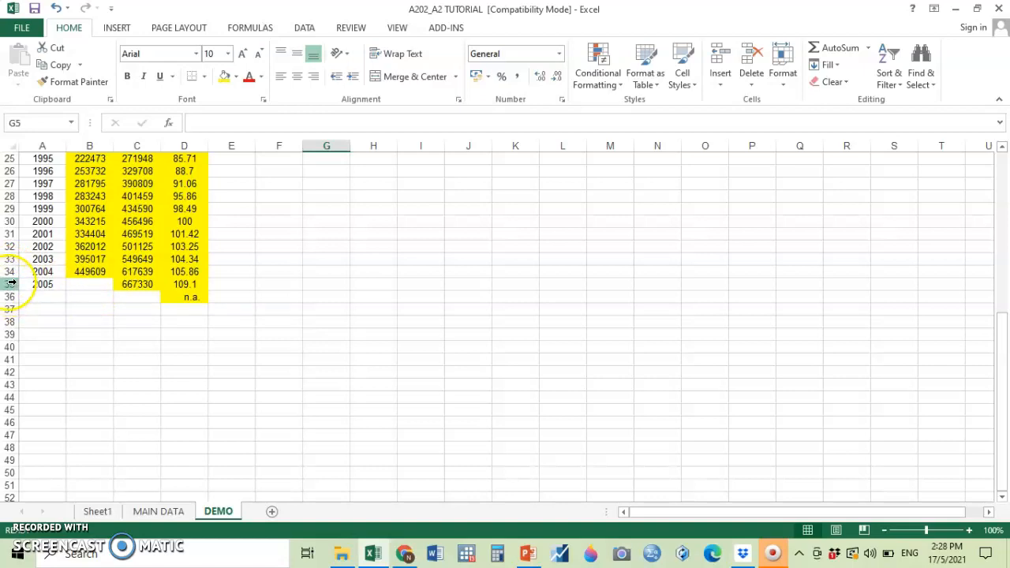
pyautogui.moveTo(11, 283); pyautogui.dragTo(5, 306)
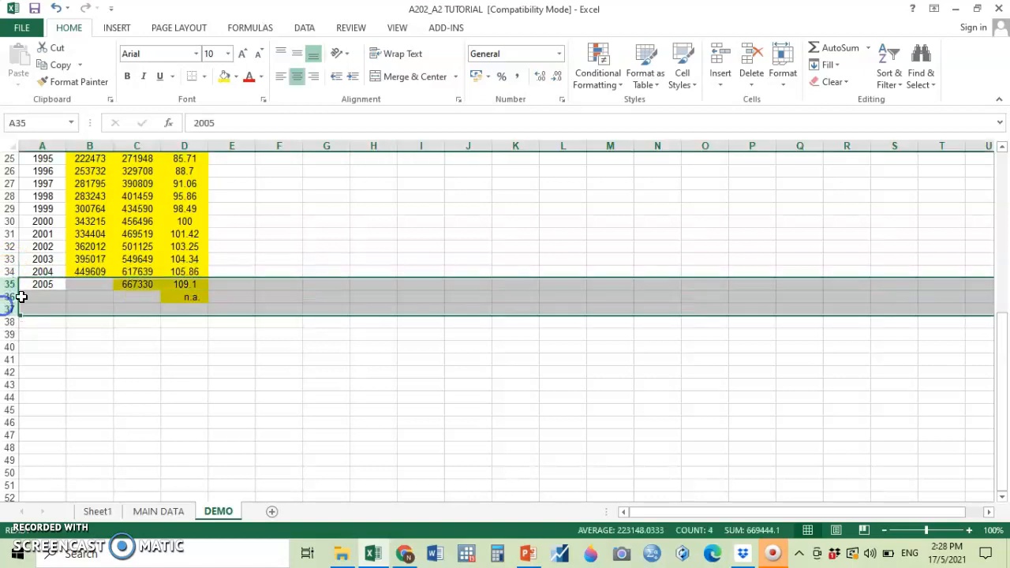
pyautogui.rightClick(49, 292)
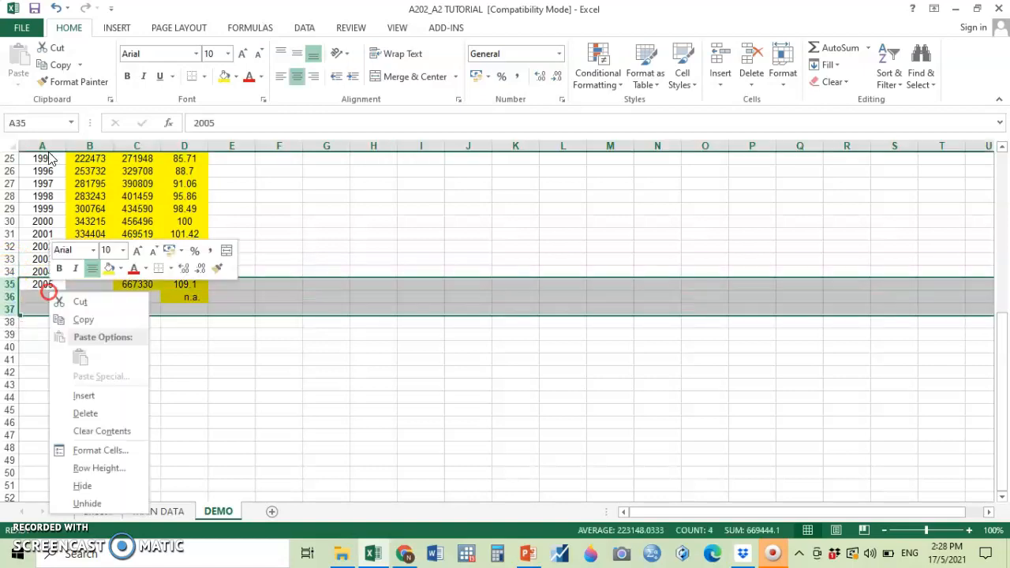
pyautogui.click(88, 413)
pyautogui.click(343, 364)
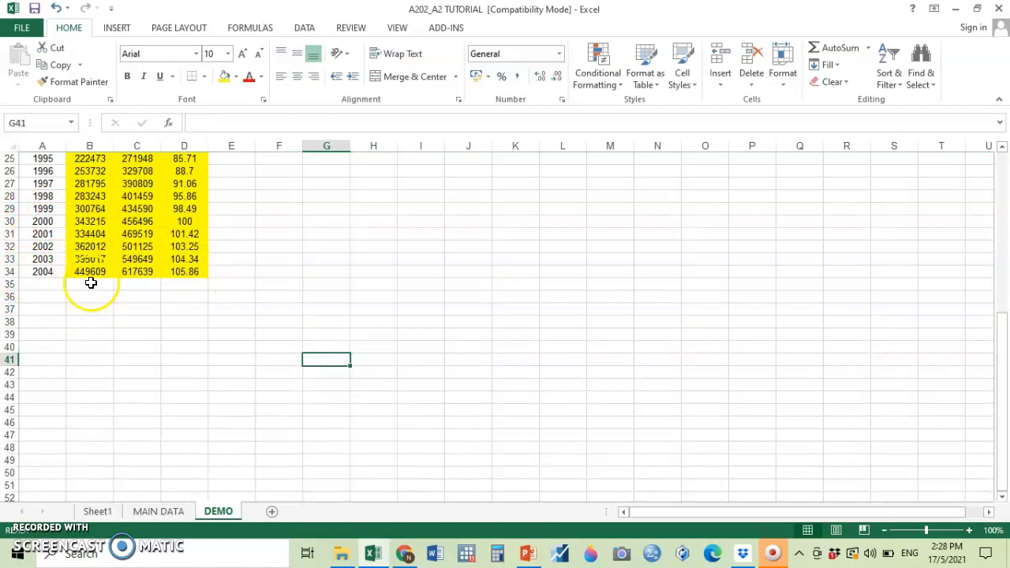
# Review the DEMO data from 1972 to 2004 and check the study title on Sheet1.
pyautogui.scroll(8, 32, 272)
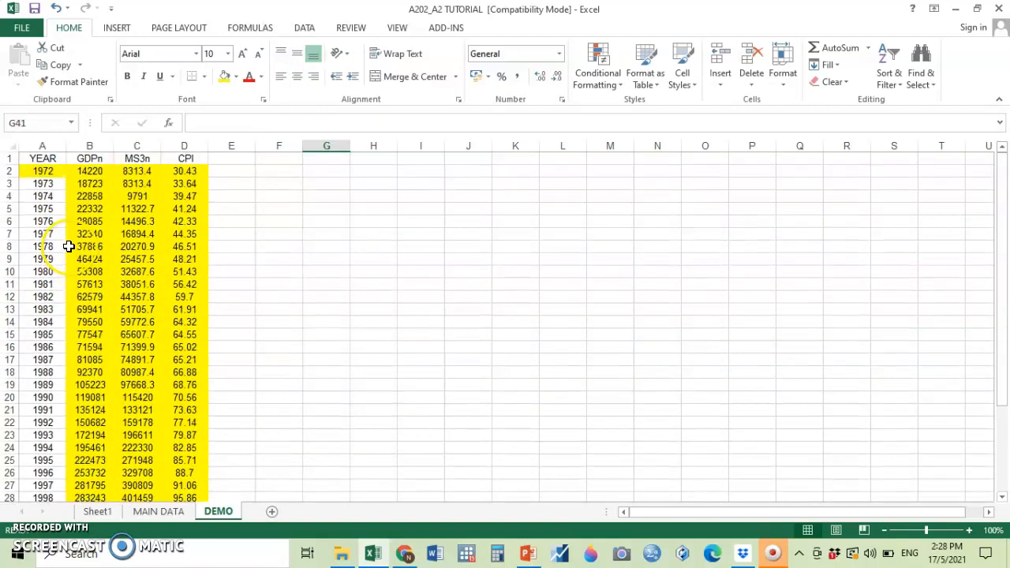
pyautogui.scroll(-6, 60, 273)
pyautogui.scroll(-6, 63, 266)
pyautogui.scroll(4, 68, 266)
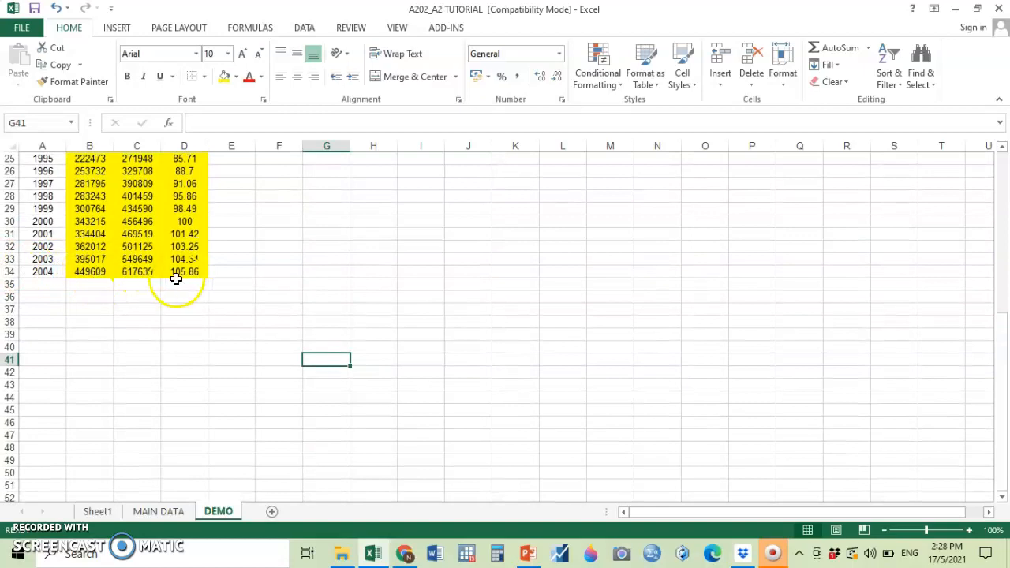
pyautogui.scroll(8, 248, 277)
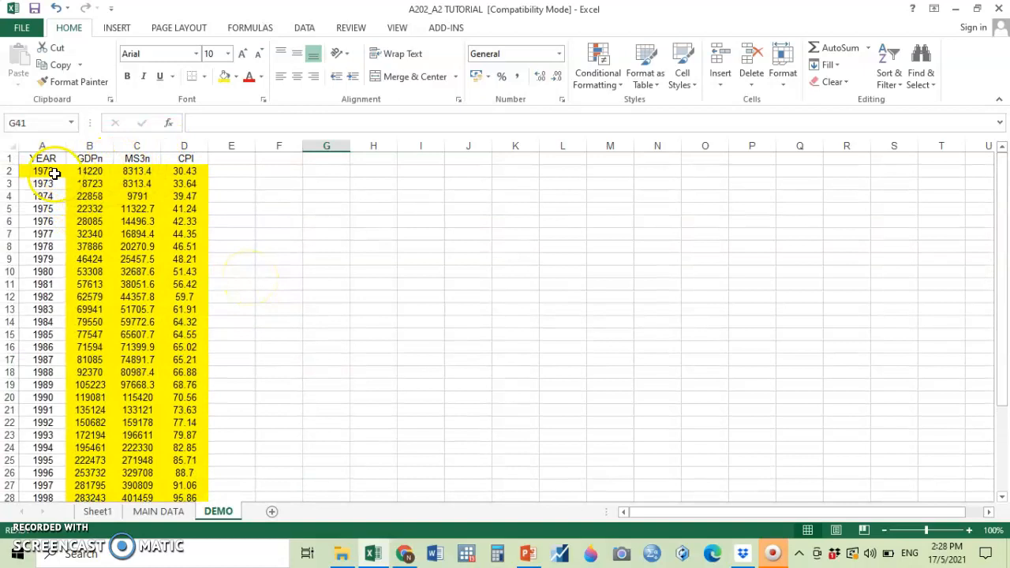
pyautogui.scroll(-4, 263, 327)
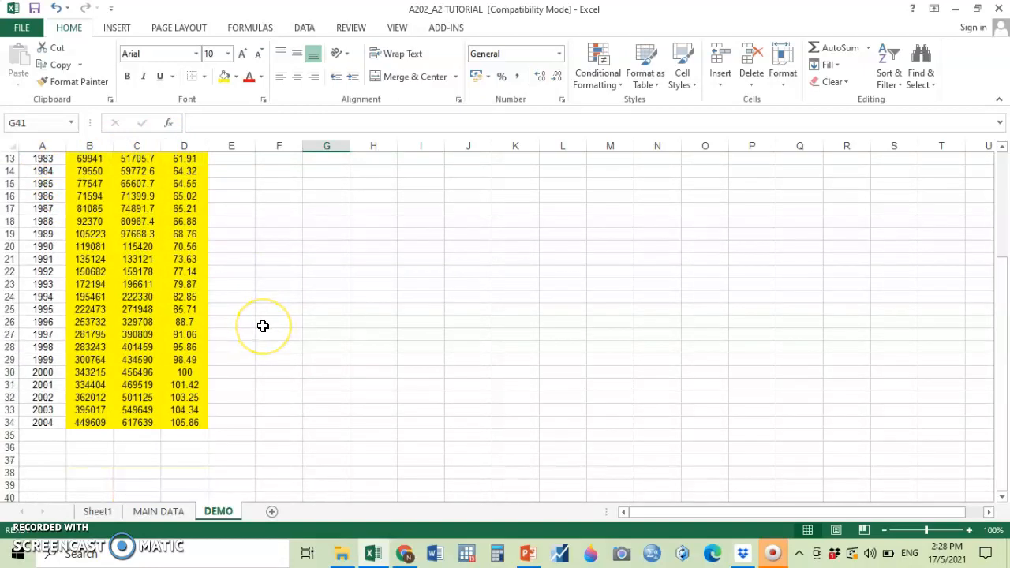
pyautogui.scroll(4, 263, 326)
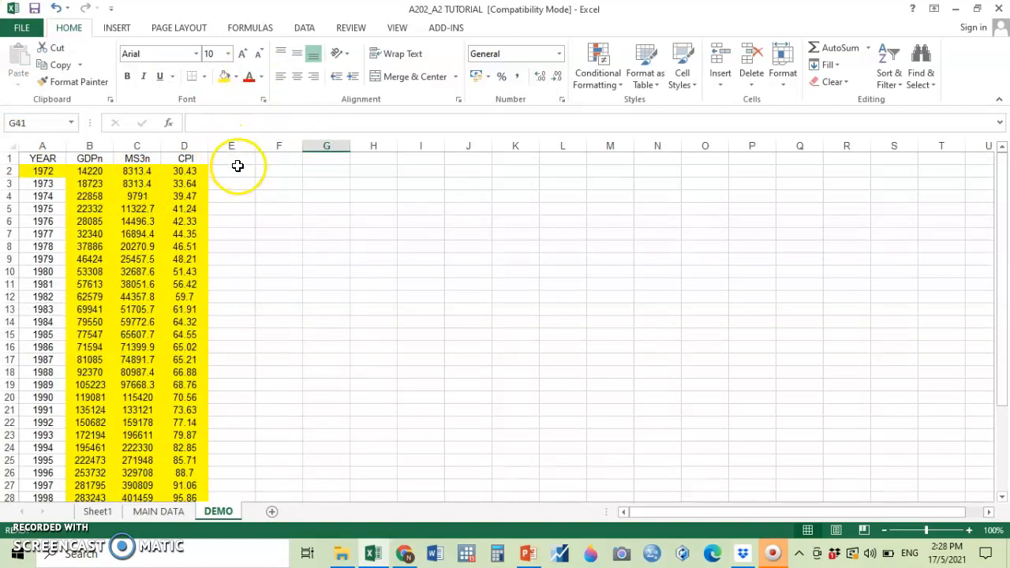
pyautogui.click(97, 512)
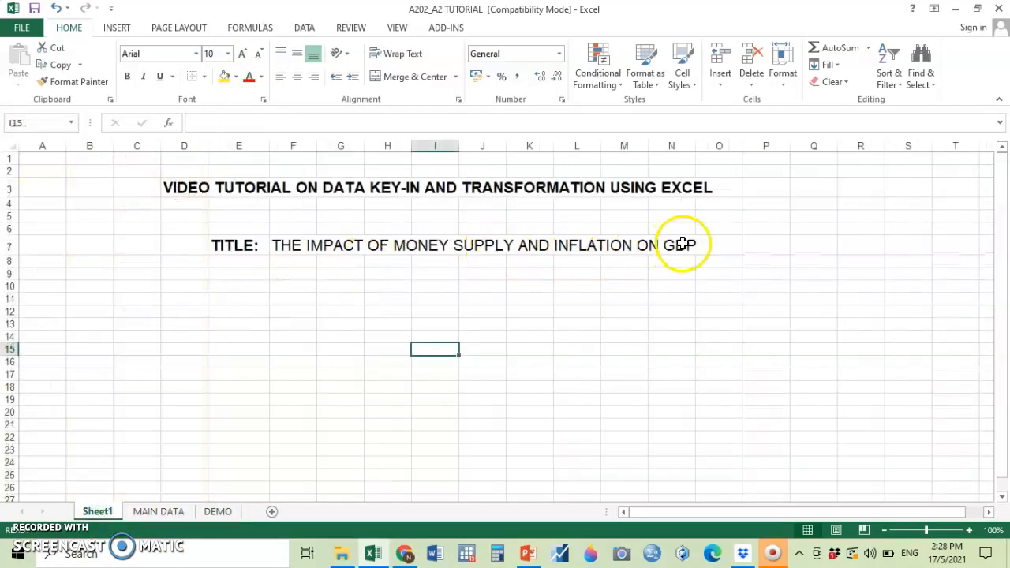
pyautogui.click(217, 511)
# Add the heading INFr in cell E1, next to the CPI column.
pyautogui.click(183, 160)
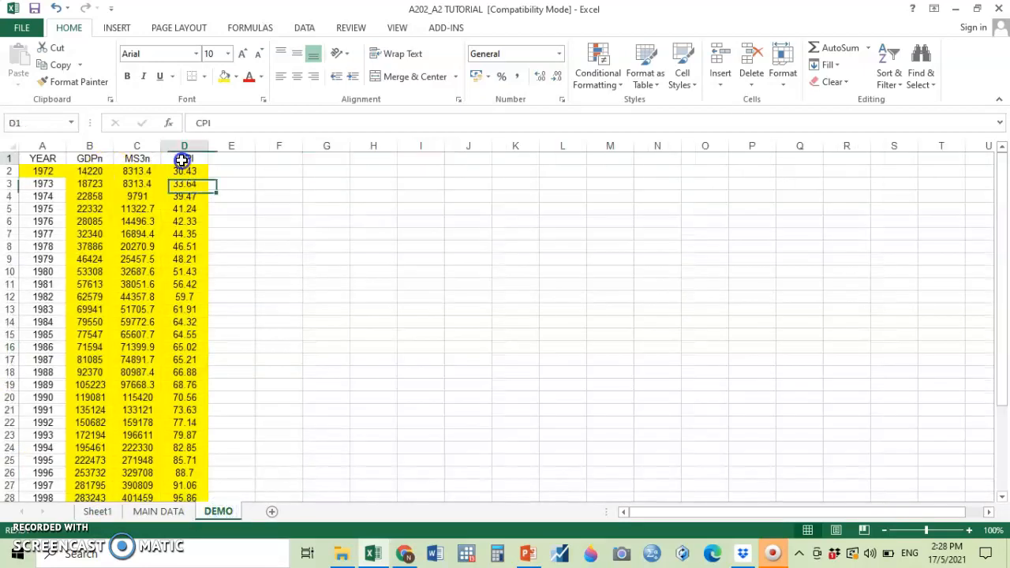
pyautogui.click(243, 158)
pyautogui.write('INF')
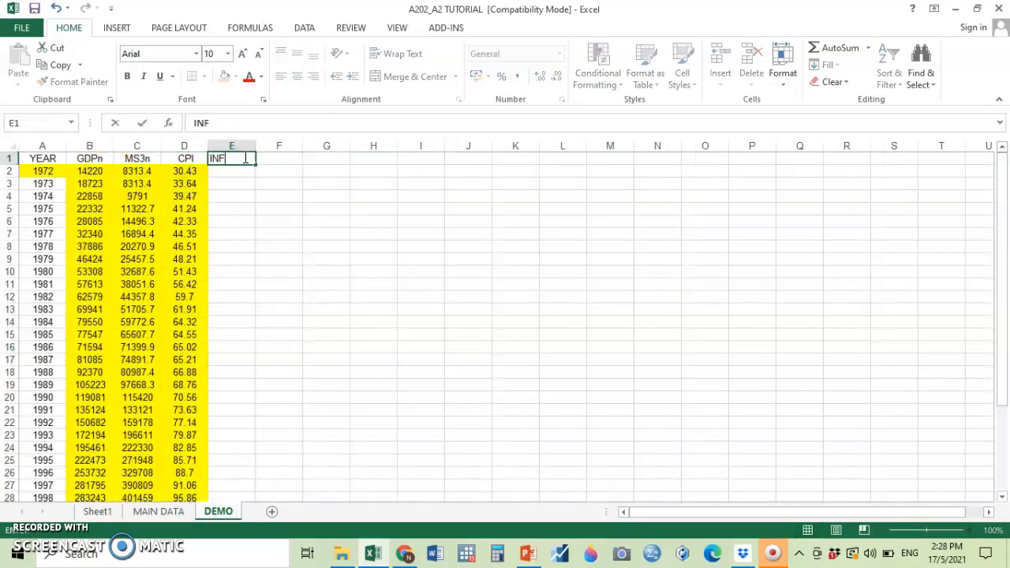
pyautogui.press('Return')
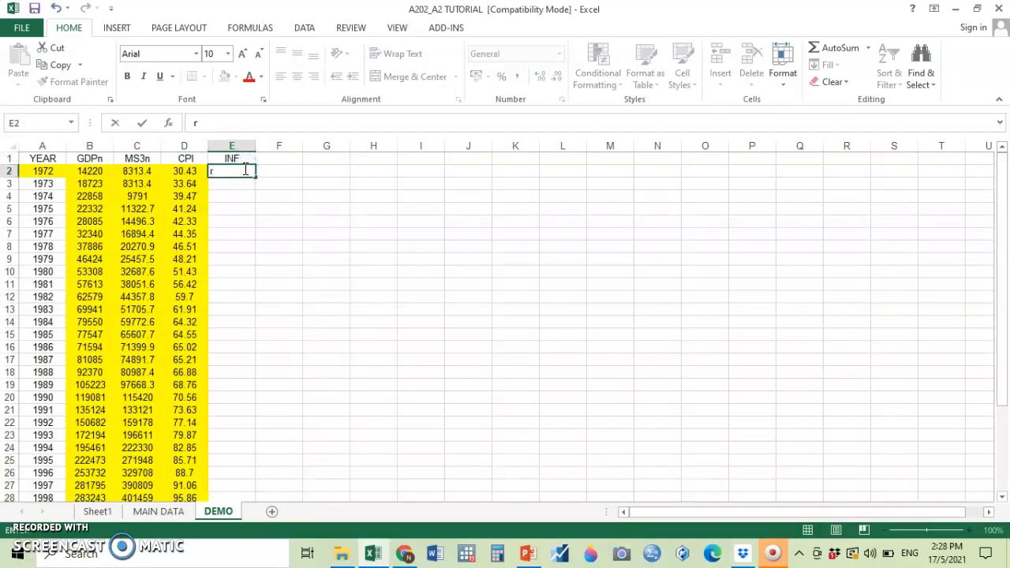
pyautogui.click(258, 159)
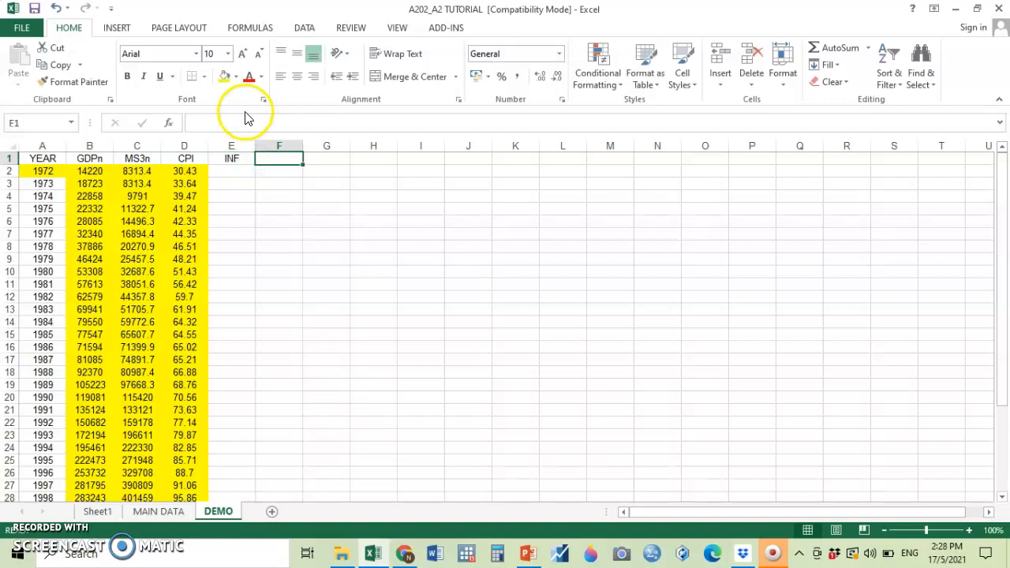
pyautogui.click(248, 163)
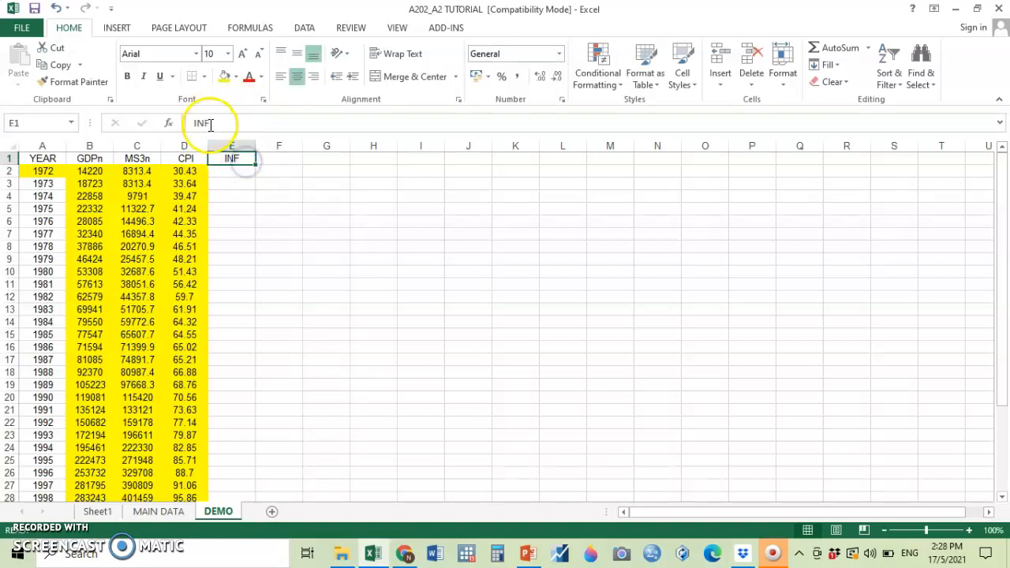
pyautogui.click(213, 124)
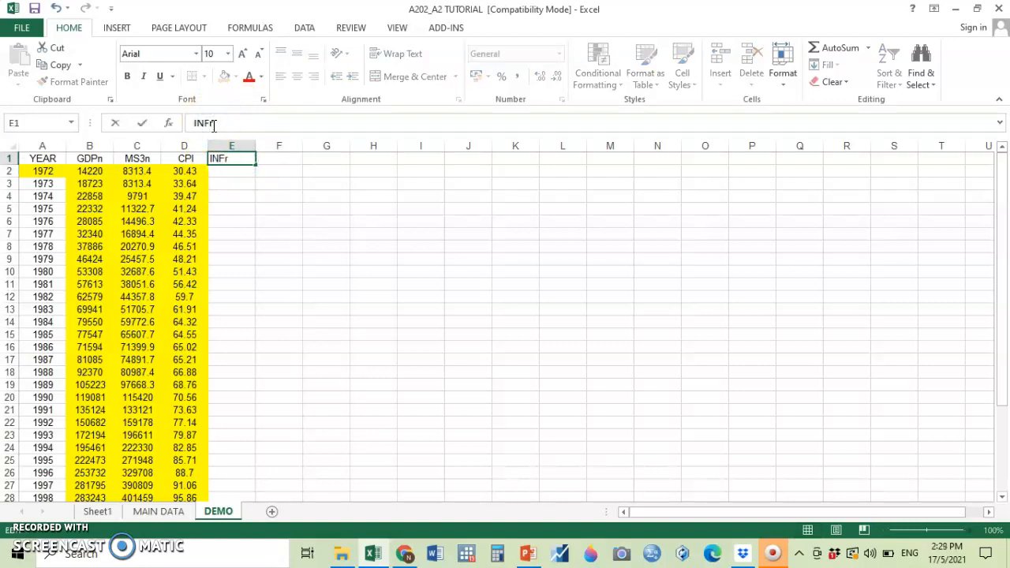
pyautogui.click(240, 171)
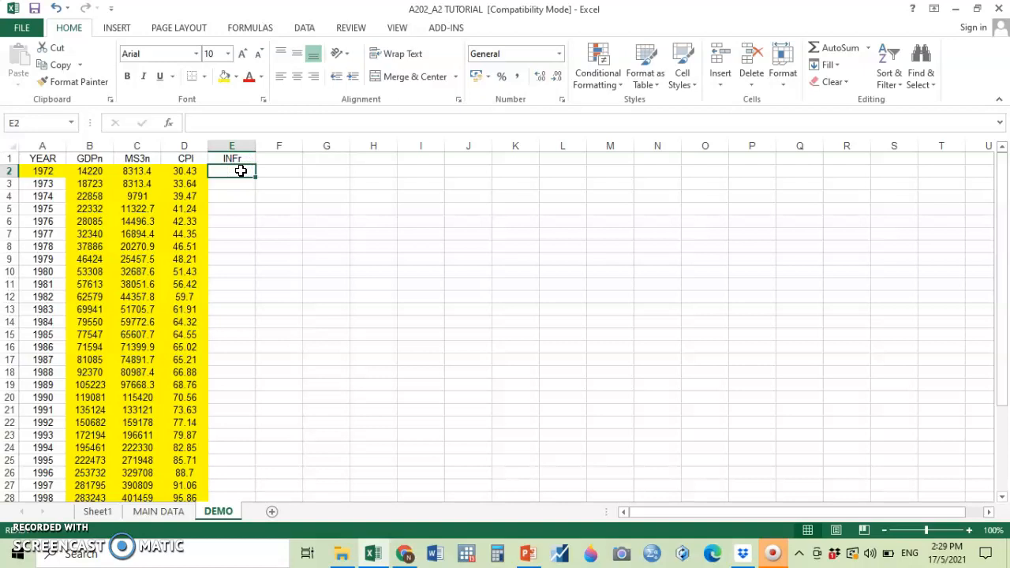
pyautogui.write('+(')
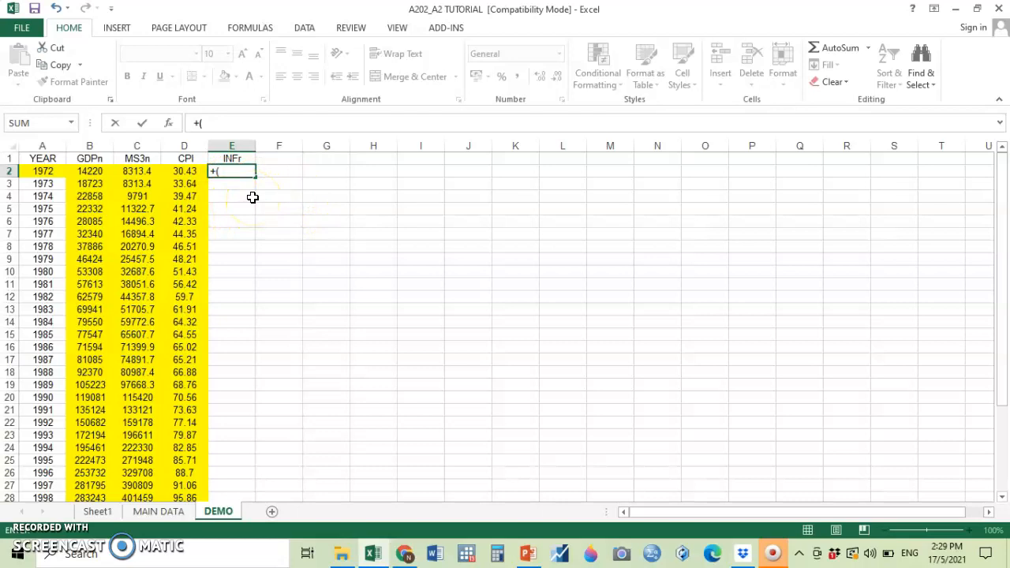
pyautogui.press('BackSpace')
pyautogui.press('BackSpace')
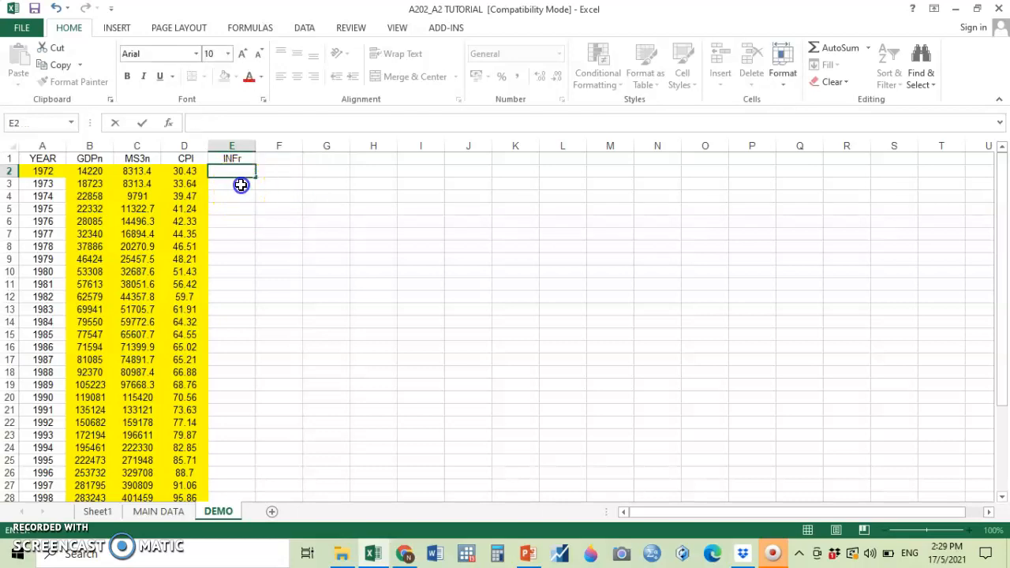
# Enter the inflation rate formula +((D3-D2)/D2)*100 in cell E3 for 1973.
pyautogui.click(241, 184)
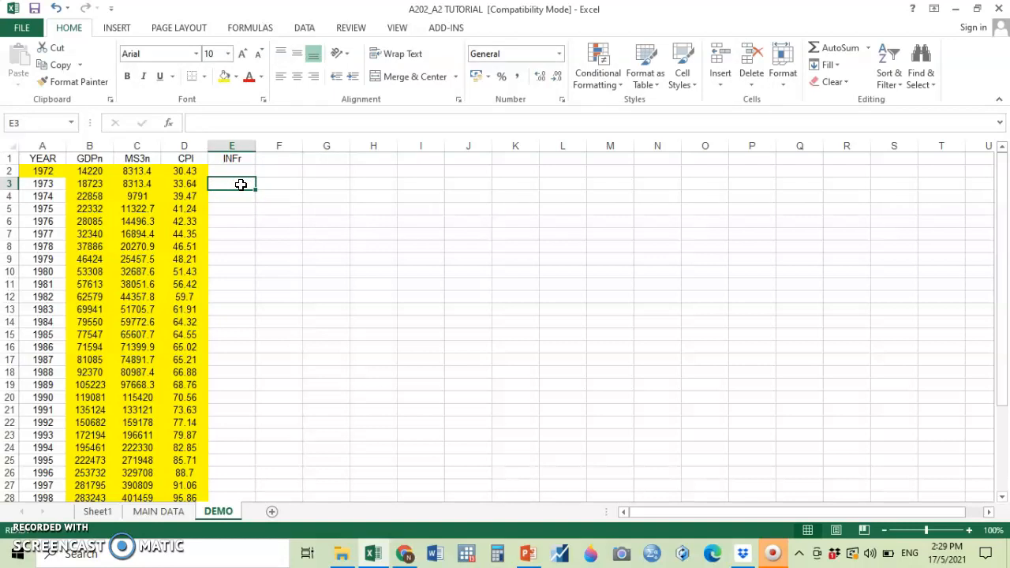
pyautogui.write('+(')
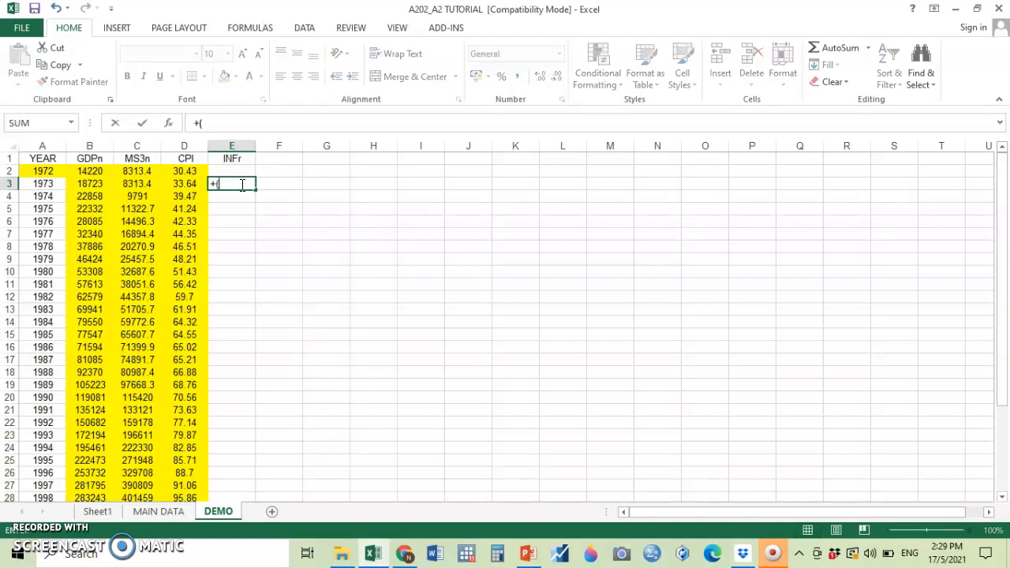
pyautogui.click(194, 183)
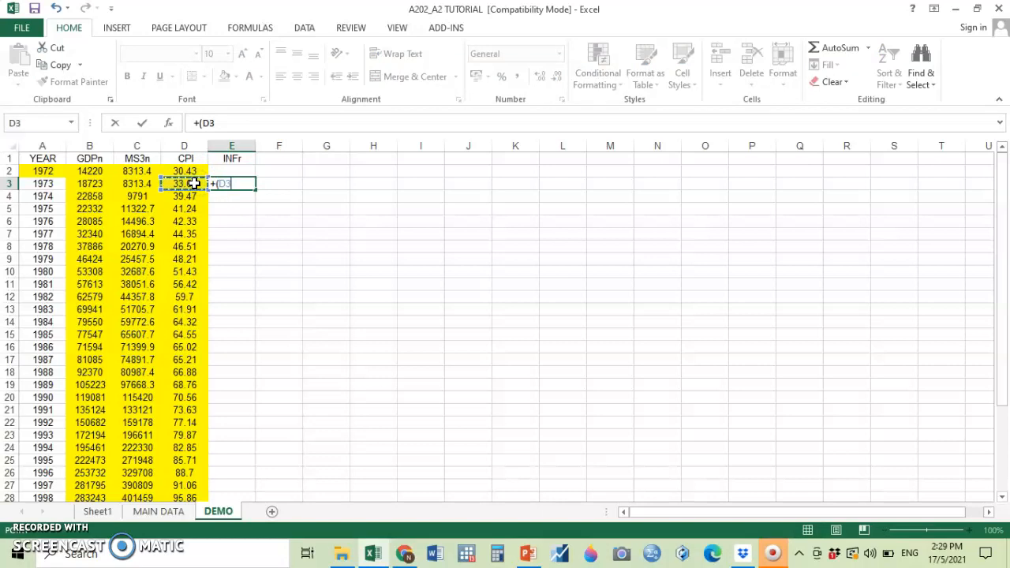
pyautogui.write('-')
pyautogui.click(197, 170)
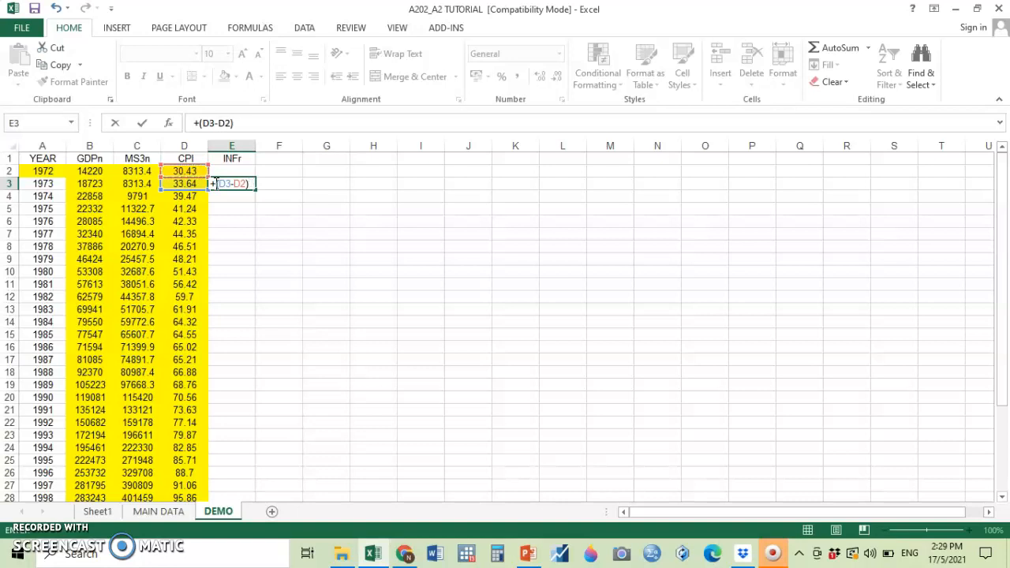
pyautogui.write(')/')
pyautogui.click(184, 170)
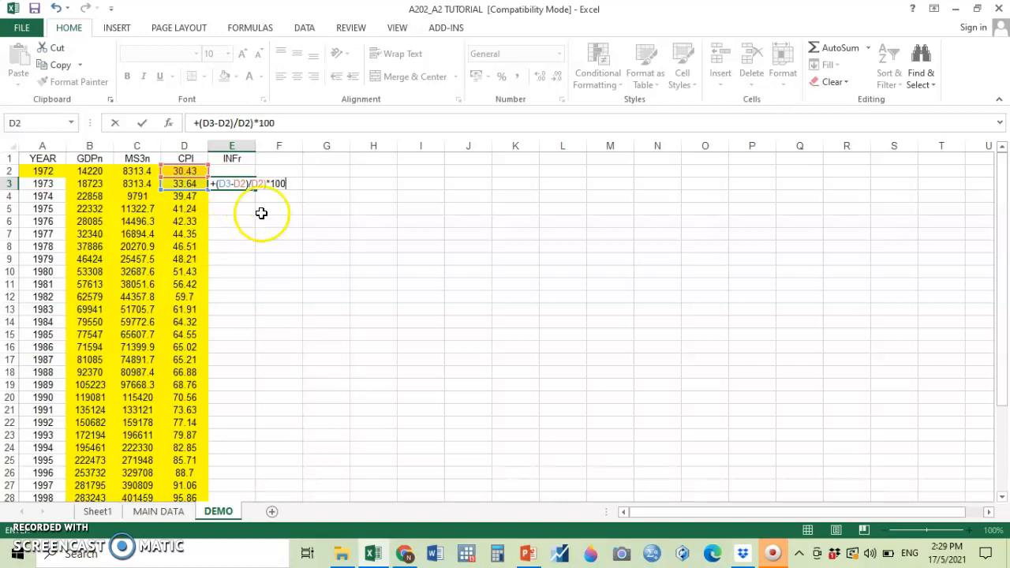
pyautogui.click(202, 124)
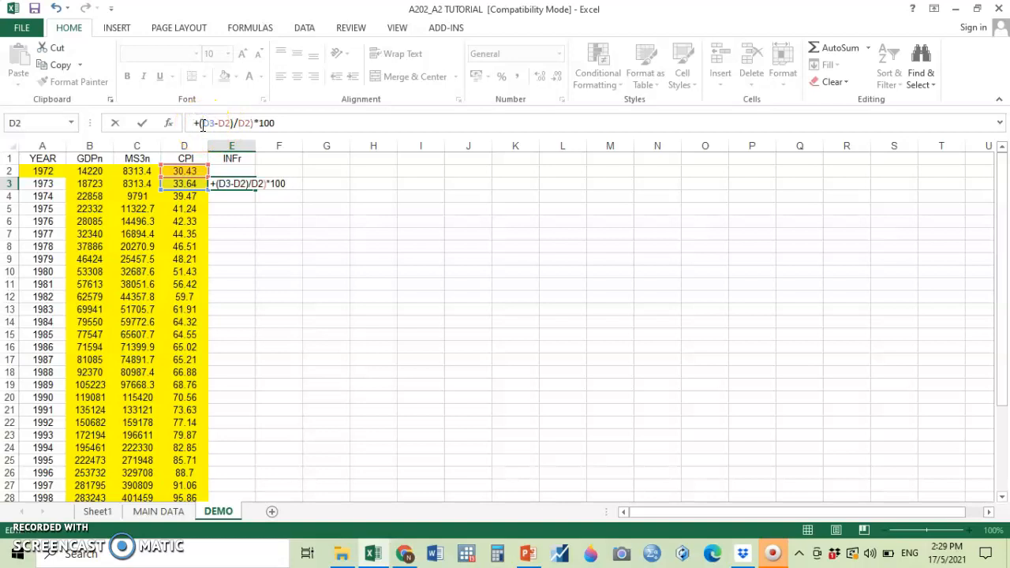
pyautogui.write('(')
pyautogui.press('Return')
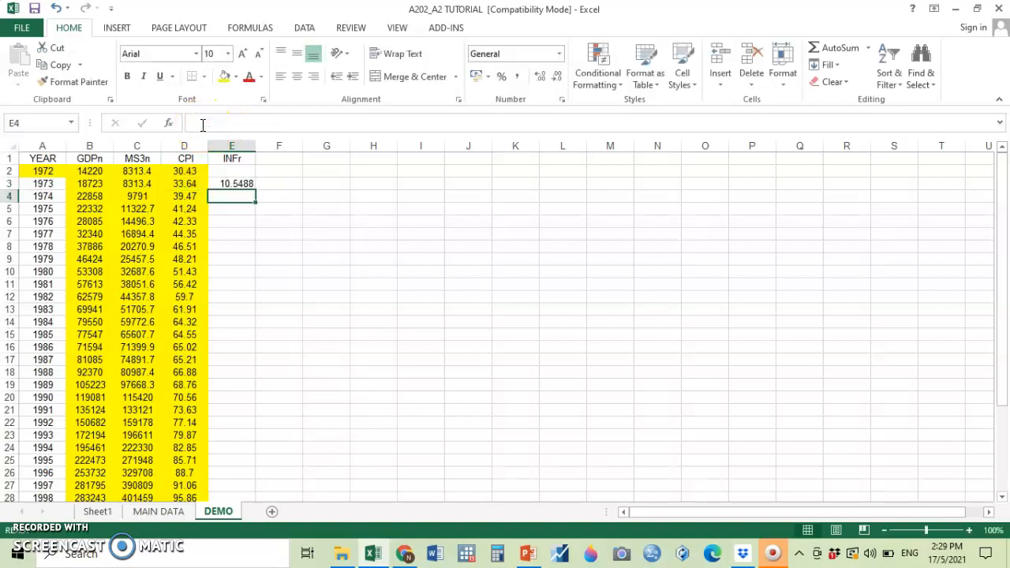
# Copy the inflation rate formula from E3 into E4 to E34 of the INFr column.
pyautogui.click(240, 182)
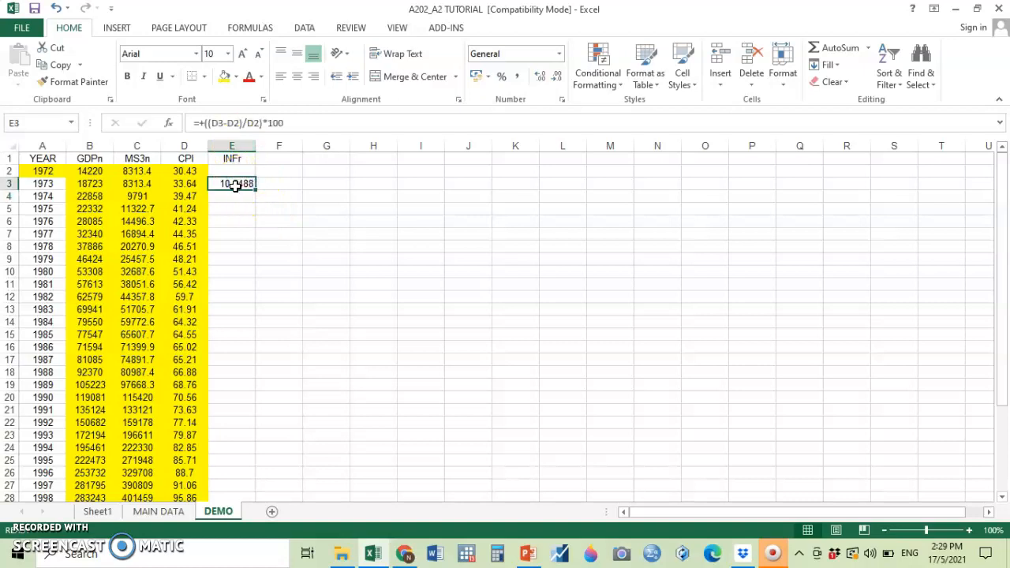
pyautogui.click(62, 66)
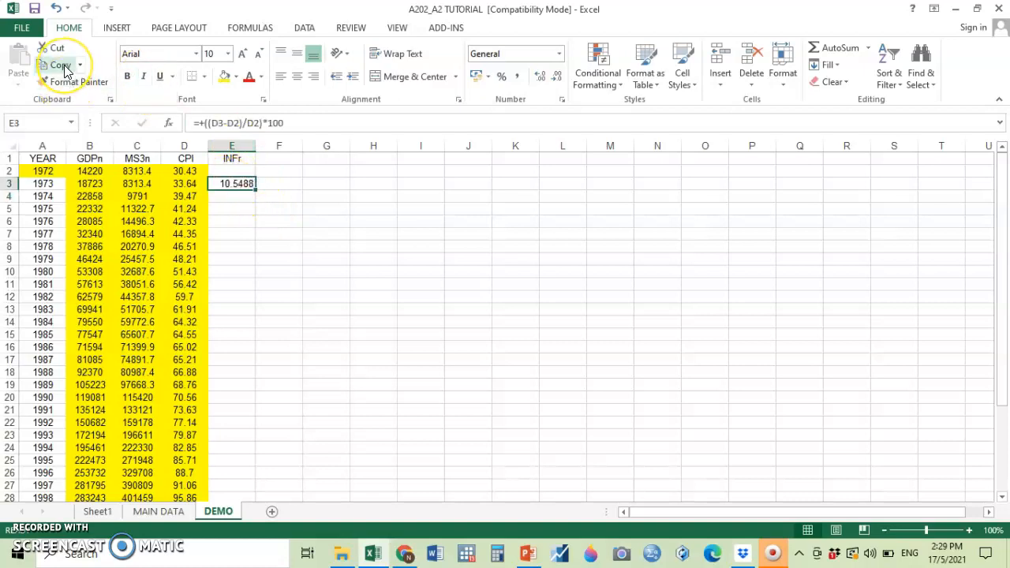
pyautogui.click(64, 67)
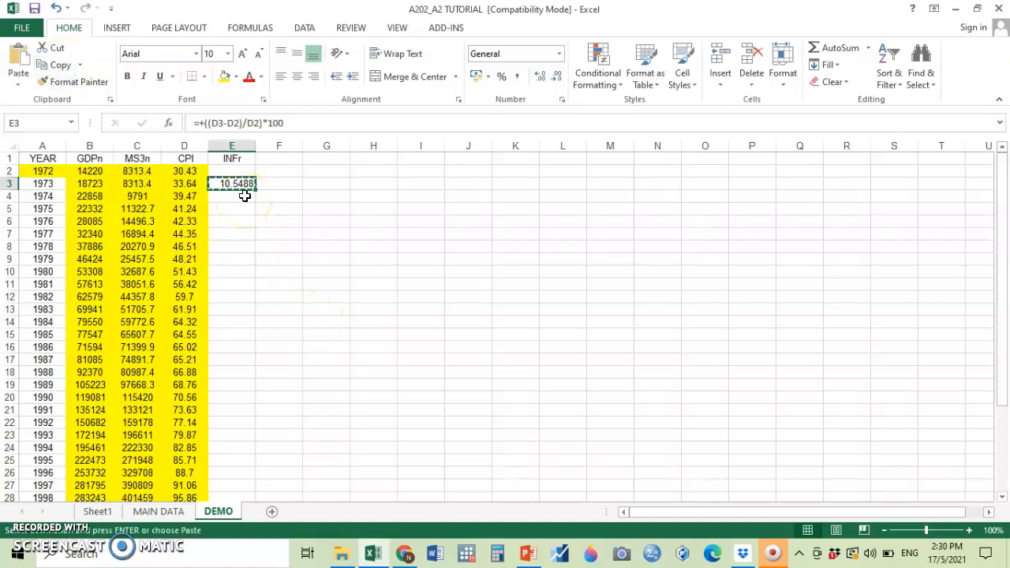
pyautogui.moveTo(247, 194); pyautogui.dragTo(244, 476)
pyautogui.hotkey('ctrl', 'v')
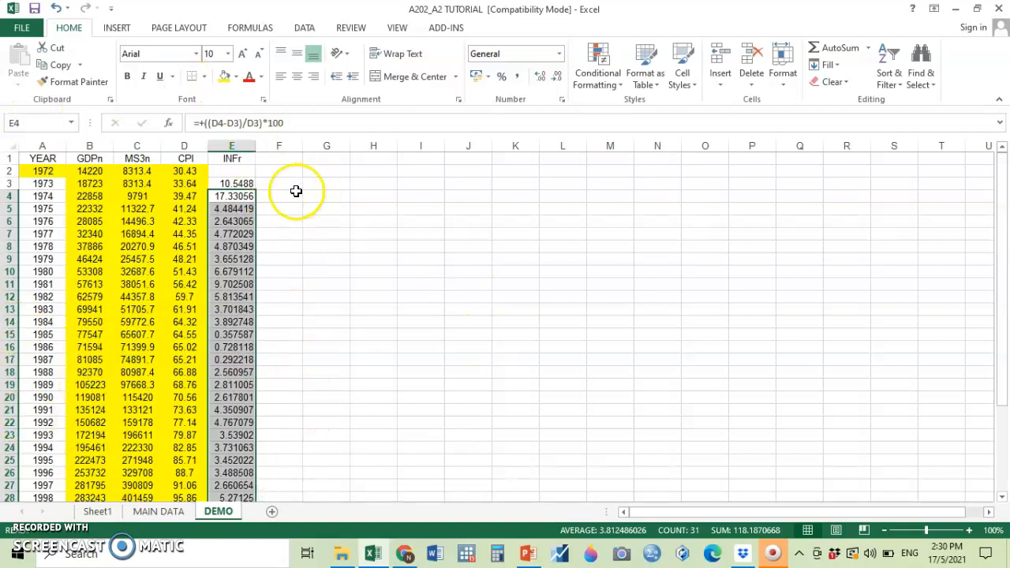
# Format the GDPn, MS3n, CPI and INFr columns (B to E) as Number with 2 decimal places.
pyautogui.click(241, 145)
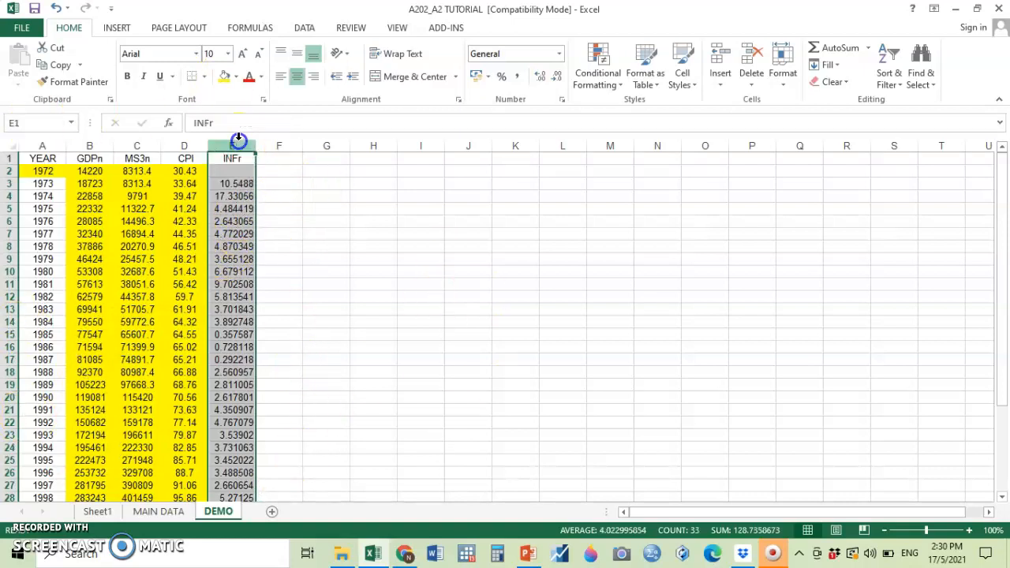
pyautogui.click(351, 261)
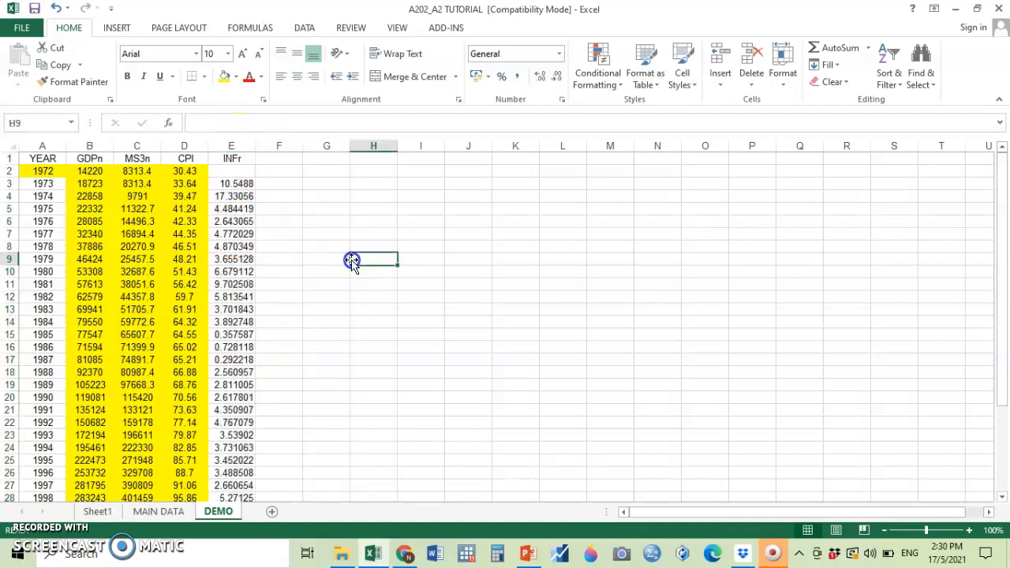
pyautogui.moveTo(237, 146); pyautogui.dragTo(90, 149)
pyautogui.rightClick(150, 203)
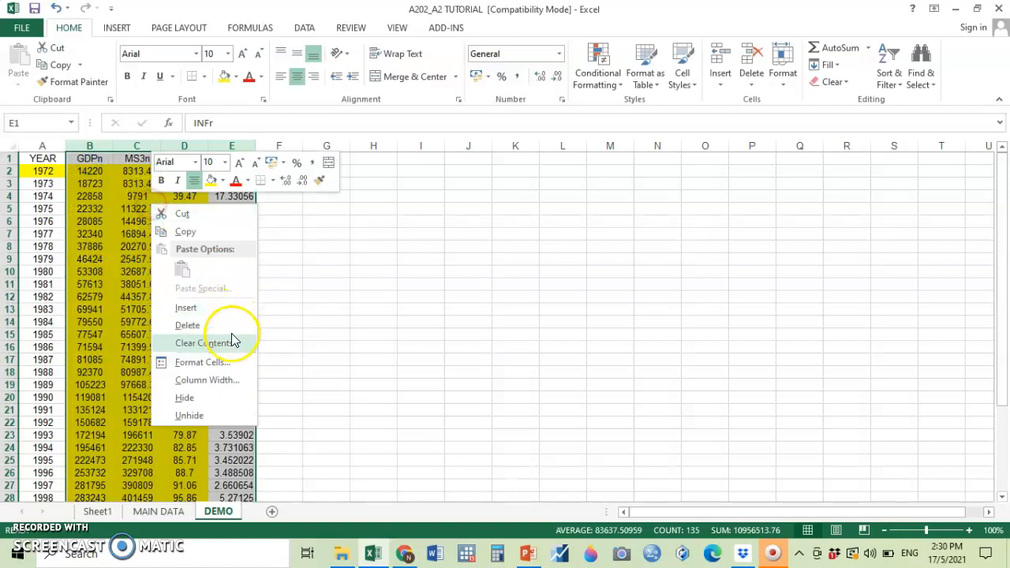
pyautogui.click(210, 364)
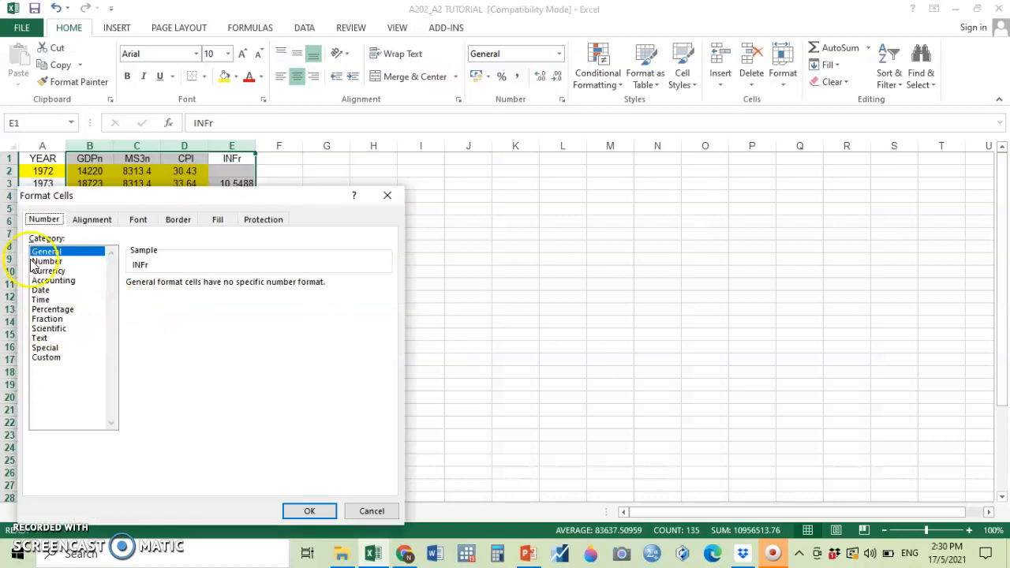
pyautogui.click(41, 264)
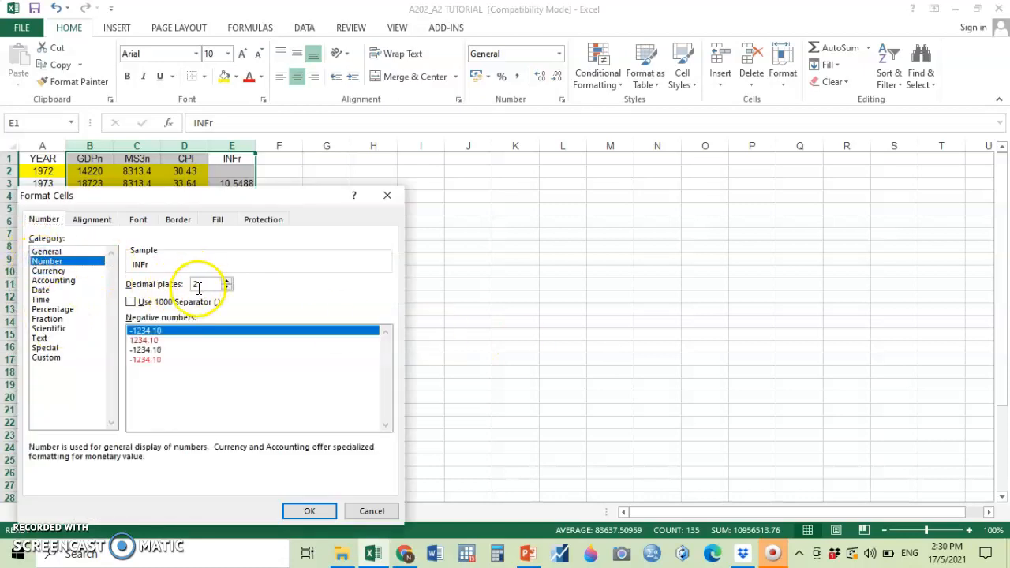
pyautogui.click(315, 512)
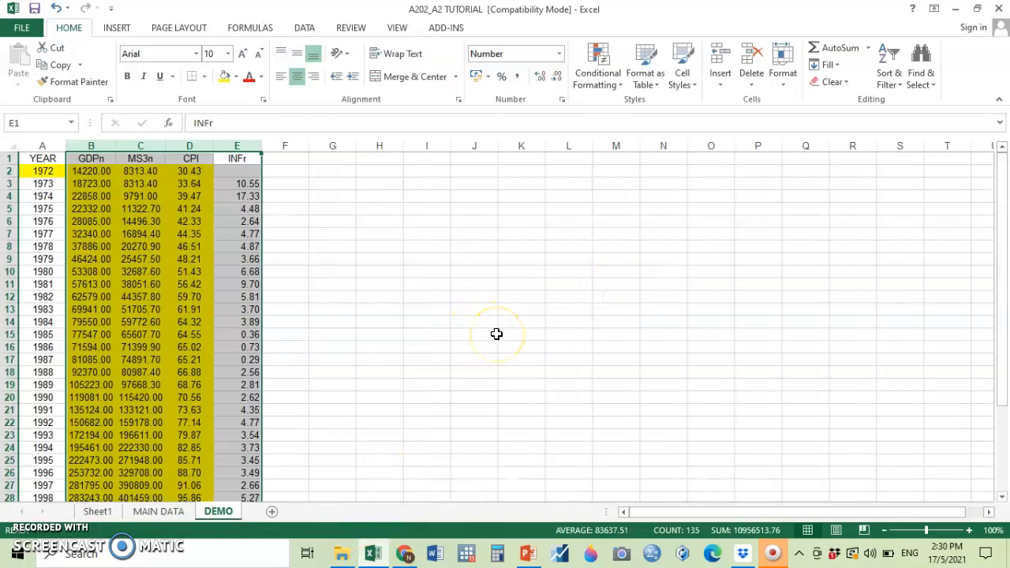
pyautogui.click(380, 283)
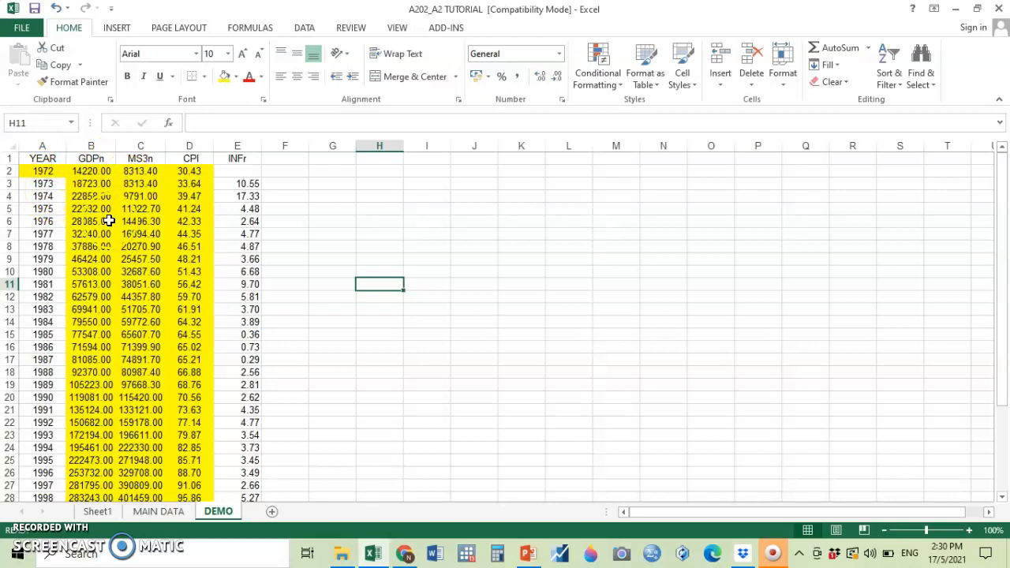
# Add the headings GDRr, MSr and INFr in cells G1, H1 and I1.
pyautogui.click(347, 159)
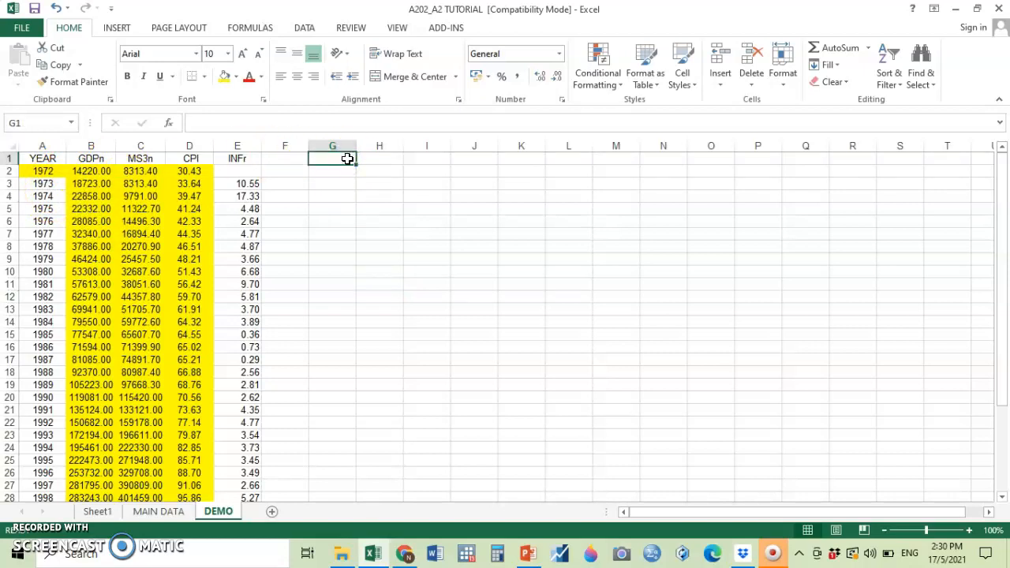
pyautogui.press('BackSpace')
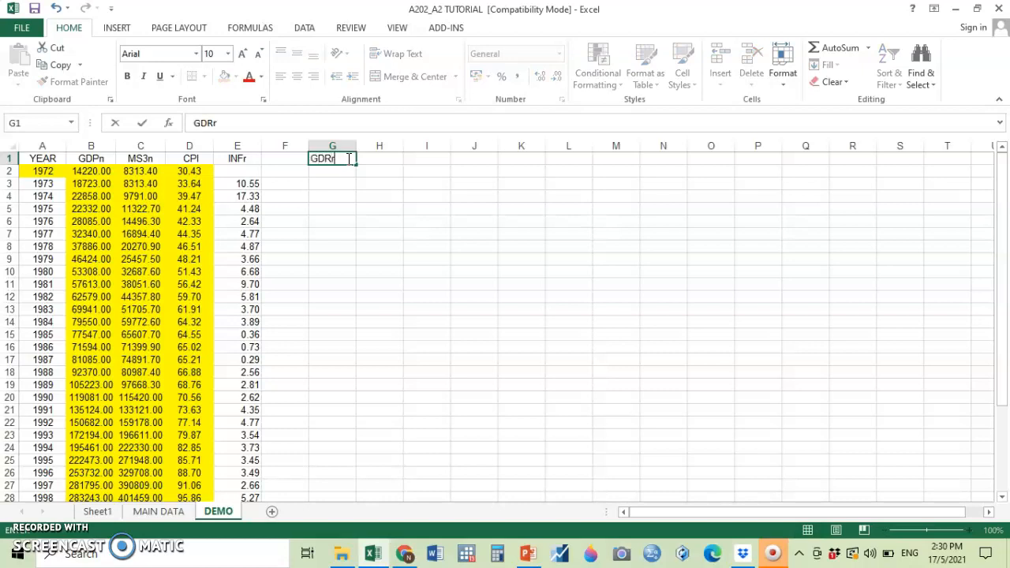
pyautogui.press('Tab')
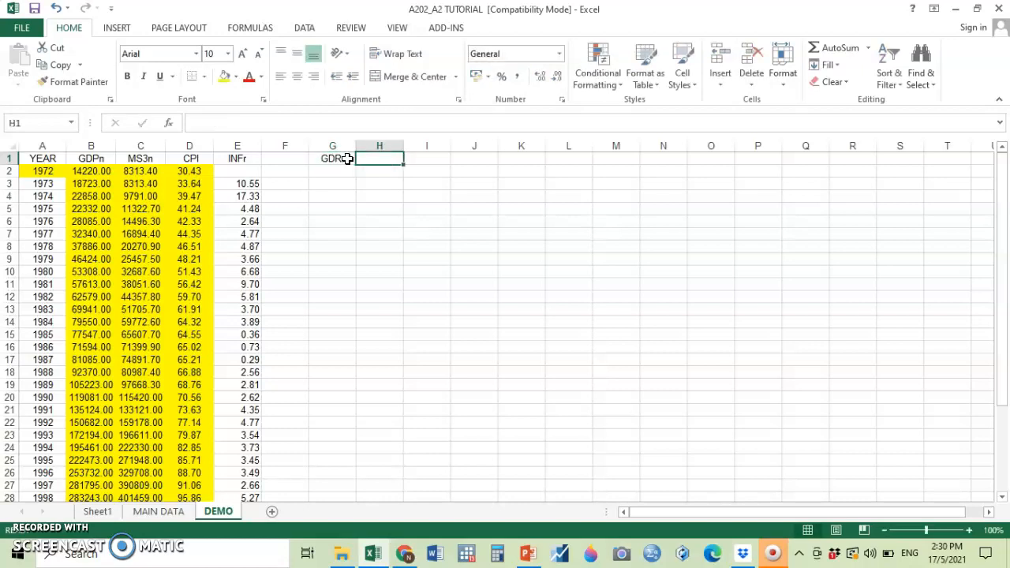
pyautogui.write('MSr')
pyautogui.click(421, 158)
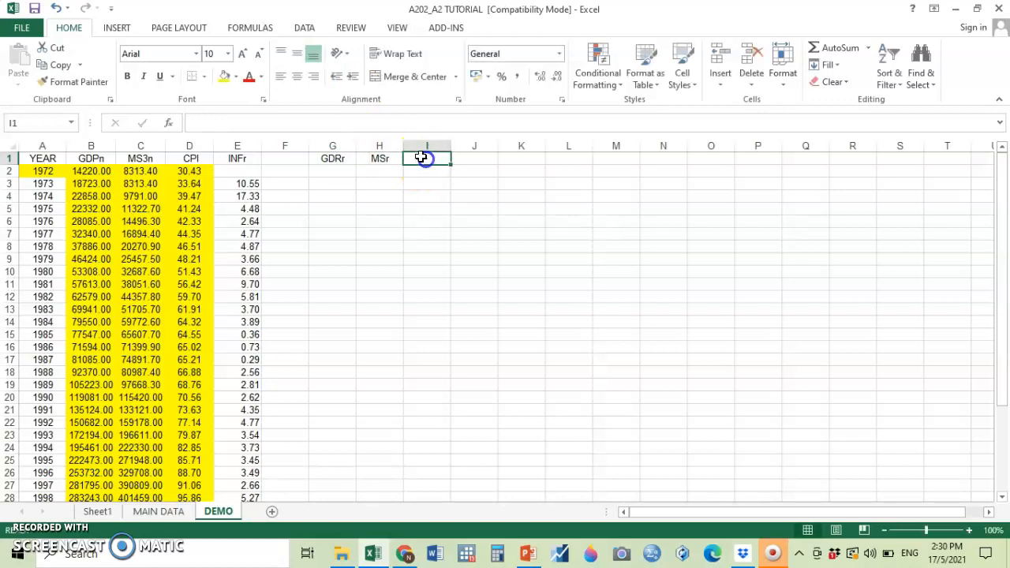
pyautogui.write('INFr')
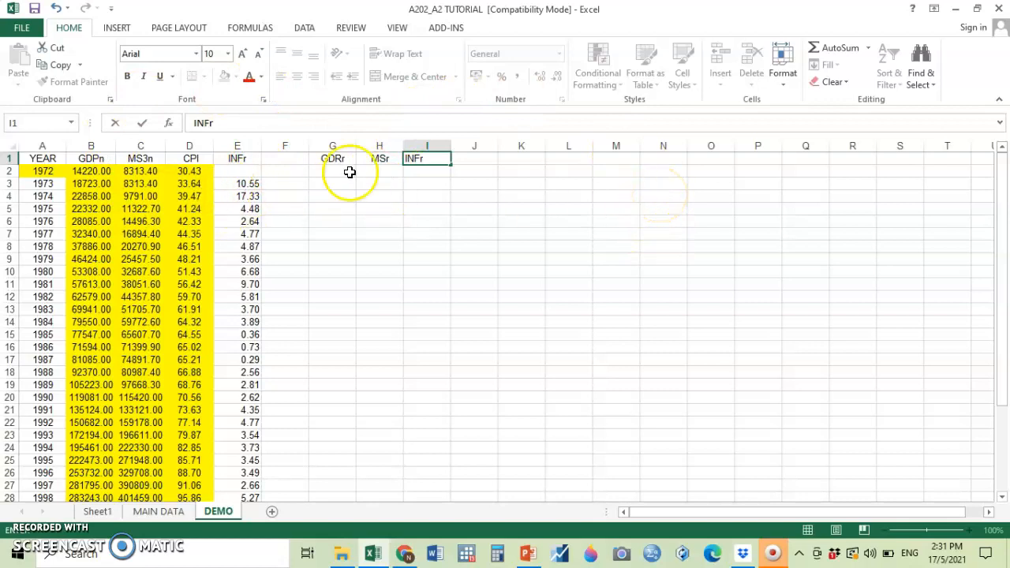
pyautogui.click(251, 173)
pyautogui.moveTo(251, 173); pyautogui.dragTo(282, 511)
pyautogui.press('Return')
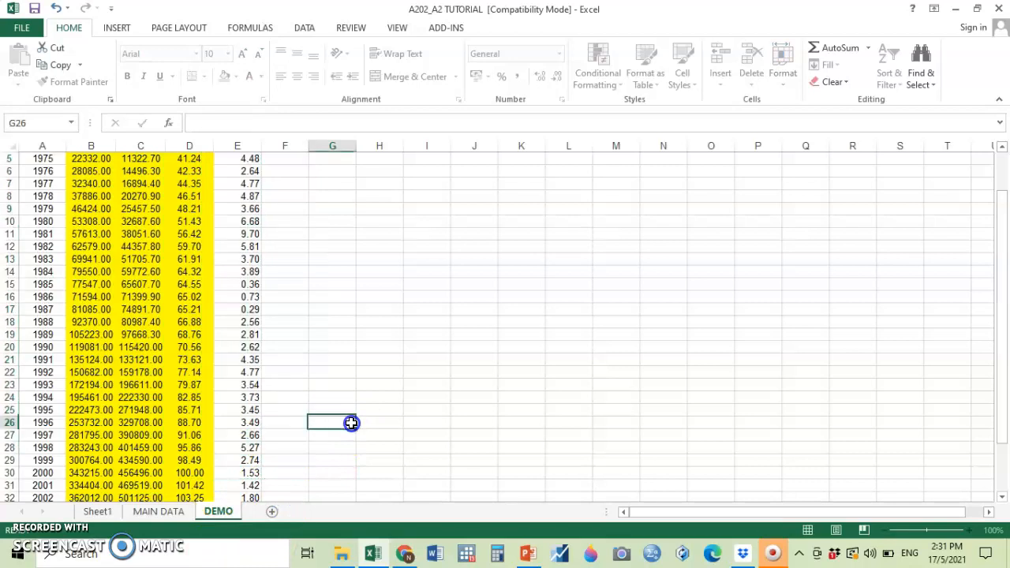
pyautogui.click(347, 425)
pyautogui.scroll(2, 405, 366)
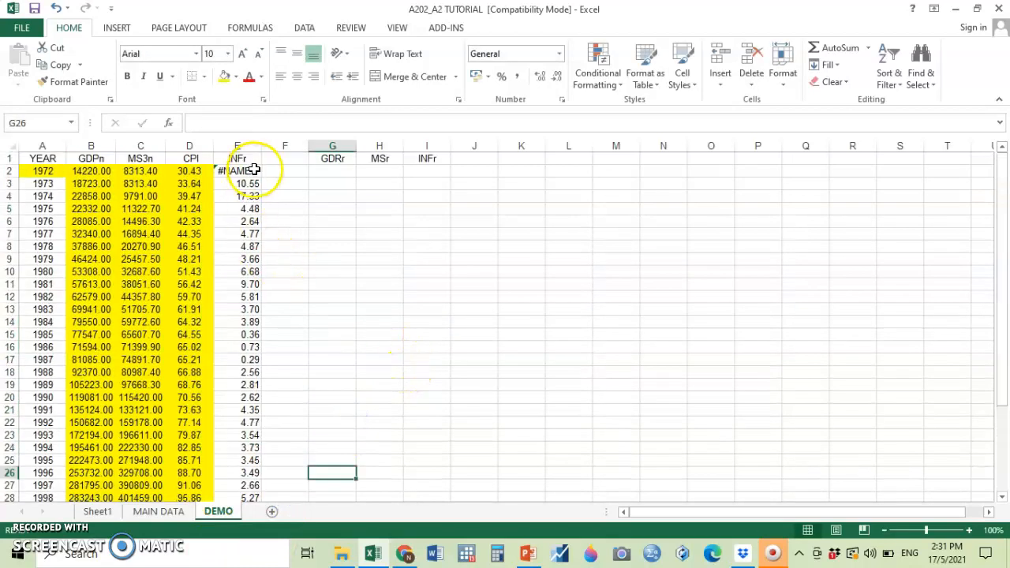
pyautogui.click(55, 8)
pyautogui.click(587, 306)
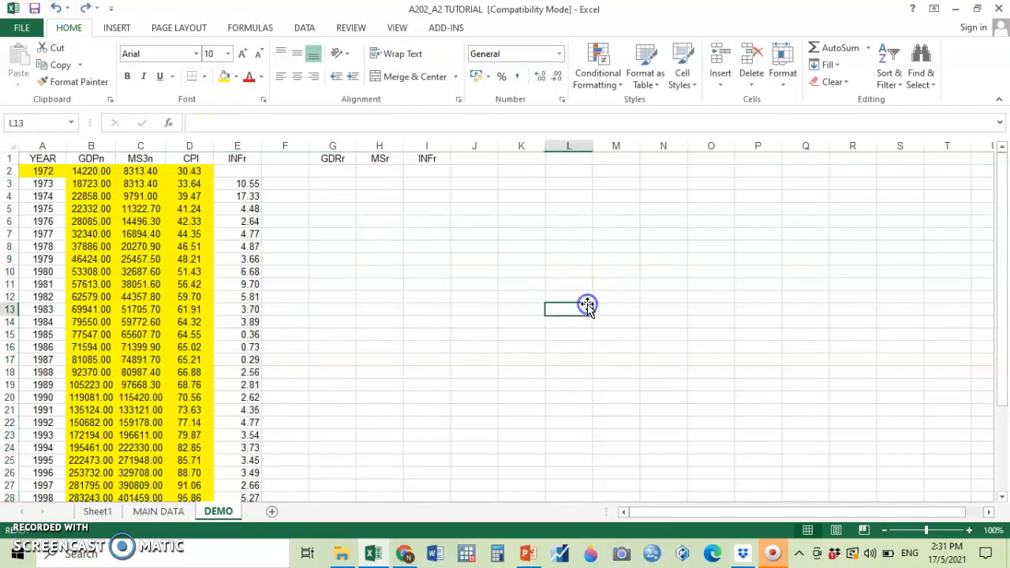
# Try a plain paste of the inflation rates from E2:E34 into the second INFr column at I2, and undo it.
pyautogui.moveTo(253, 171); pyautogui.dragTo(230, 461)
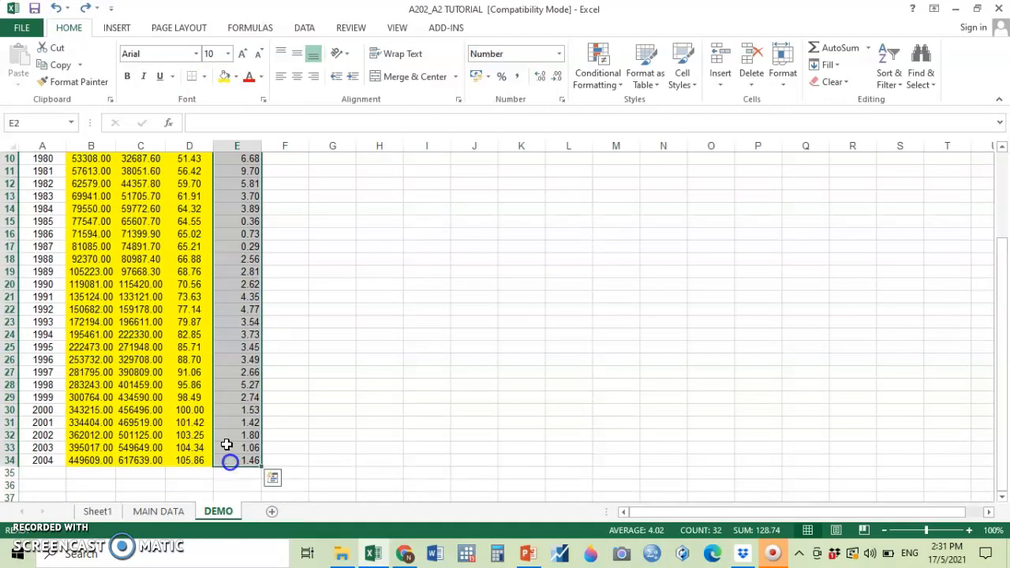
pyautogui.click(61, 64)
pyautogui.scroll(3, 397, 259)
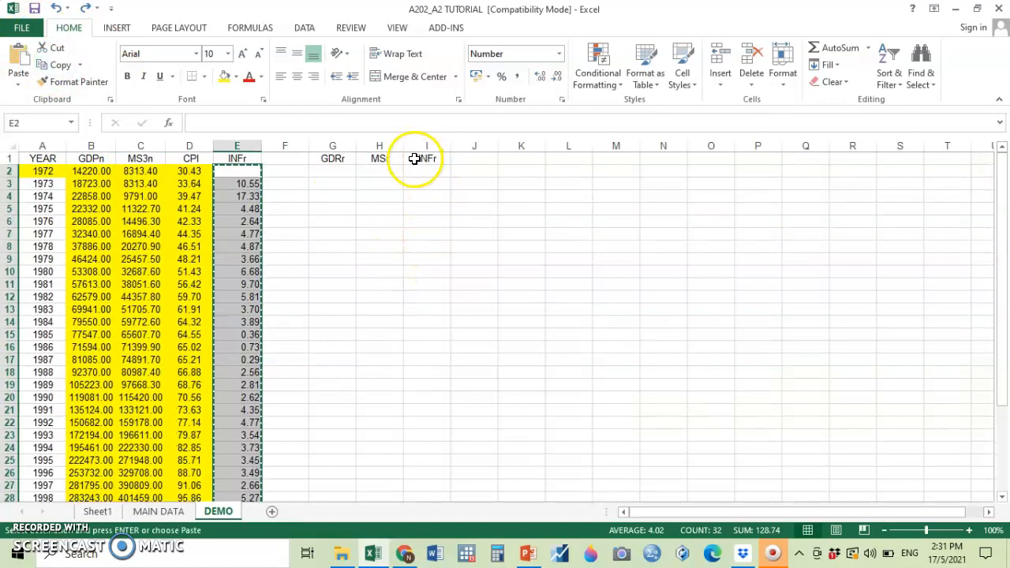
pyautogui.click(434, 172)
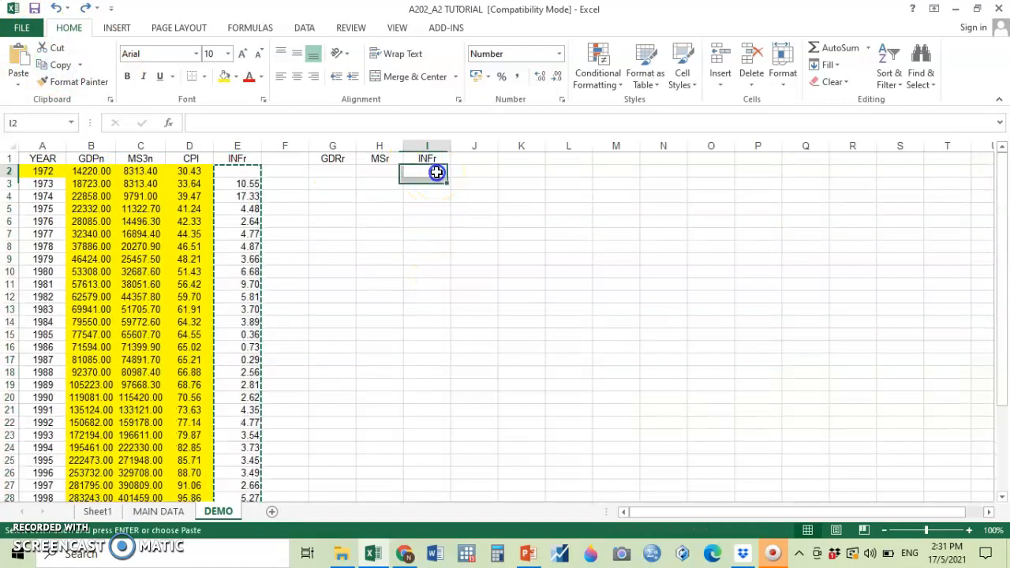
pyautogui.click(11, 52)
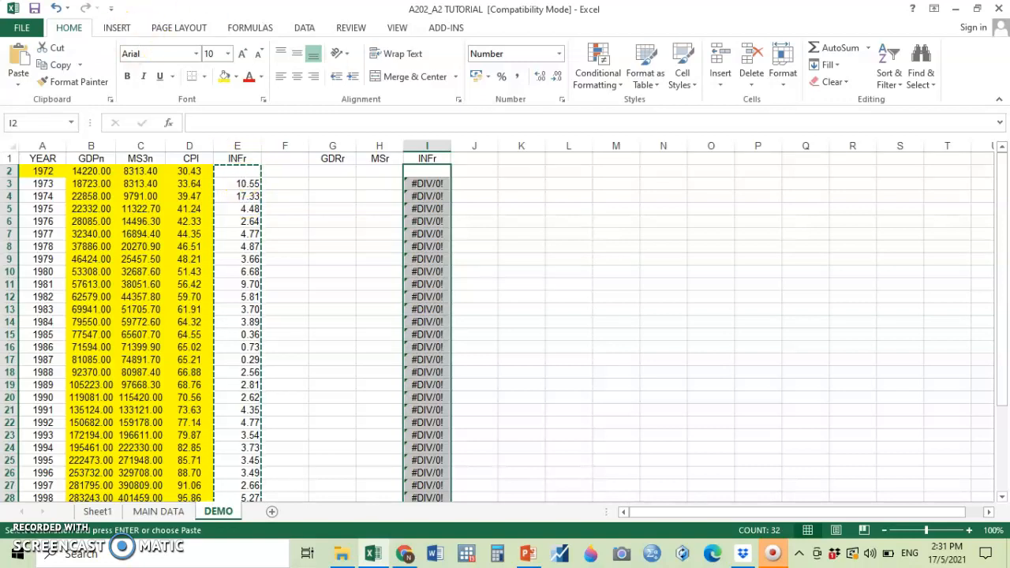
pyautogui.click(55, 10)
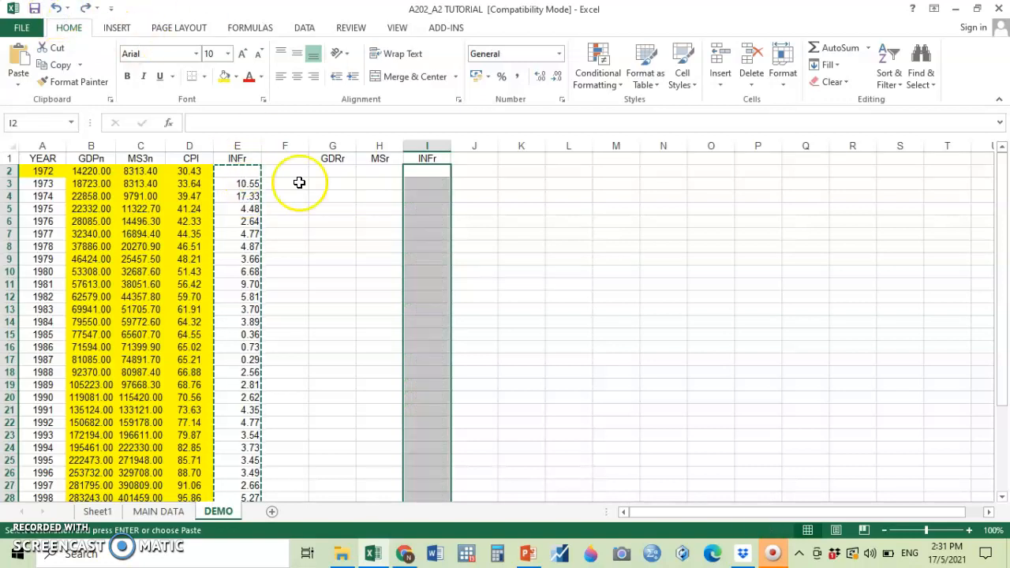
pyautogui.rightClick(231, 170)
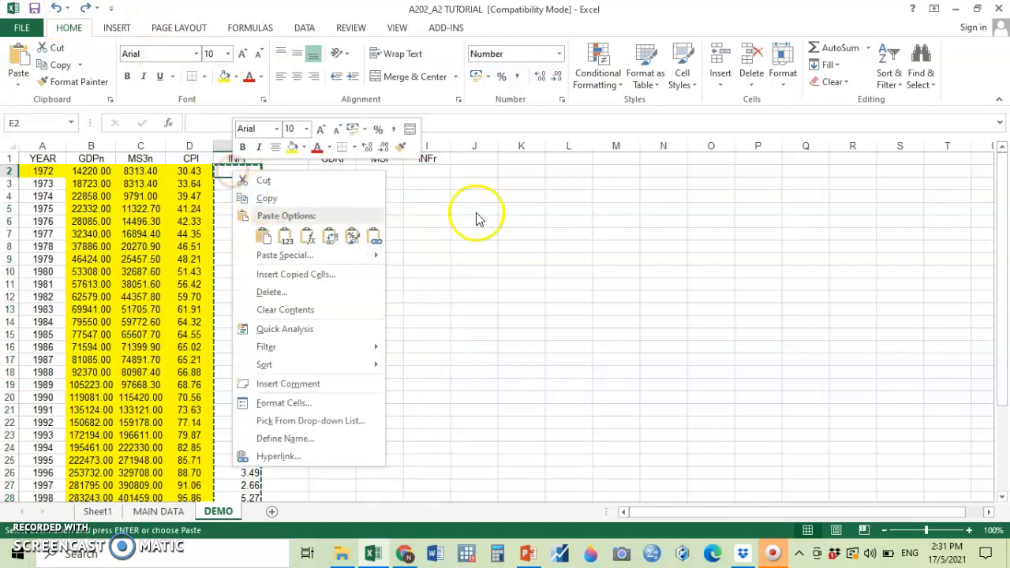
pyautogui.click(581, 212)
# Copy the inflation rates in E2:E34 and paste them as values only into the second INFr column from I2.
pyautogui.moveTo(240, 169); pyautogui.dragTo(255, 474)
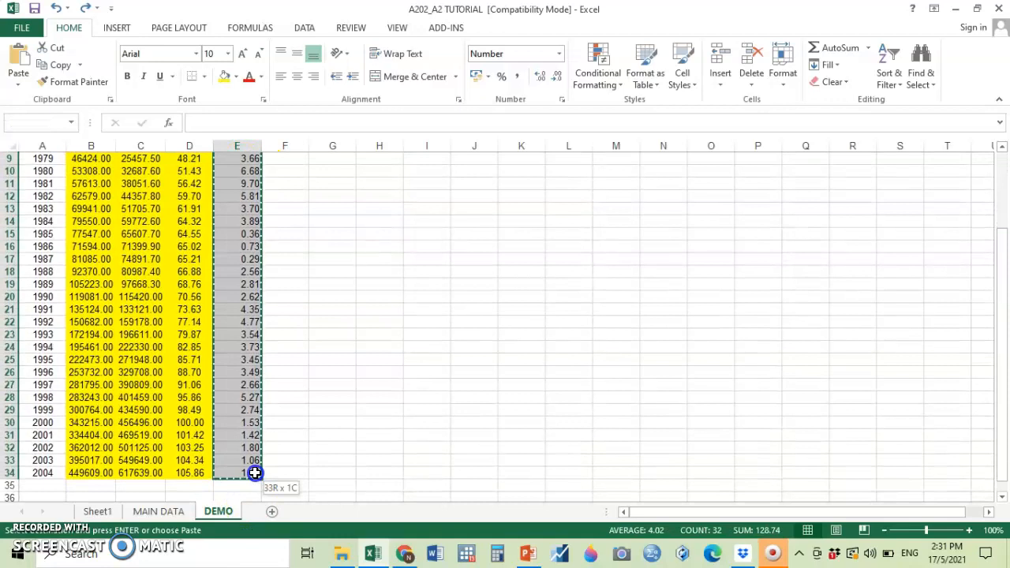
pyautogui.scroll(3, 597, 339)
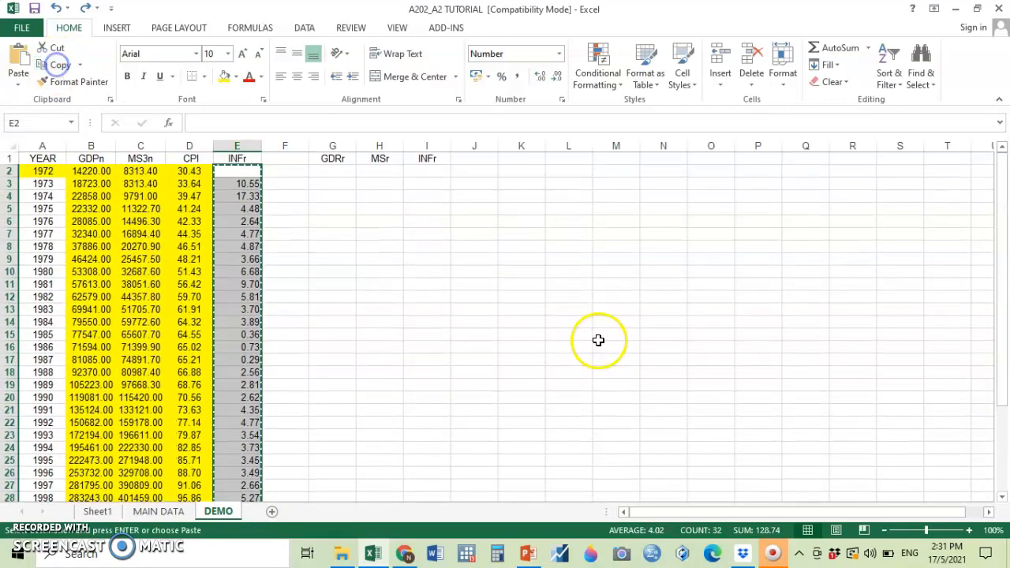
pyautogui.click(428, 170)
pyautogui.rightClick(429, 171)
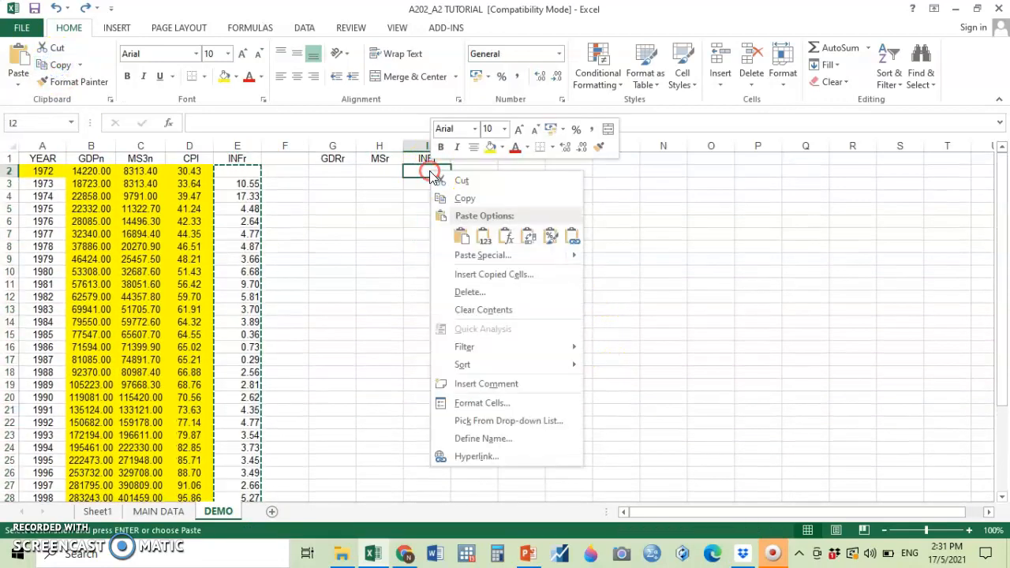
pyautogui.click(478, 255)
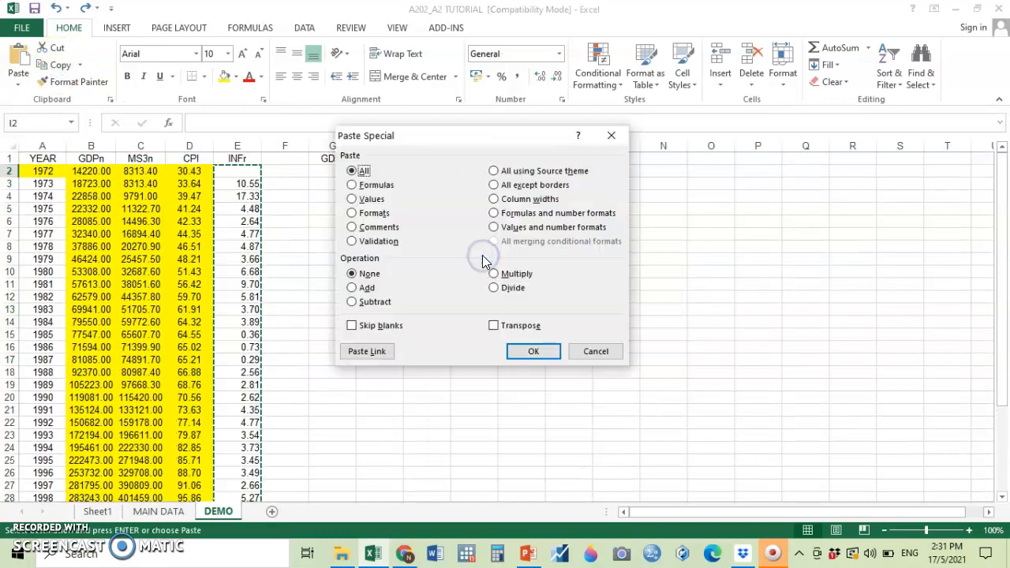
pyautogui.click(370, 200)
pyautogui.click(522, 353)
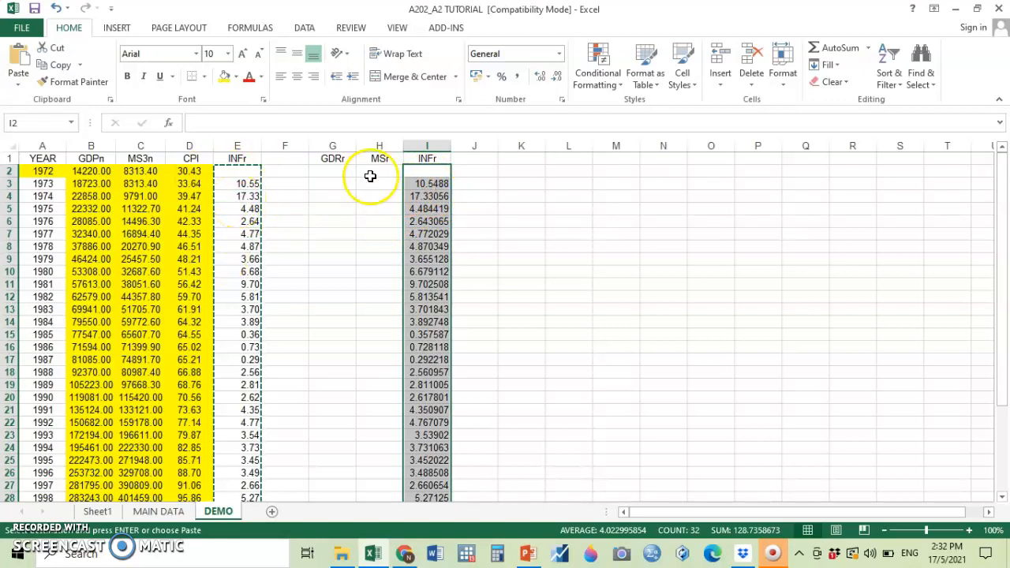
# Enter the real GDP formula +(B2/(D2/100)) in cell G2 for 1972.
pyautogui.click(331, 175)
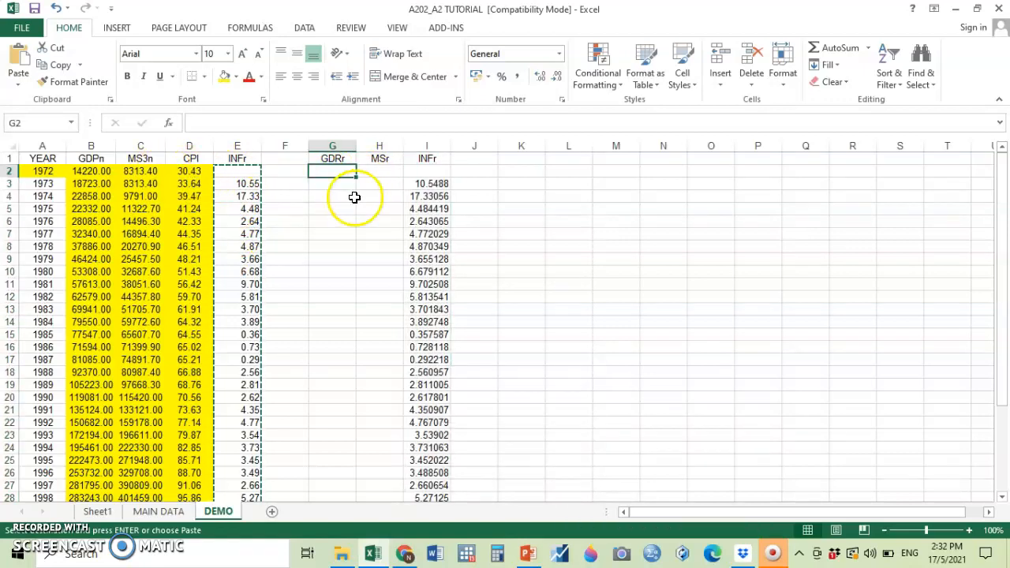
pyautogui.click(339, 172)
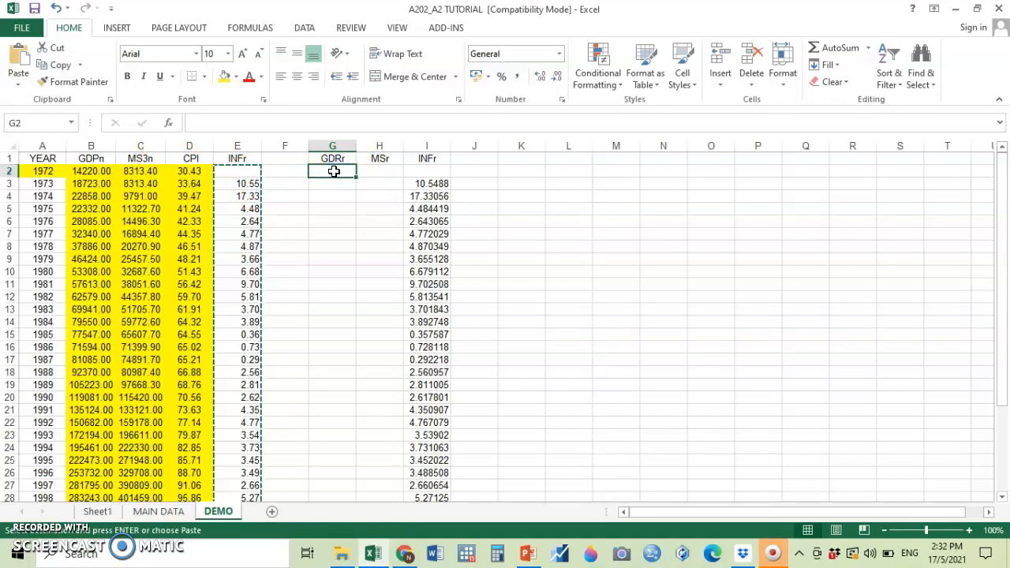
pyautogui.write('+(')
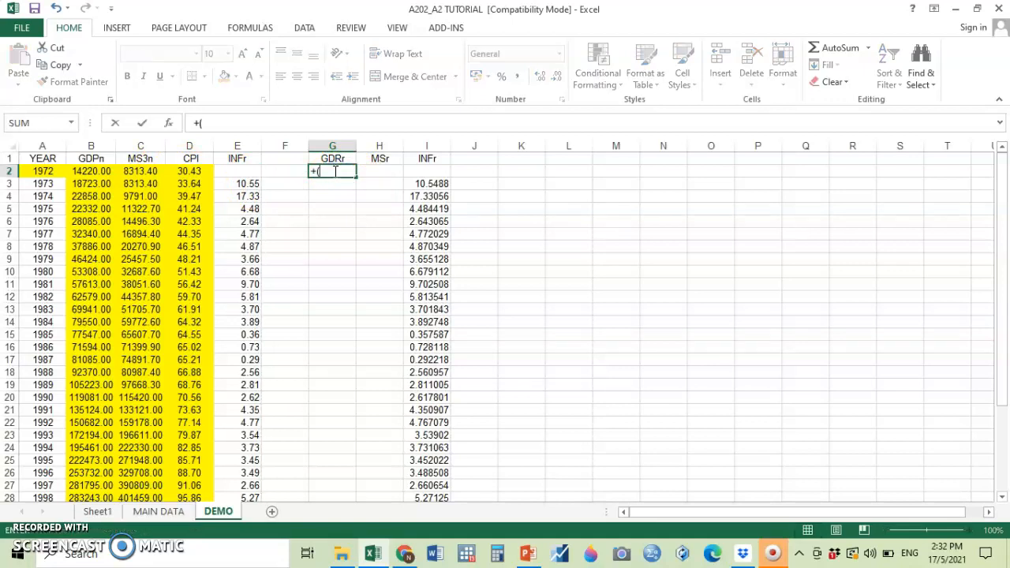
pyautogui.click(98, 171)
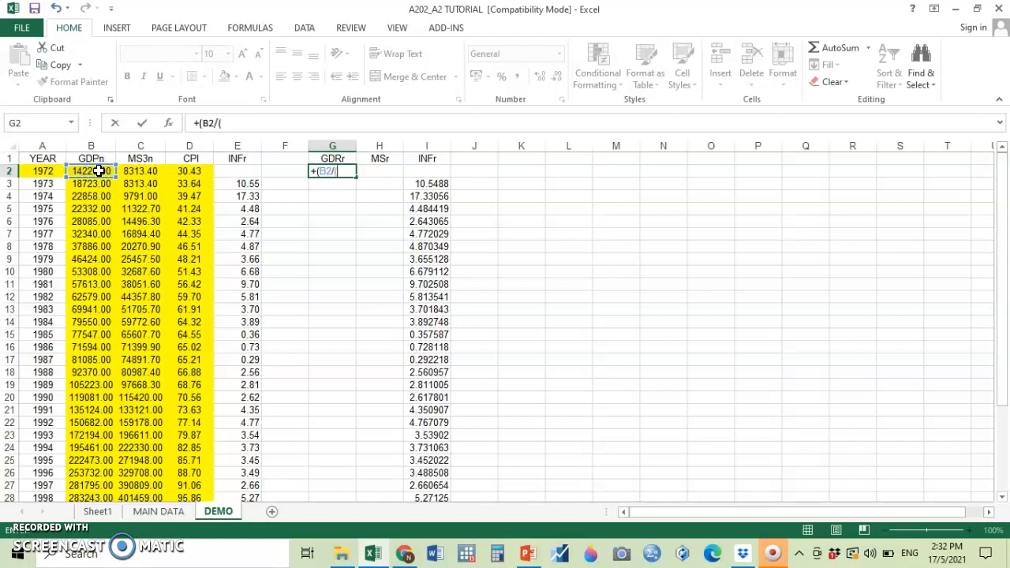
pyautogui.click(195, 171)
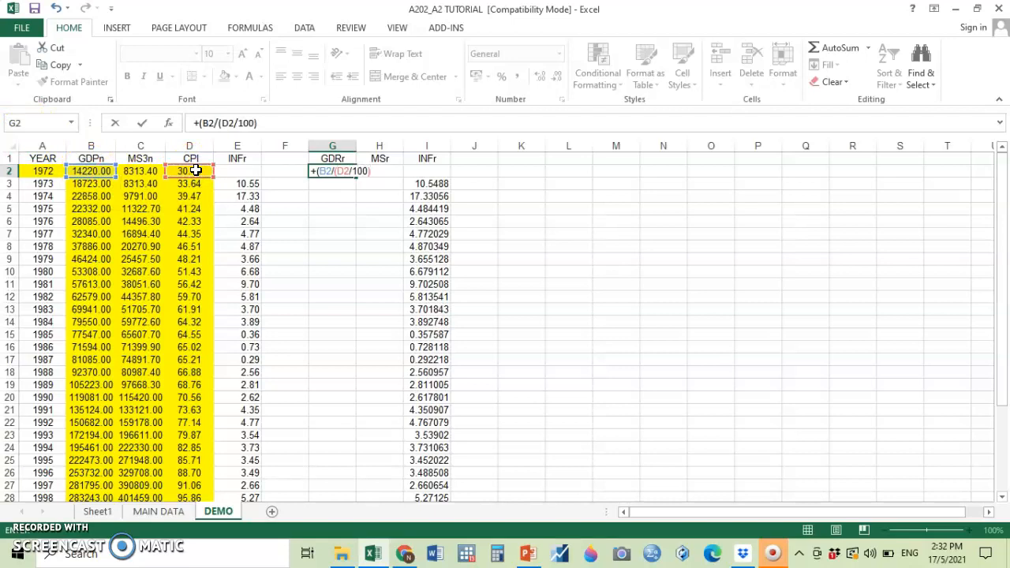
pyautogui.press('Return')
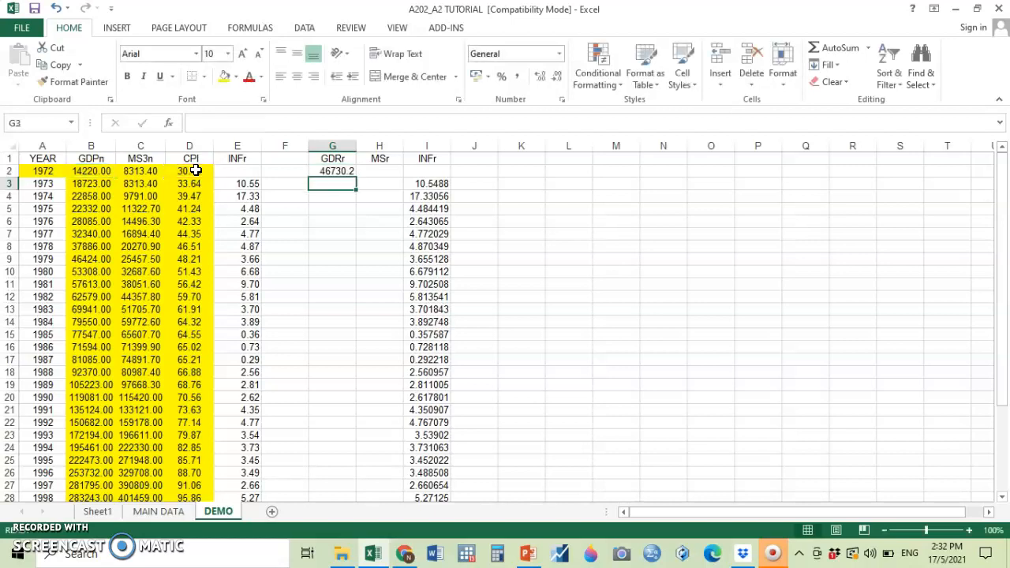
# Copy the real GDP formula from G2 into G3 to G34 of the GDRr column.
pyautogui.click(332, 172)
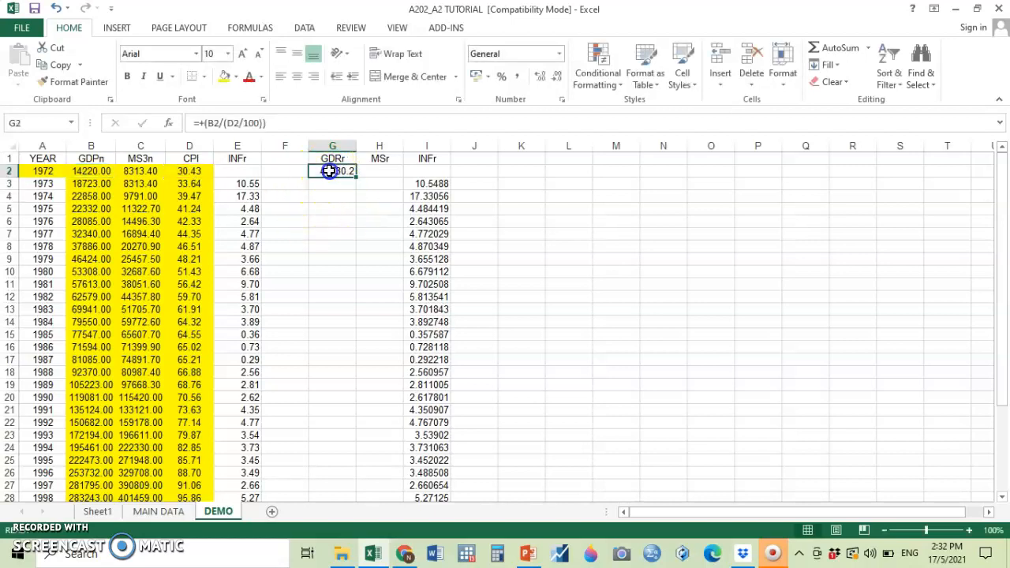
pyautogui.click(61, 65)
pyautogui.moveTo(336, 184); pyautogui.dragTo(324, 462)
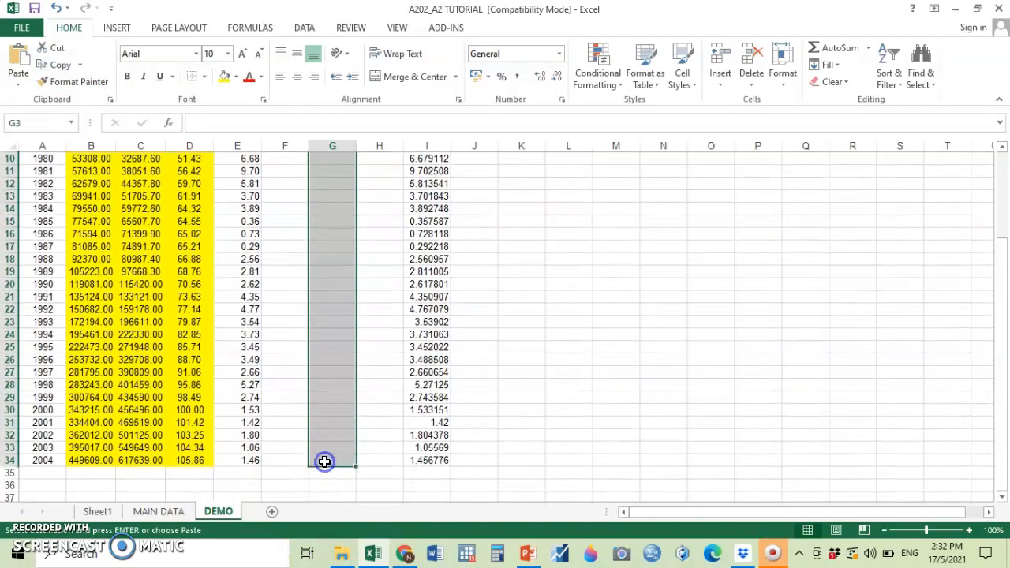
pyautogui.press('Return')
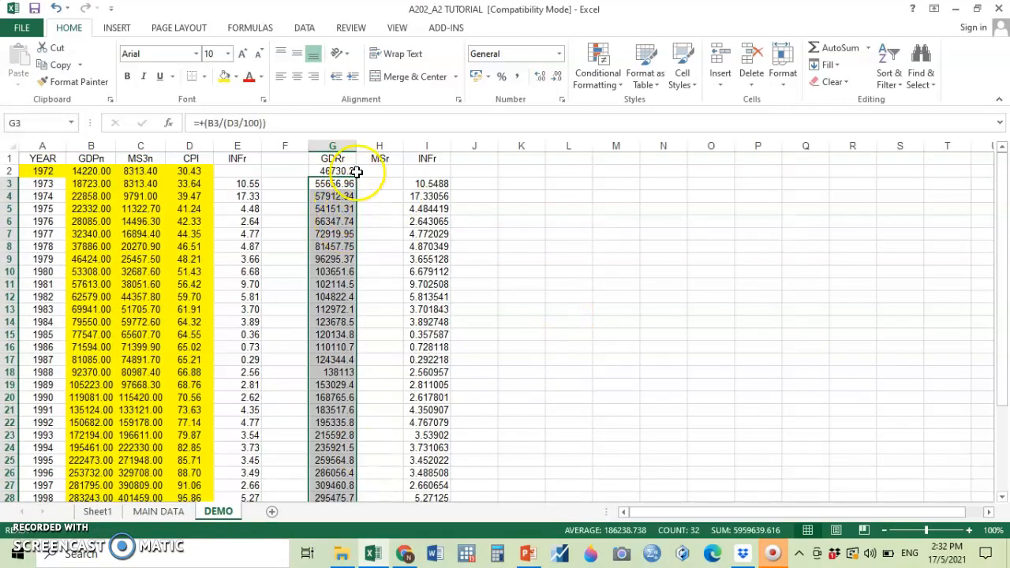
# Copy the real GDP formula from G2 into H2 and correct it to +(C2/(D2/100)) for the 1972 real money supply.
pyautogui.click(332, 169)
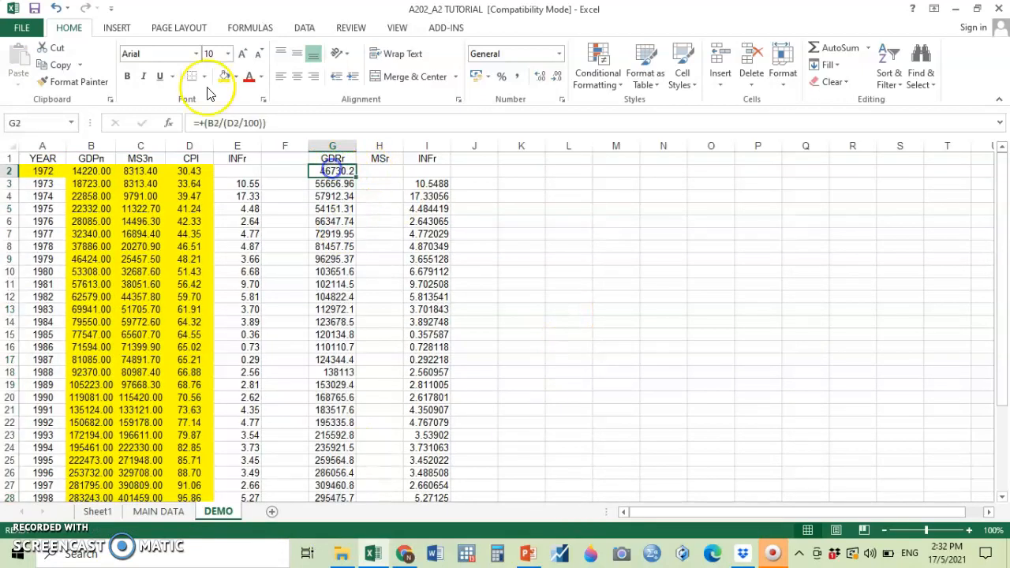
pyautogui.click(57, 65)
pyautogui.click(381, 168)
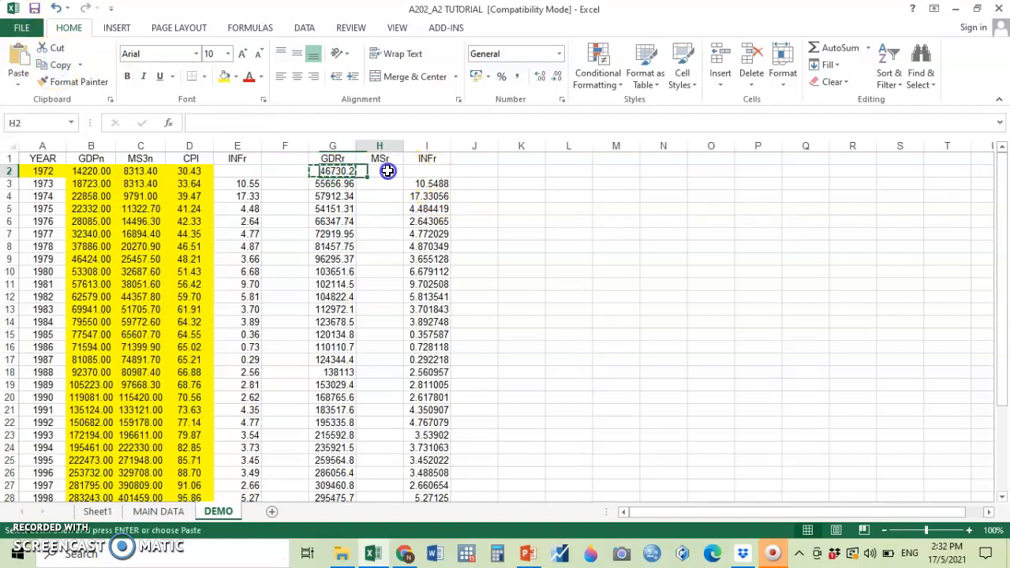
pyautogui.click(16, 59)
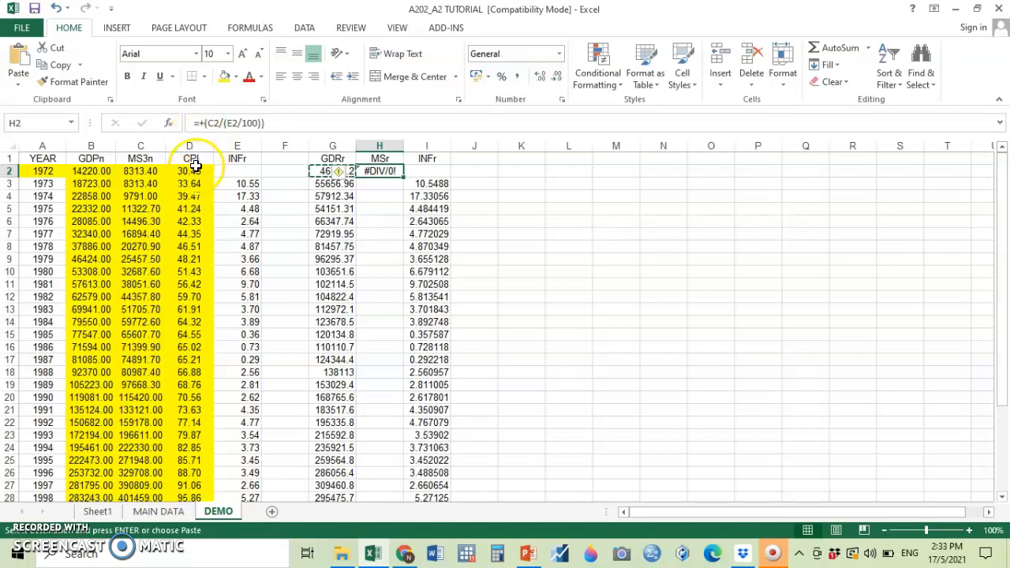
pyautogui.click(232, 123)
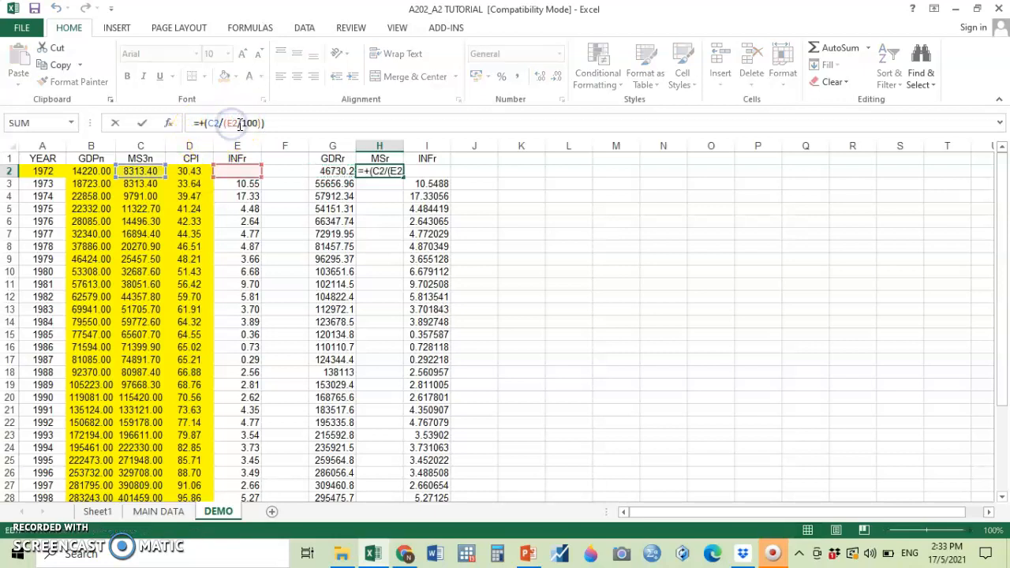
pyautogui.write('D')
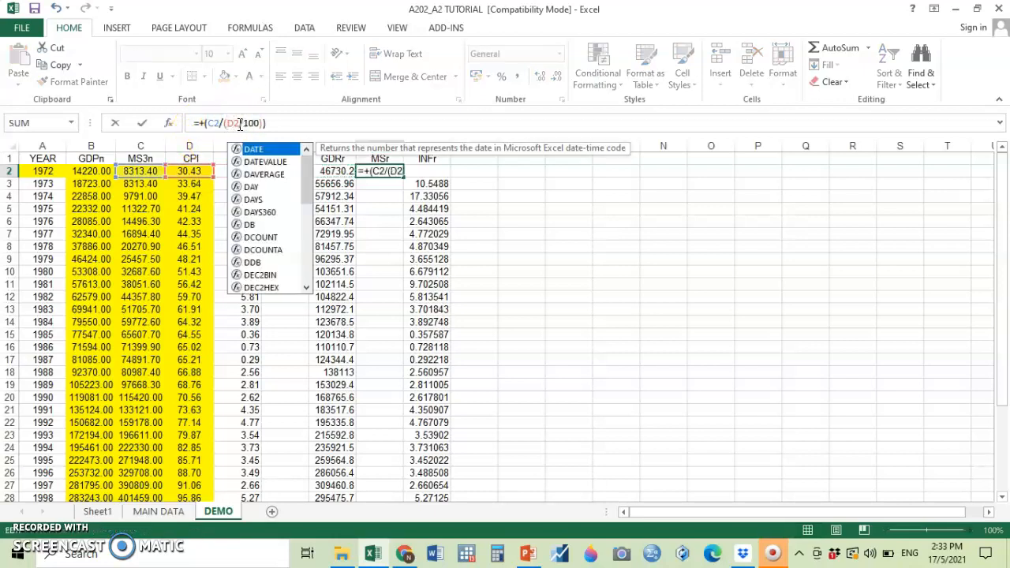
pyautogui.click(293, 123)
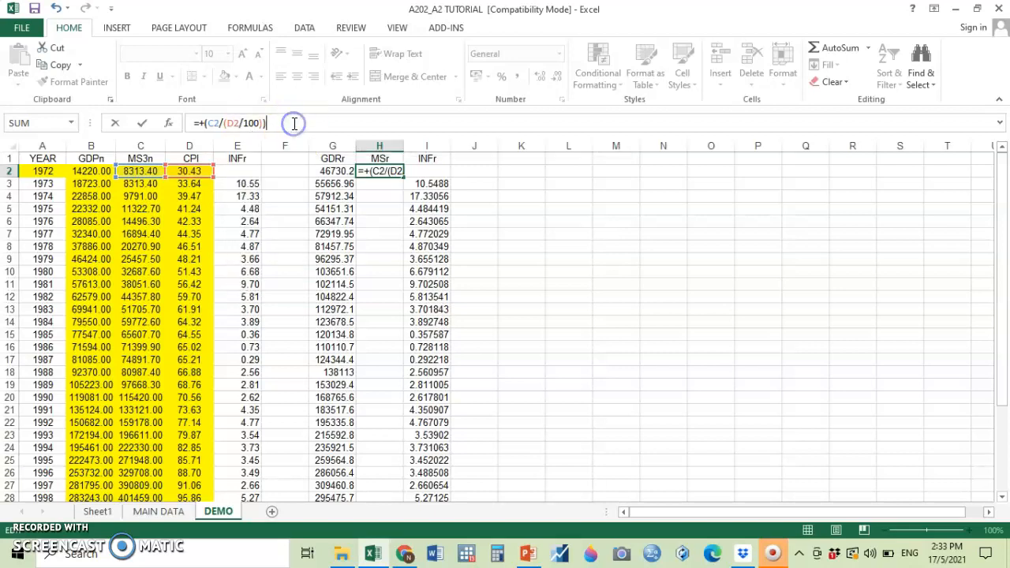
pyautogui.press('Return')
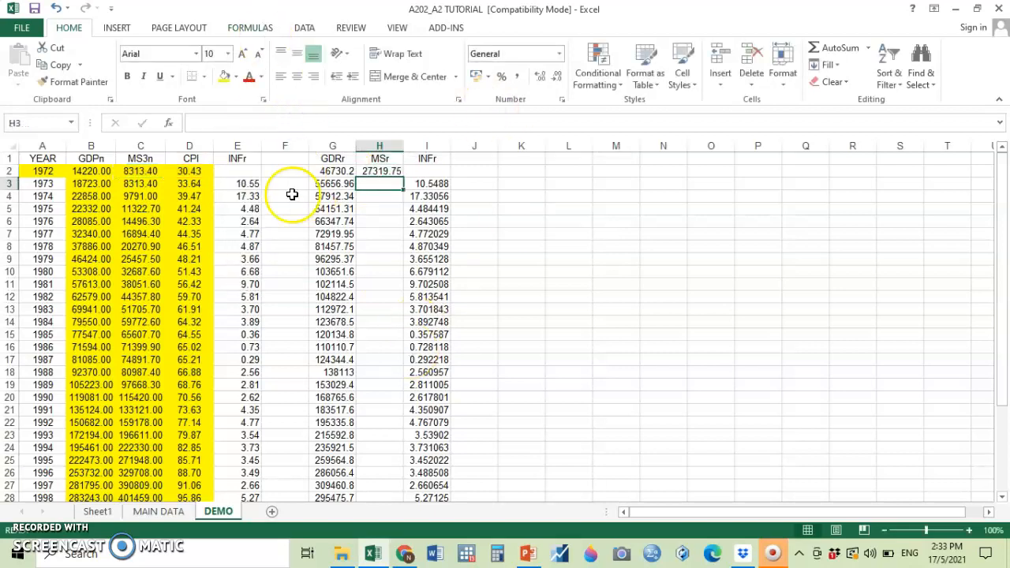
# Copy the real money supply formula from H2 into H3 to H34 of the MSr column.
pyautogui.click(377, 171)
pyautogui.click(60, 65)
pyautogui.moveTo(387, 185); pyautogui.dragTo(394, 466)
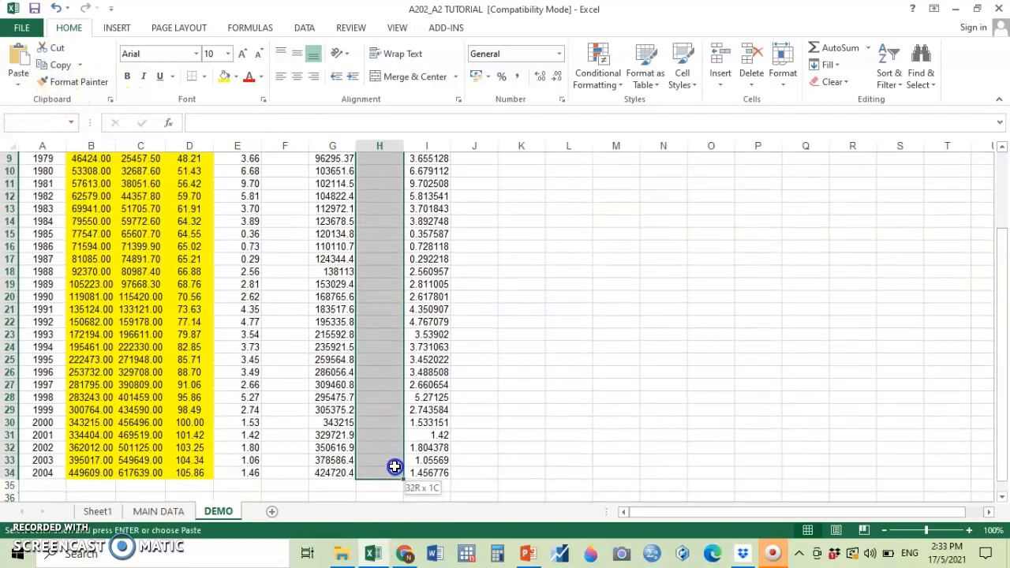
pyautogui.hotkey('ctrl', 'v')
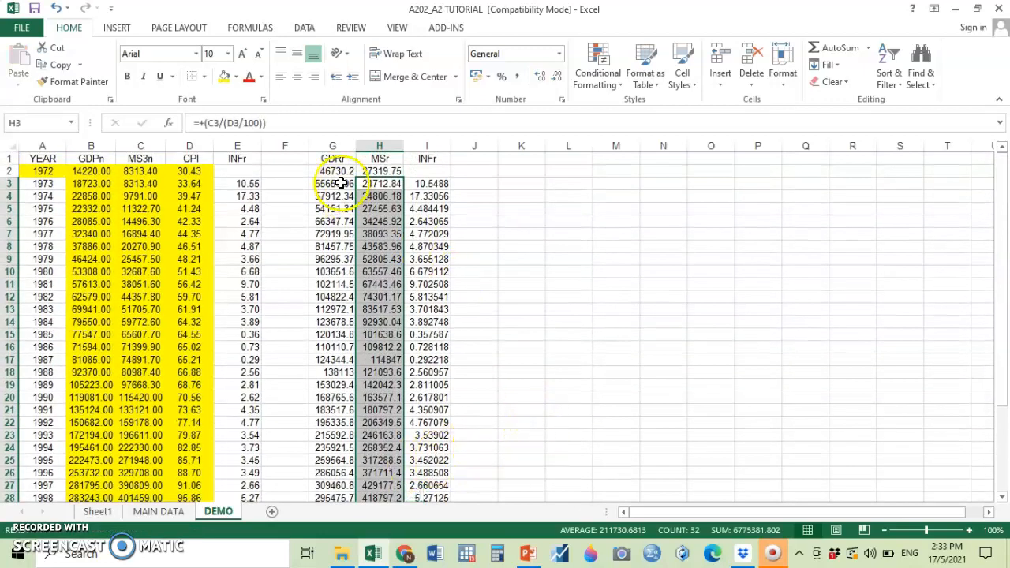
# Format columns G to I (GDRr, MSr and INFr) as Number with 2 decimal places.
pyautogui.moveTo(331, 145); pyautogui.dragTo(427, 146)
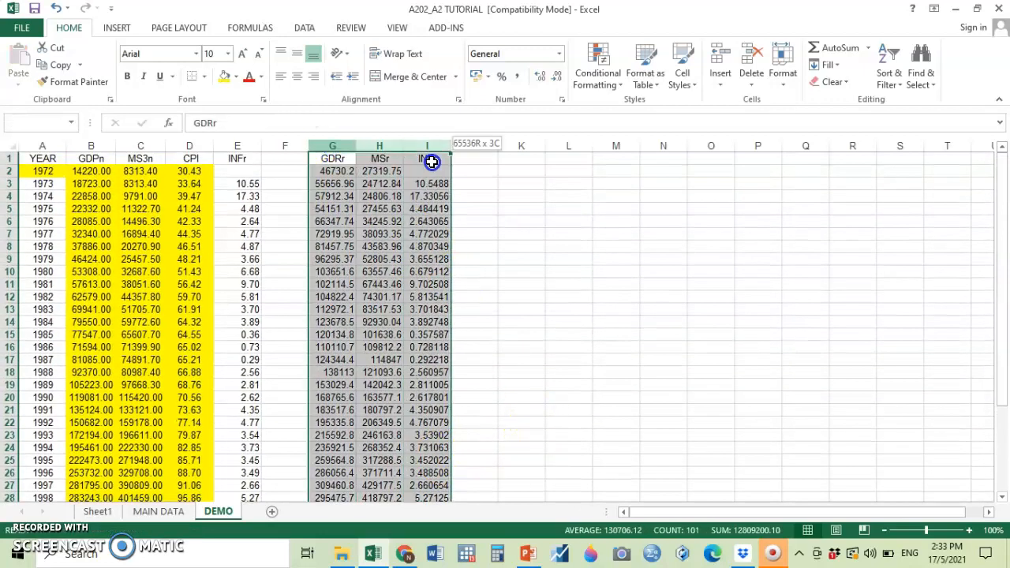
pyautogui.rightClick(405, 224)
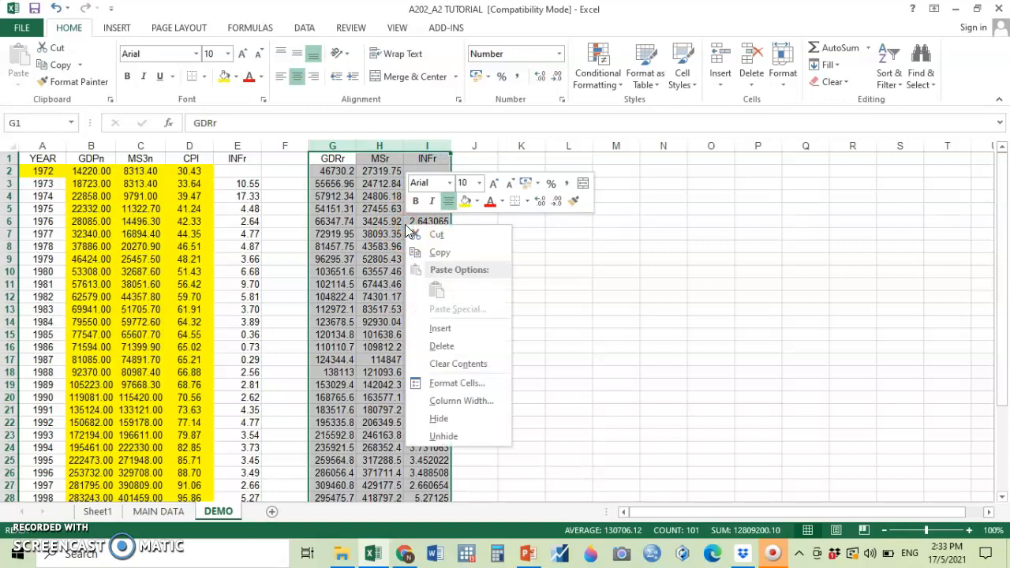
pyautogui.click(447, 384)
pyautogui.click(287, 272)
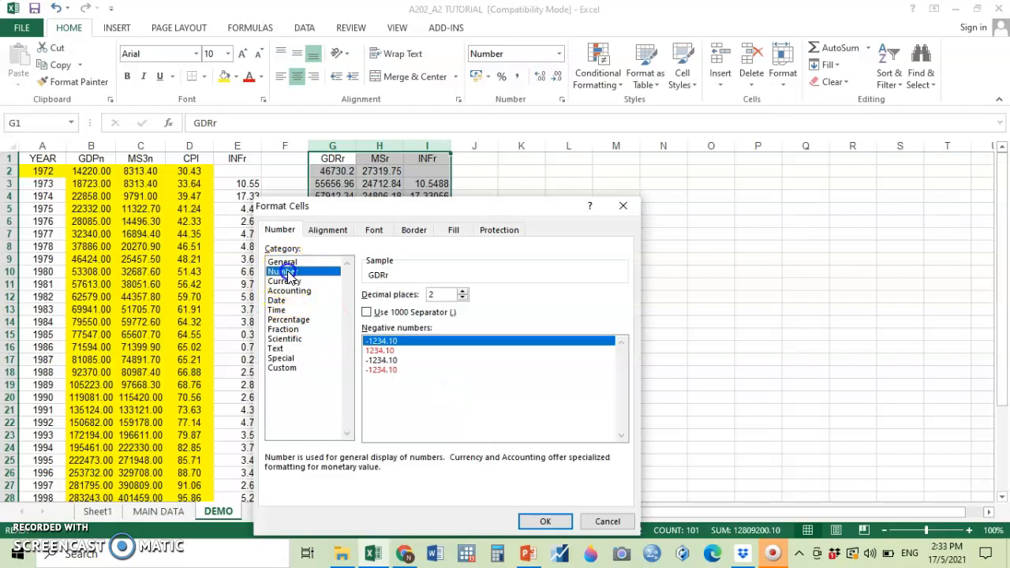
pyautogui.click(545, 520)
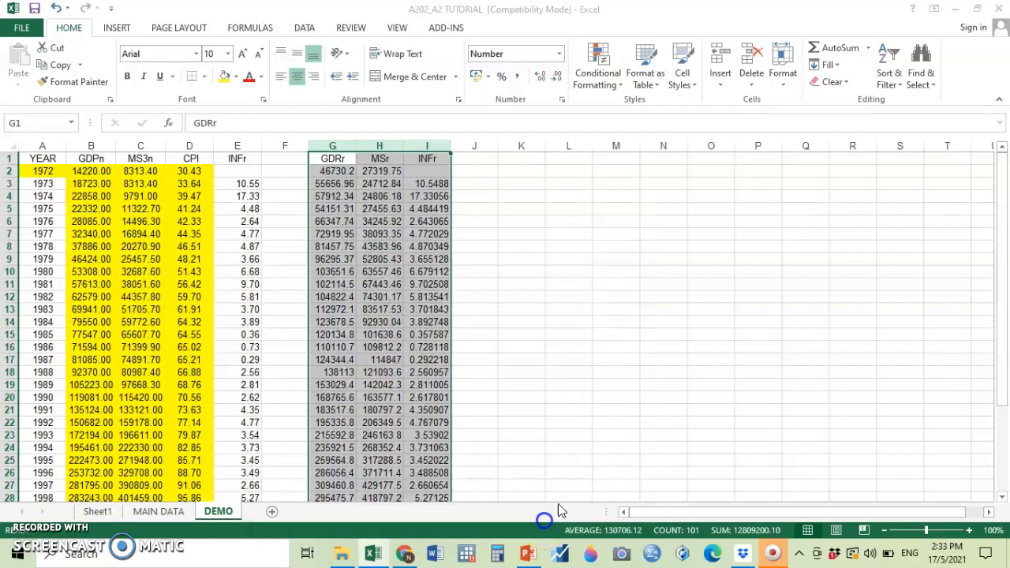
pyautogui.click(761, 344)
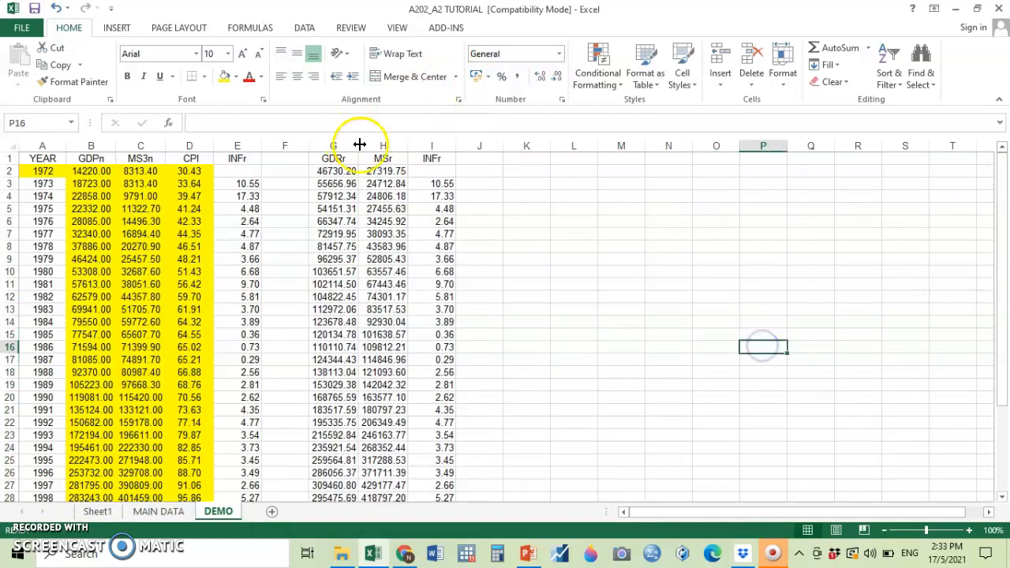
# Copy the whole YEAR column A and paste it into column K.
pyautogui.click(541, 159)
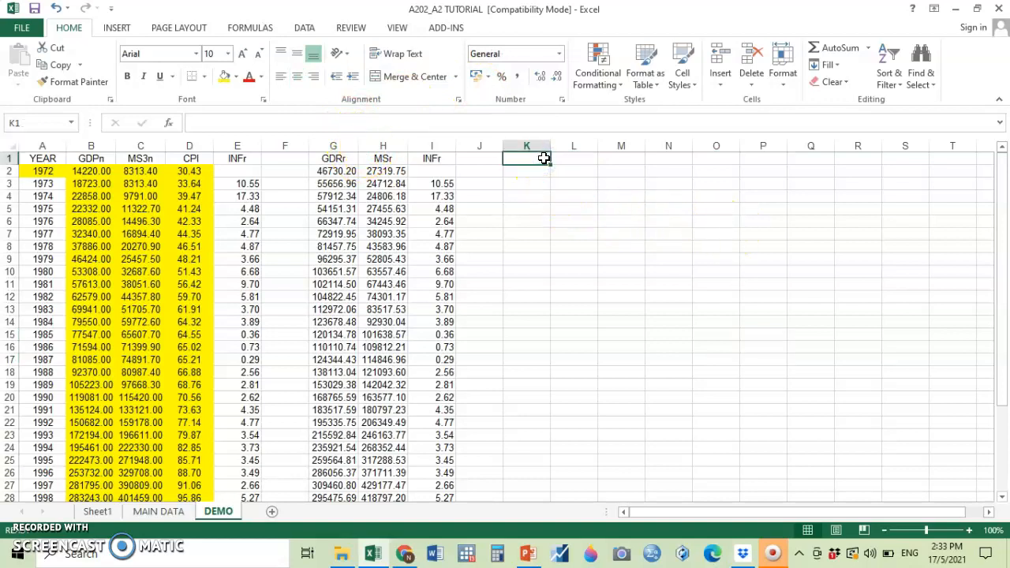
pyautogui.click(46, 144)
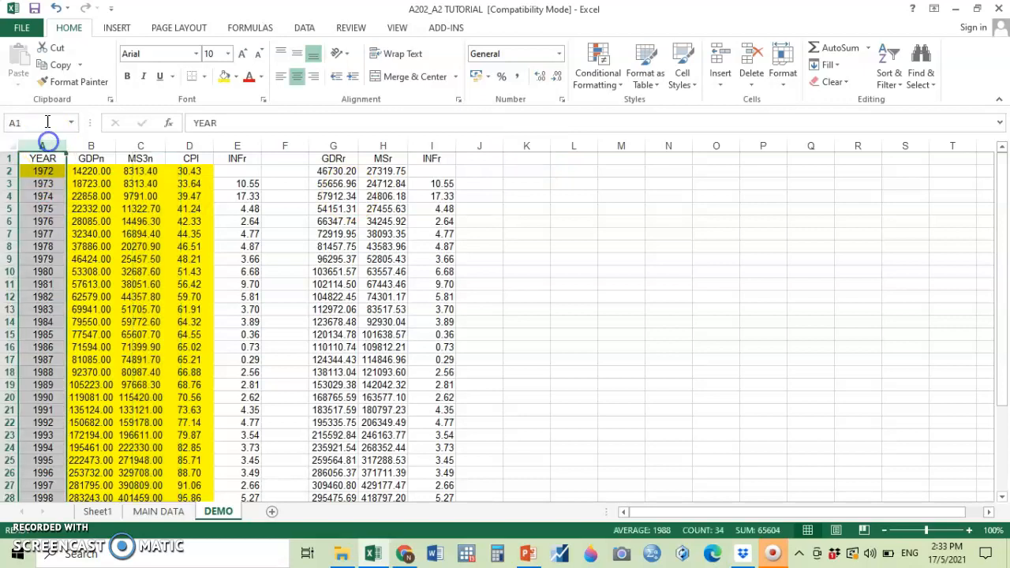
pyautogui.click(59, 64)
pyautogui.click(536, 145)
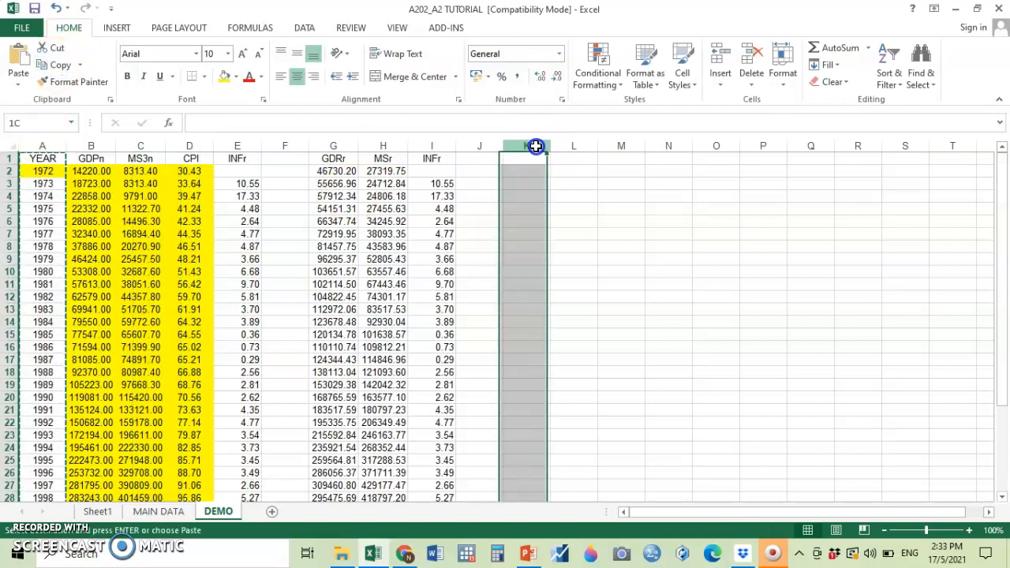
pyautogui.hotkey('ctrl', 'v')
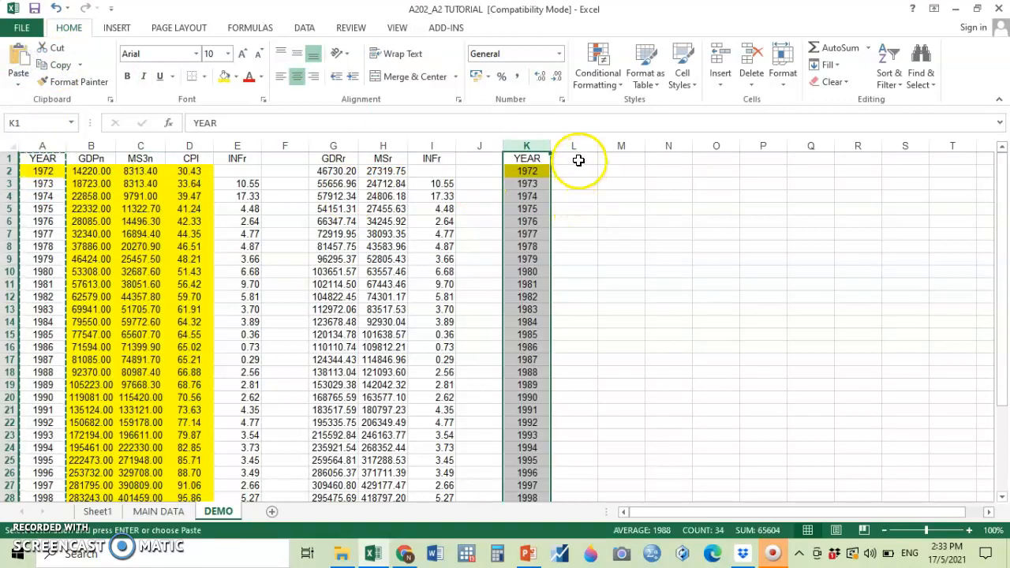
# Enter the headings LGDP, LMS and INFr in cells L1, M1 and N1.
pyautogui.click(578, 160)
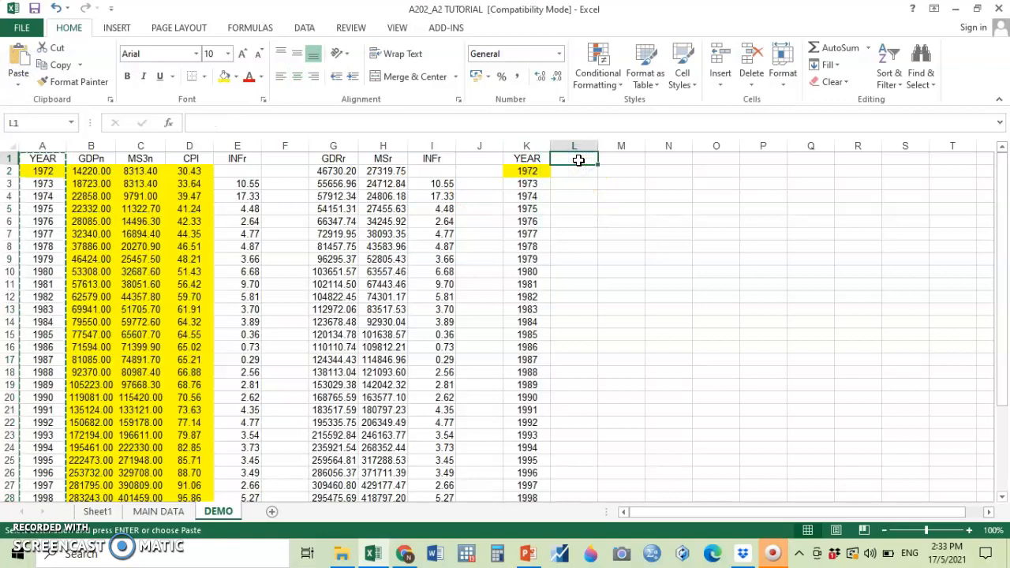
pyautogui.write('LGDP')
pyautogui.press('Tab')
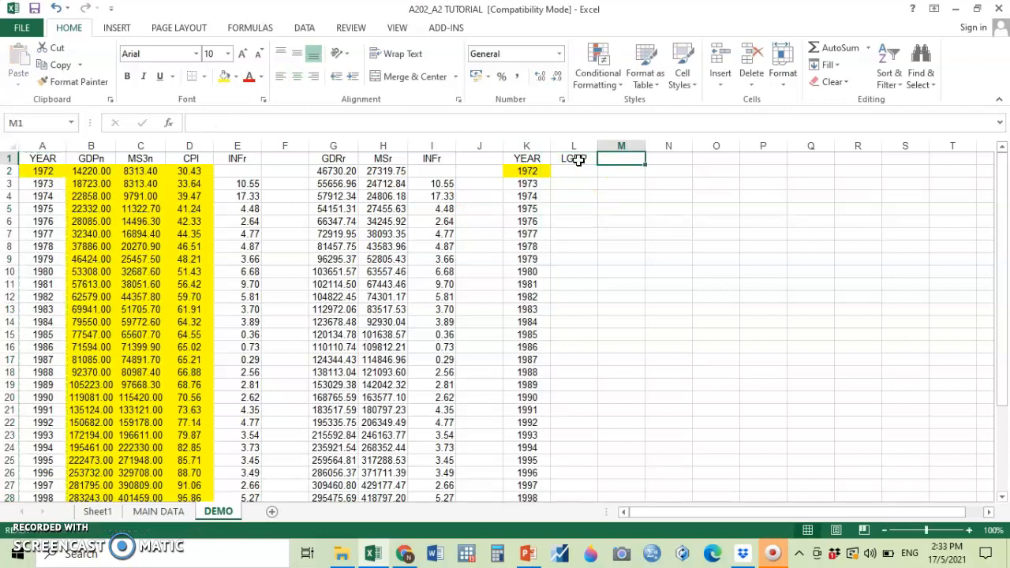
pyautogui.write('L')
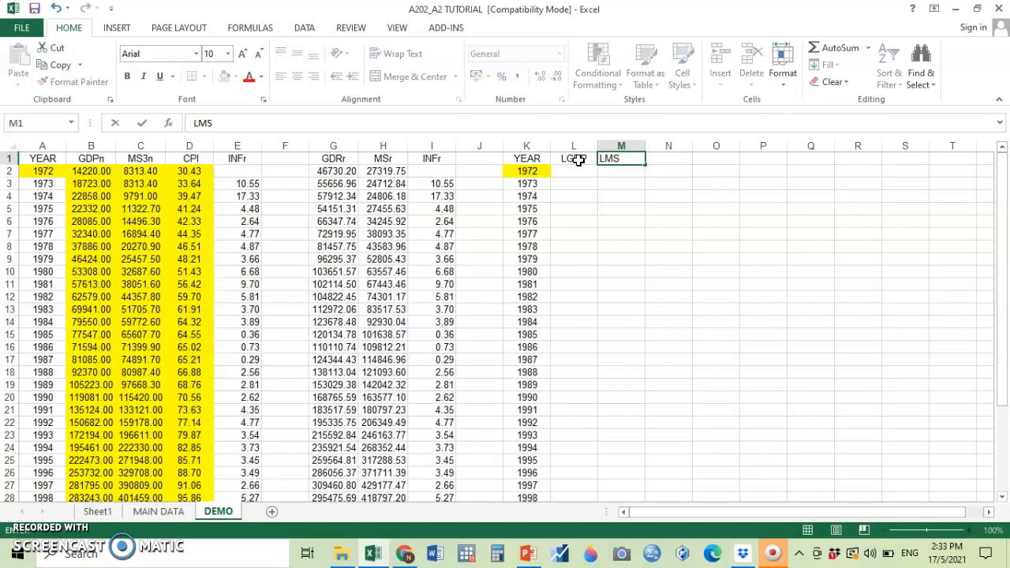
pyautogui.write('MS')
pyautogui.press('Tab')
pyautogui.write('IN')
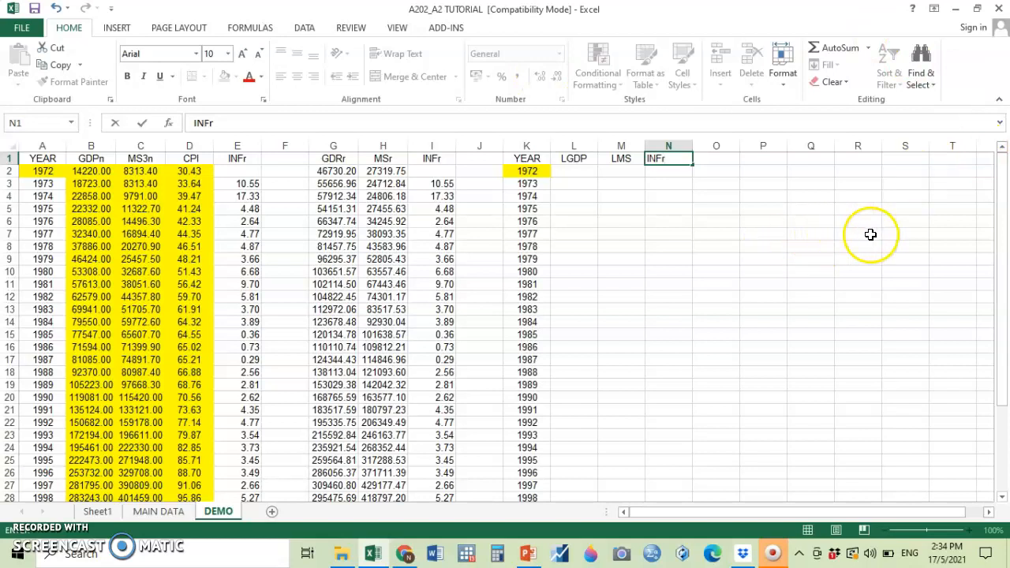
# Enter the log formula +(LOG10(G2)) in cell L2 for the 1972 real GDP.
pyautogui.click(572, 175)
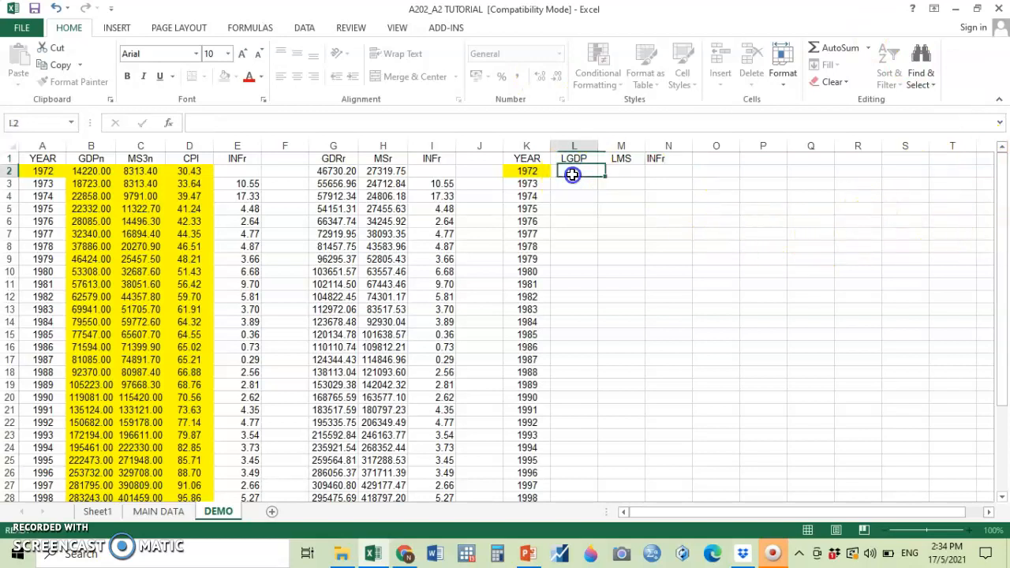
pyautogui.write('+')
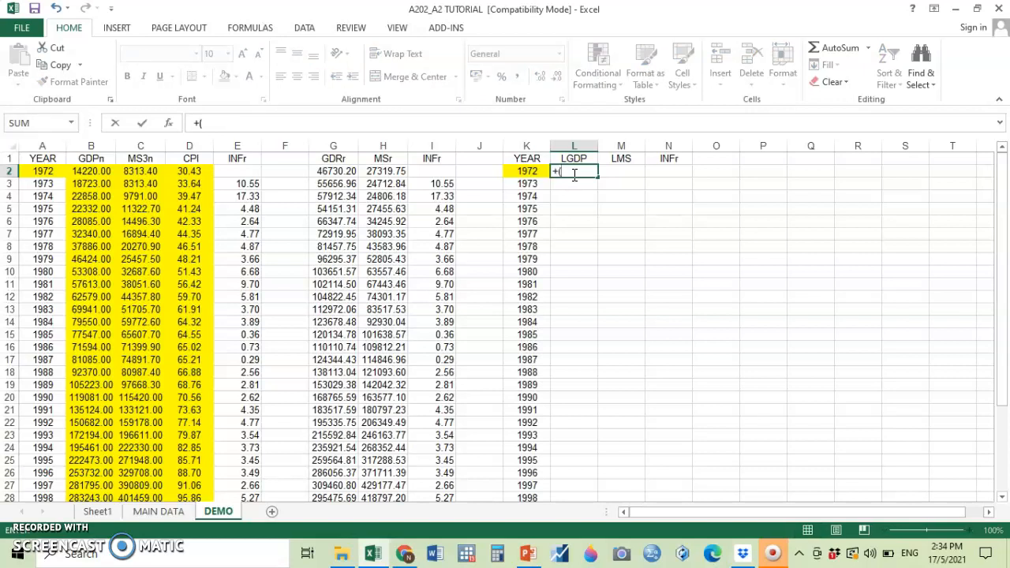
pyautogui.write('(LOG')
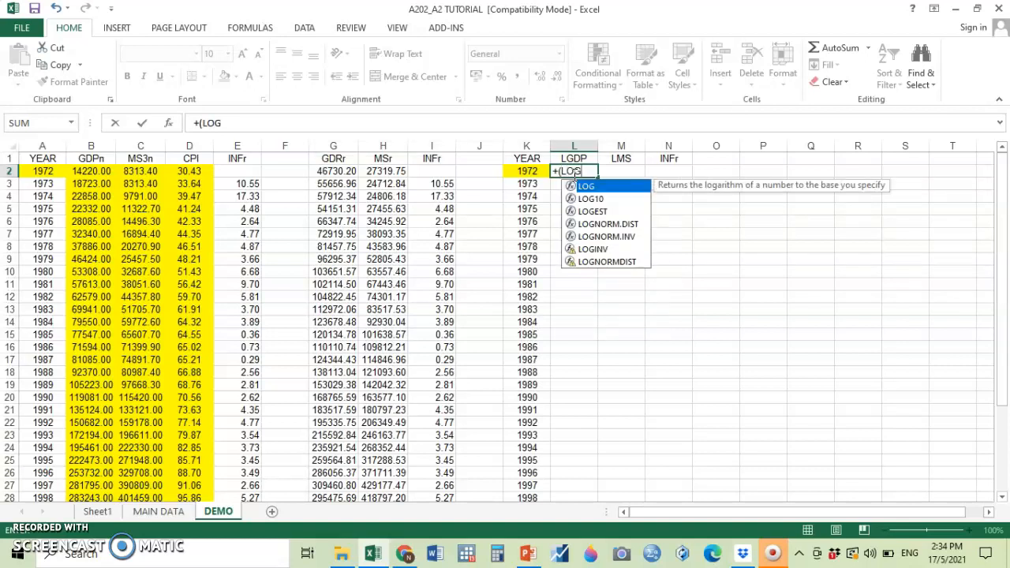
pyautogui.doubleClick(592, 198)
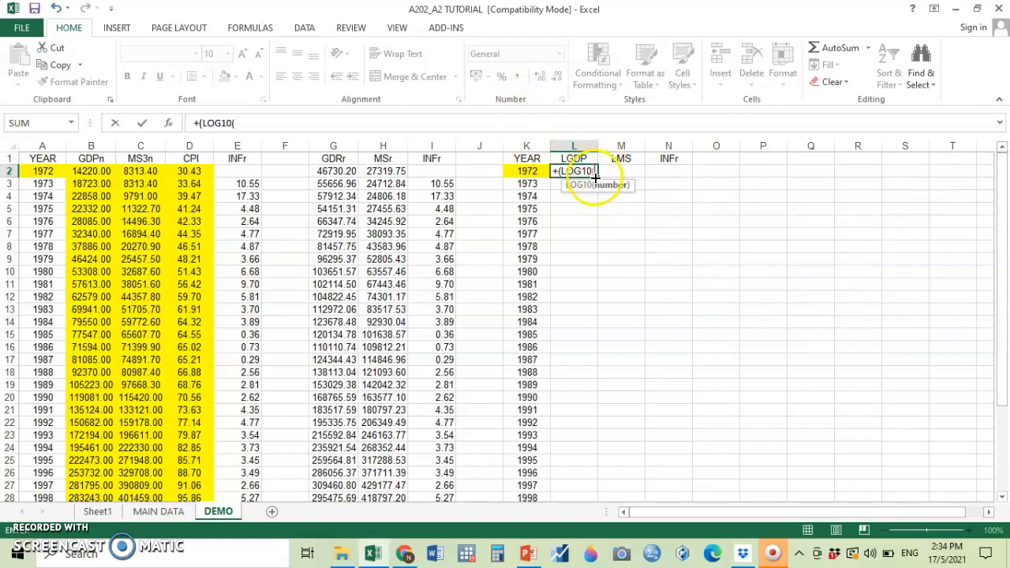
pyautogui.click(348, 170)
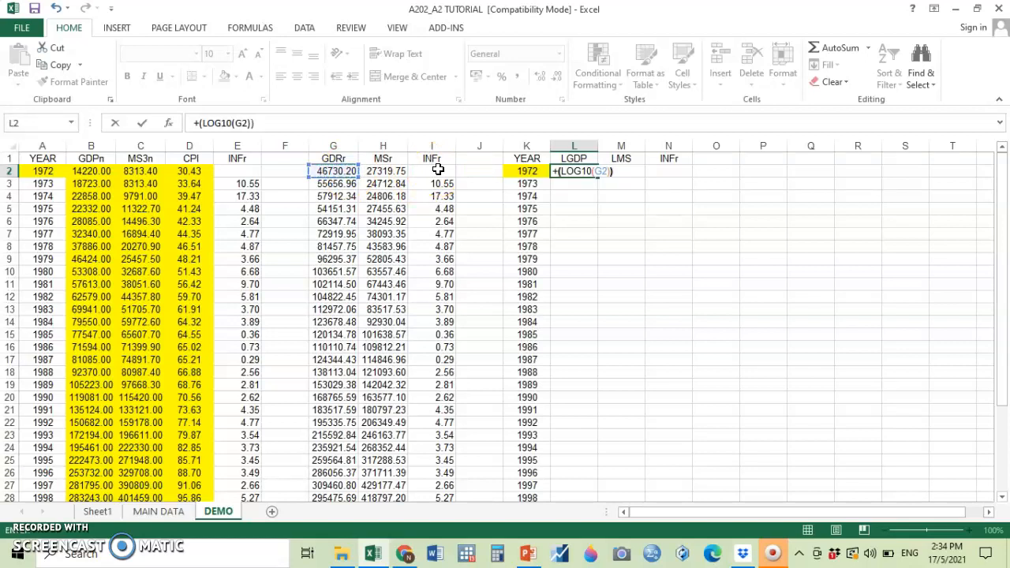
pyautogui.press('Return')
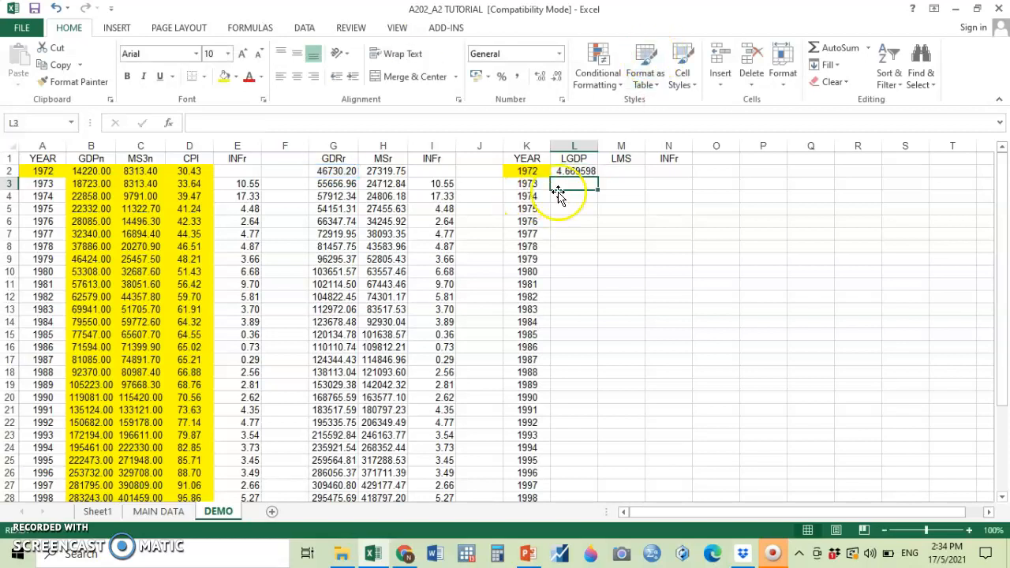
# Copy the LOG10 formula from L2 into L3 to L34 of the LGDP column.
pyautogui.click(578, 170)
pyautogui.click(60, 64)
pyautogui.click(584, 183)
pyautogui.moveTo(584, 183); pyautogui.dragTo(591, 471)
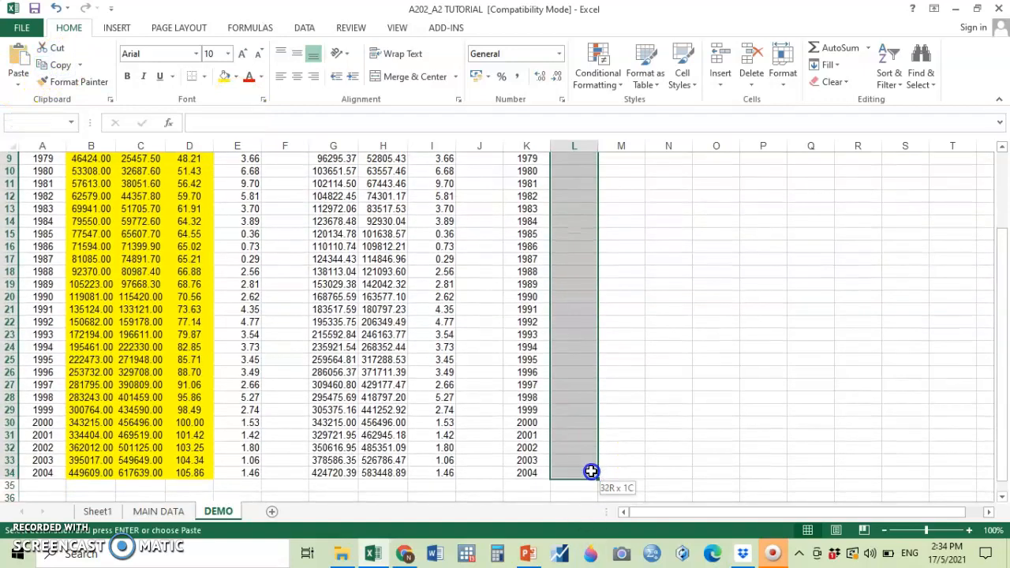
pyautogui.hotkey('ctrl', 'v')
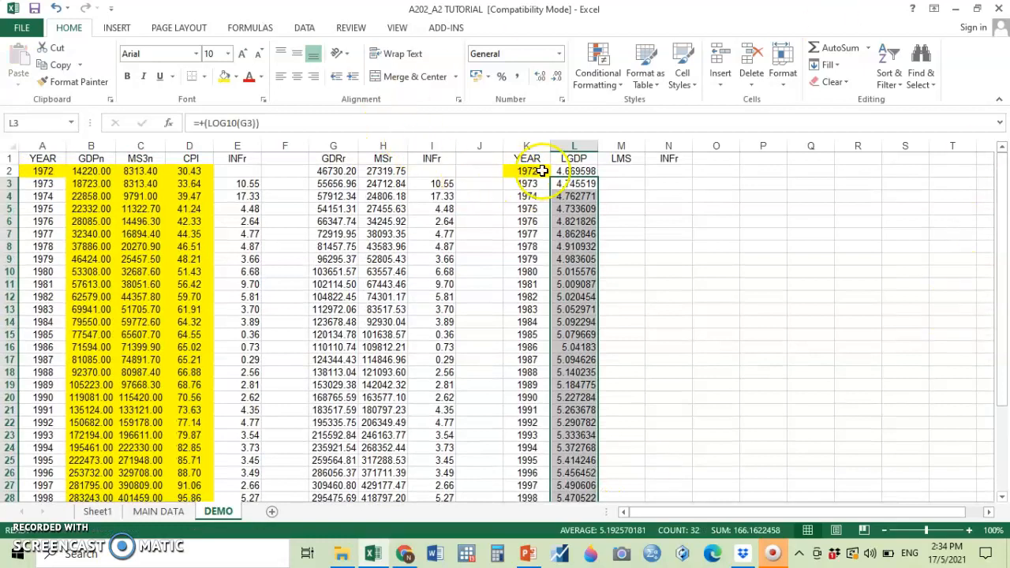
# Copy the LOG10 formula from L2 into M2 for the 1972 log of real money supply.
pyautogui.click(574, 171)
pyautogui.click(55, 65)
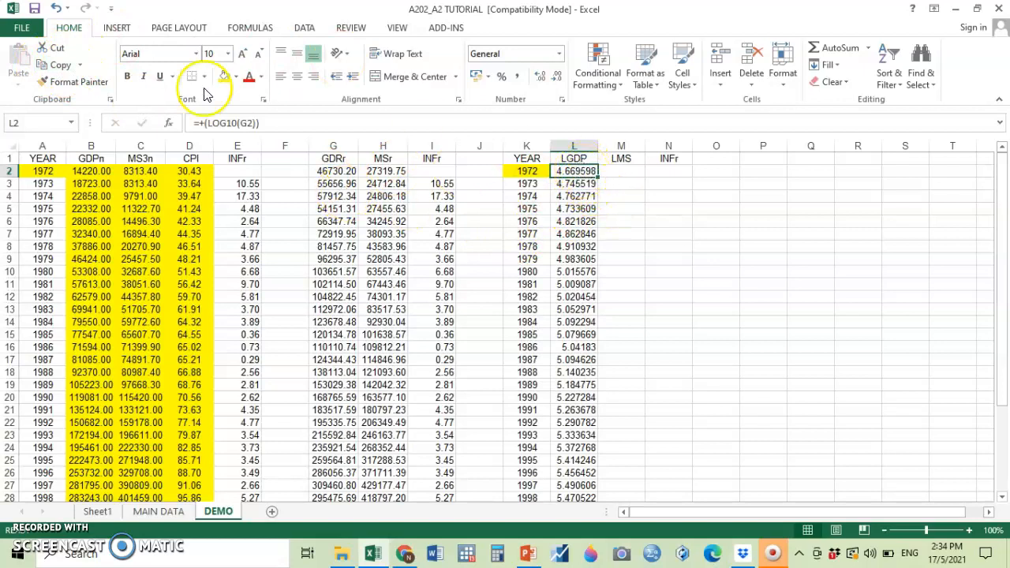
pyautogui.click(619, 169)
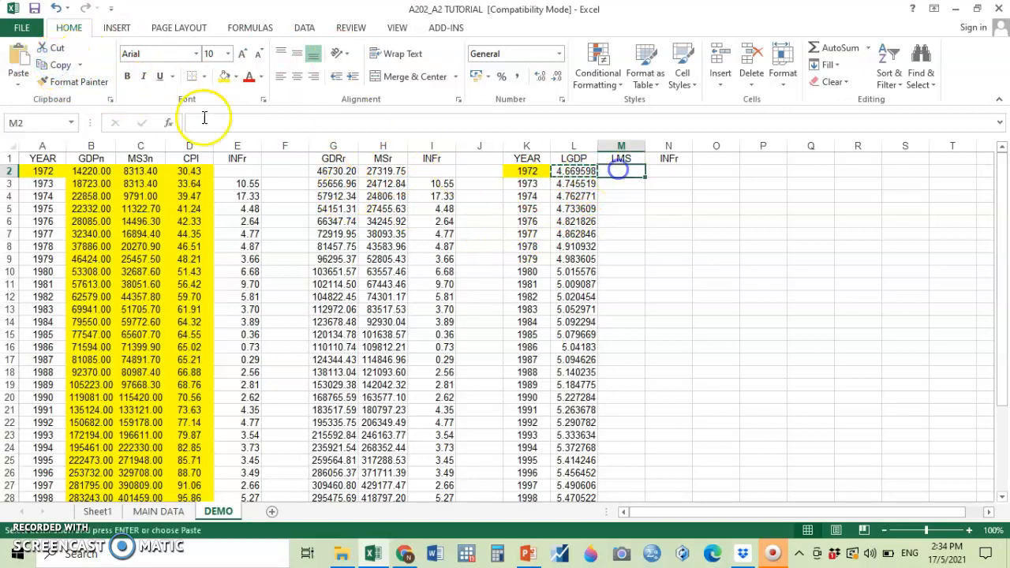
pyautogui.click(18, 60)
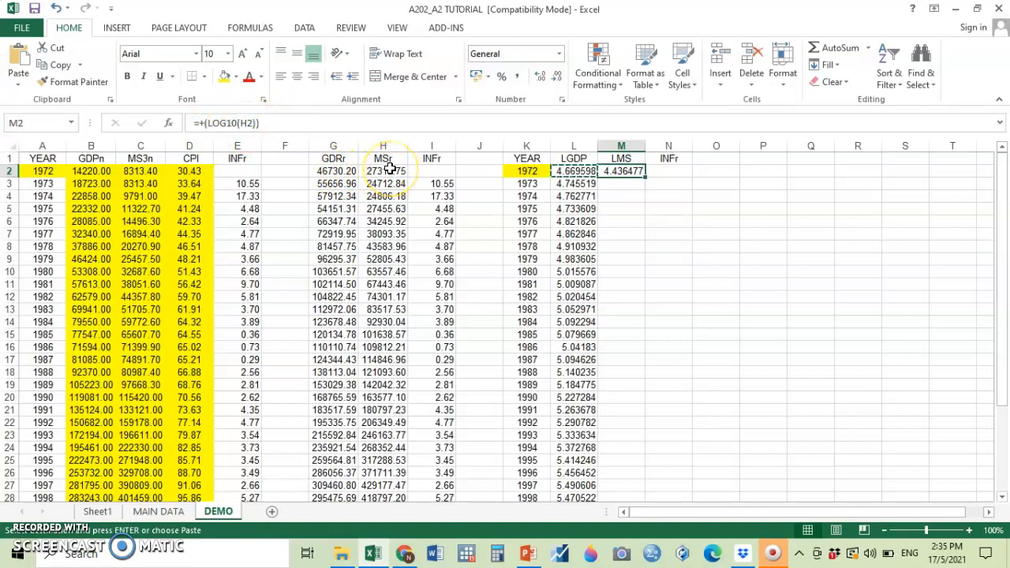
pyautogui.click(689, 212)
# Copy the log money supply formula from M2 into M3 to M34 of the LMS column.
pyautogui.click(632, 171)
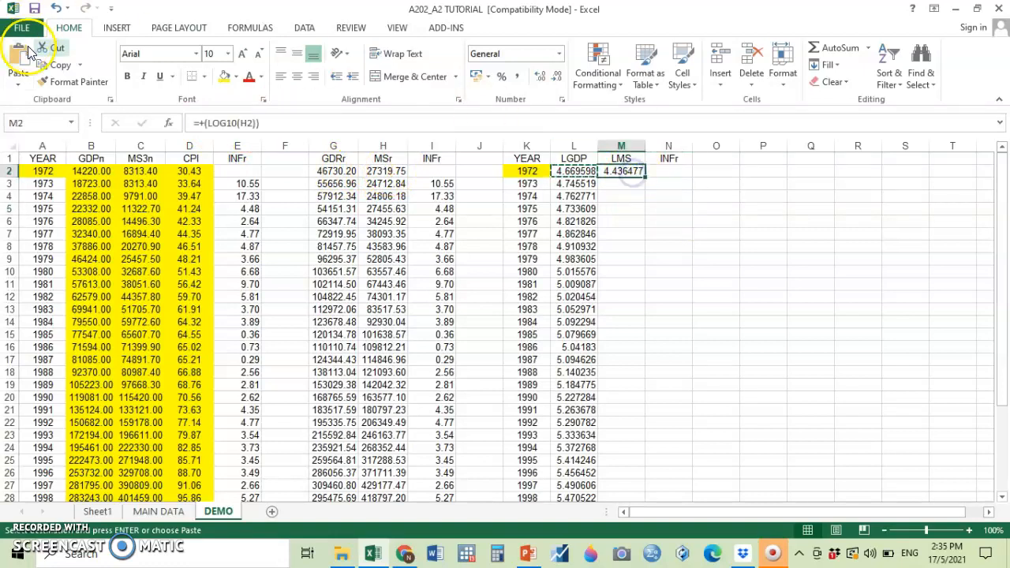
pyautogui.moveTo(638, 176); pyautogui.dragTo(642, 474)
pyautogui.press('Return')
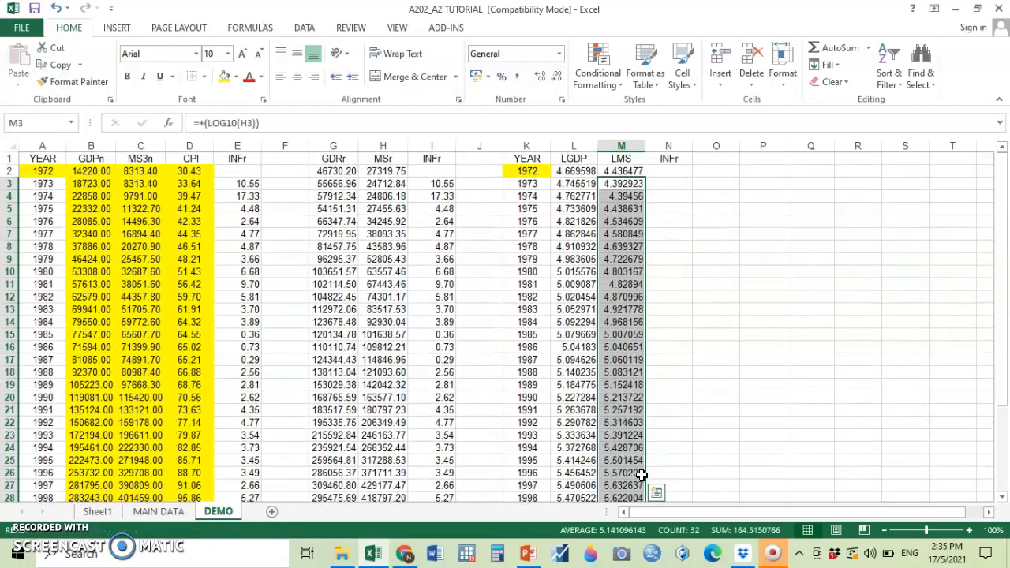
# Copy the inflation values in I2 to I34 and choose N2, below the second table's INFr heading, as the destination.
pyautogui.moveTo(446, 183); pyautogui.dragTo(452, 466)
pyautogui.click(60, 64)
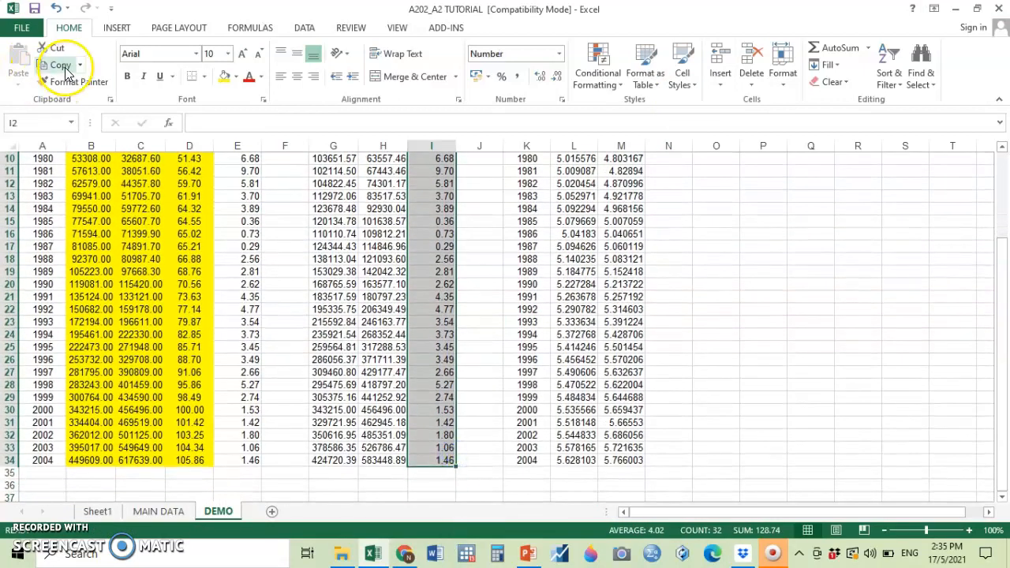
pyautogui.scroll(3, 553, 315)
pyautogui.click(679, 172)
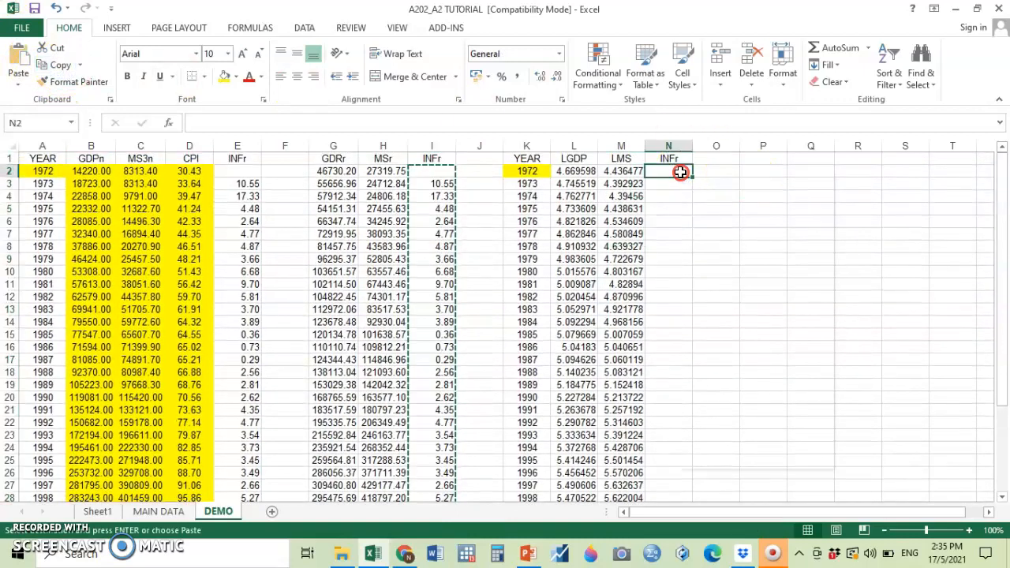
pyautogui.rightClick(679, 172)
pyautogui.click(715, 260)
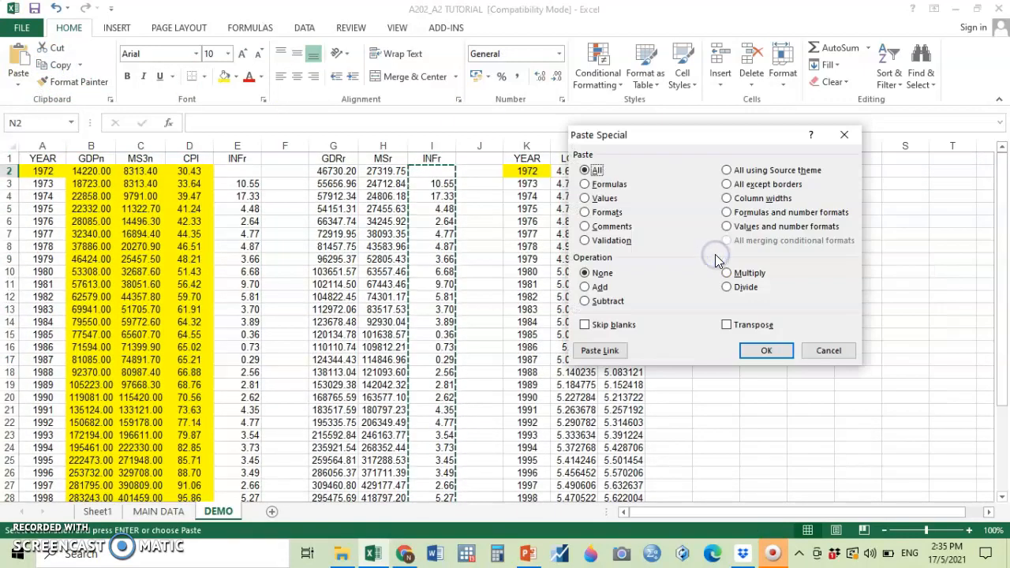
pyautogui.click(837, 353)
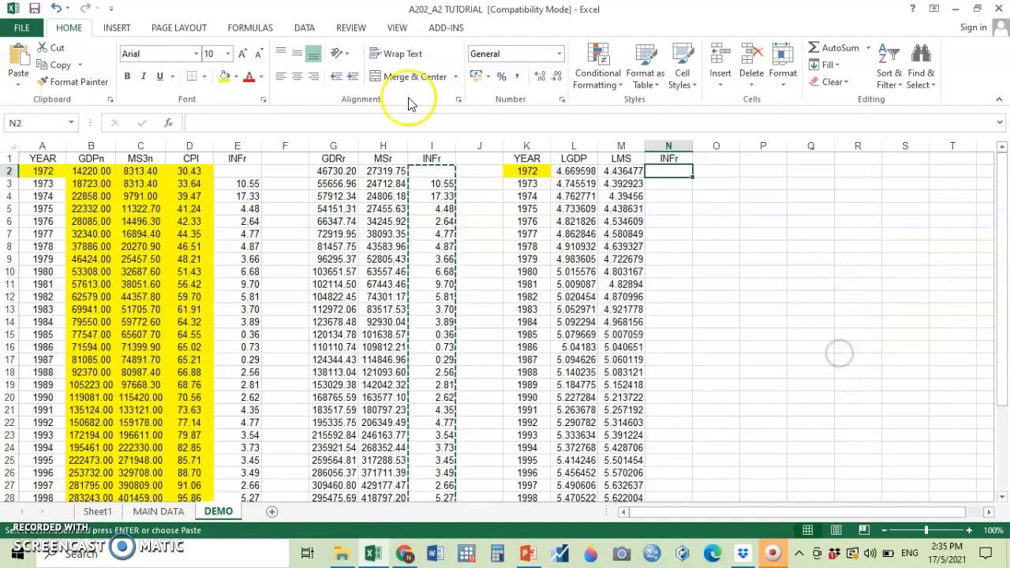
# Paste the copied inflation data into the INFr column starting at N2.
pyautogui.click(22, 53)
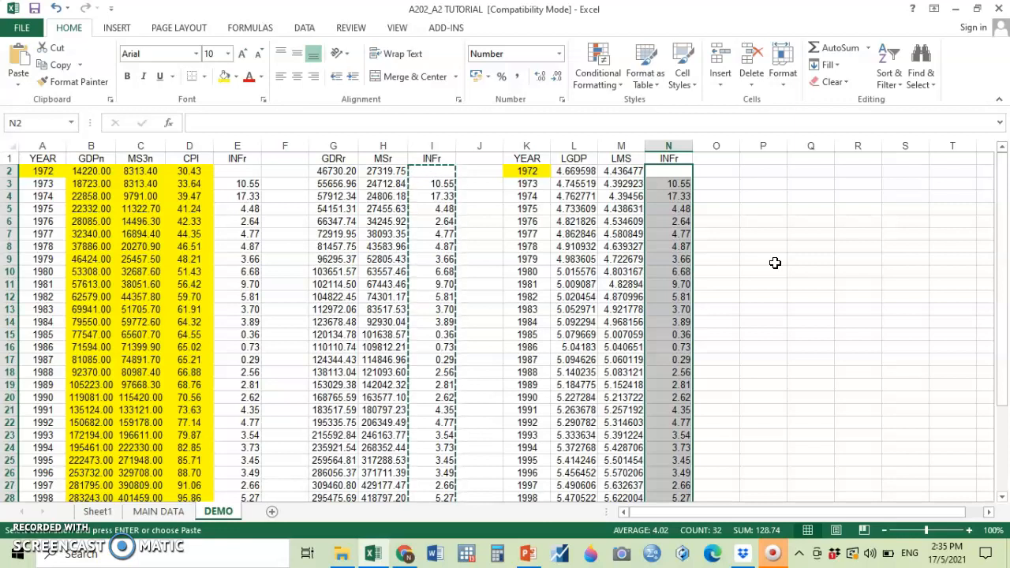
# Apply a grey fill to columns K to N, covering YEAR, LGDP, LMS and INFr.
pyautogui.moveTo(526, 146); pyautogui.dragTo(656, 162)
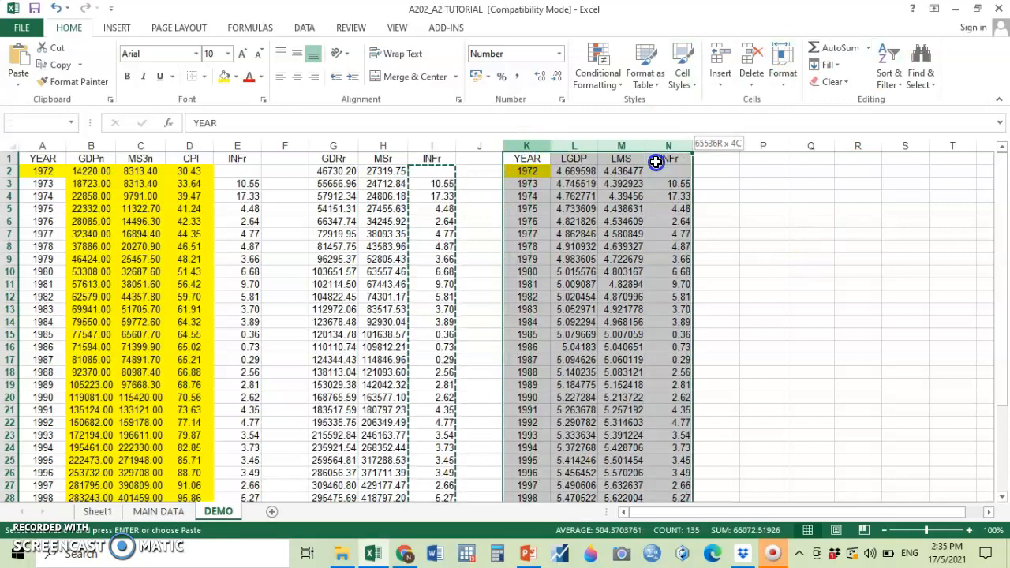
pyautogui.click(235, 77)
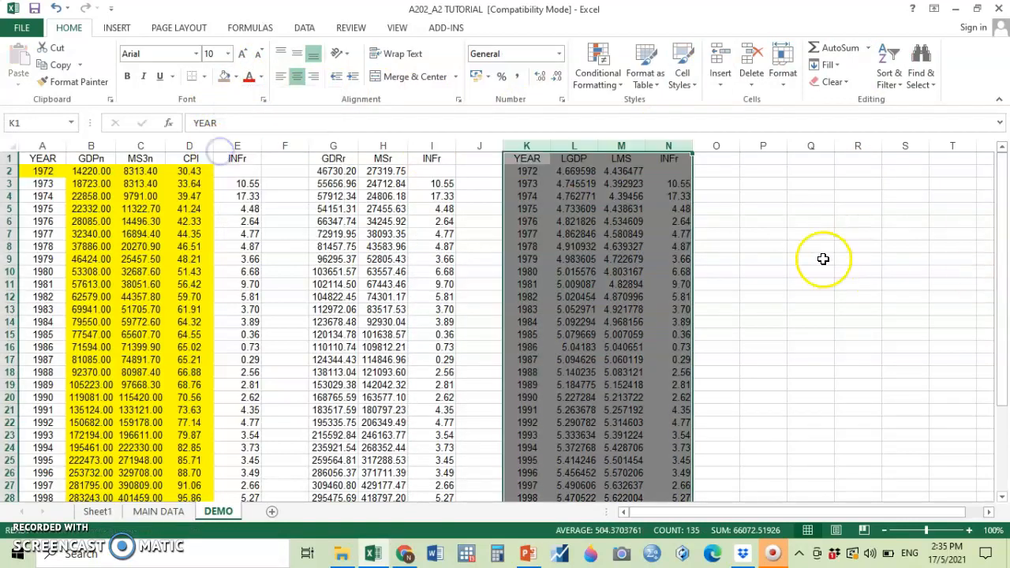